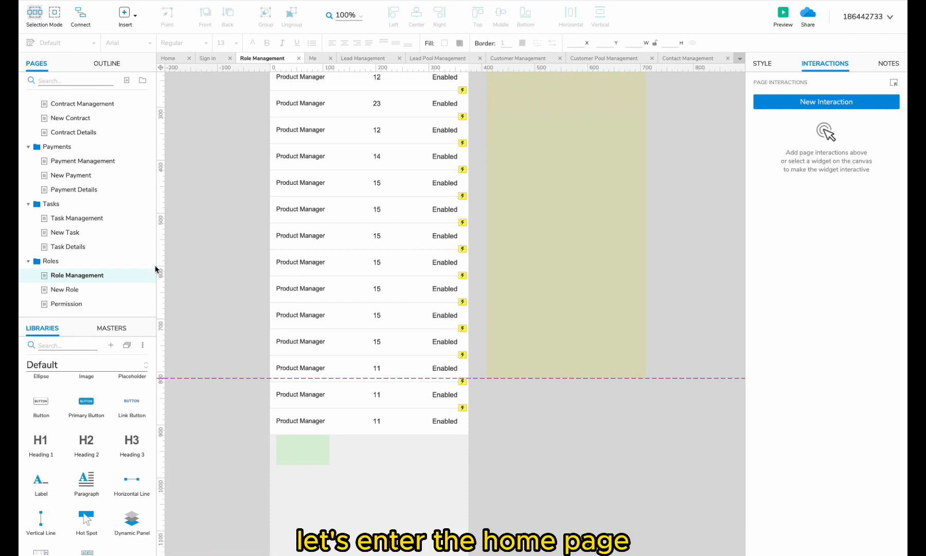
- On the mobile Home page, convert the Leads icon and its label into a dynamic panel
{"action": "scroll", "coordinate": [90, 251], "scroll_direction": "up", "scroll_amount": 15}
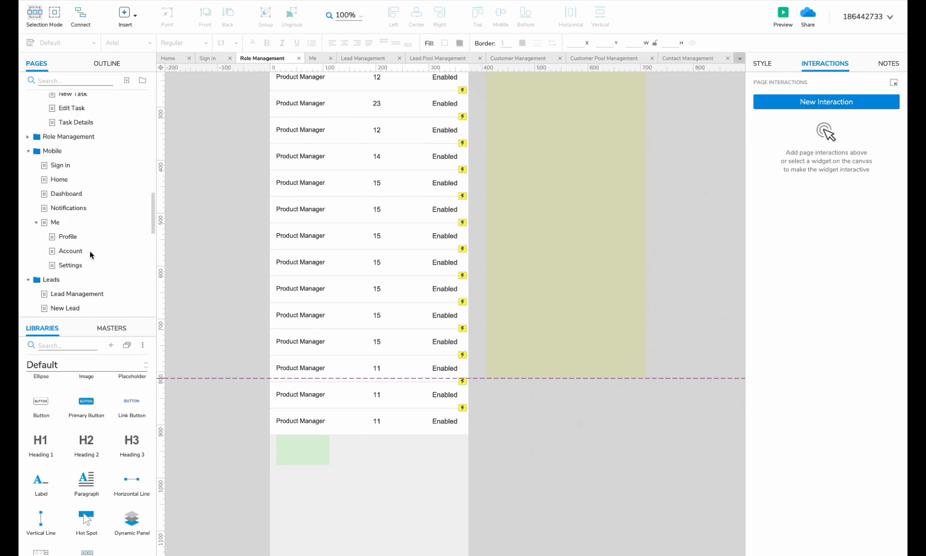
{"action": "left_click", "coordinate": [80, 216]}
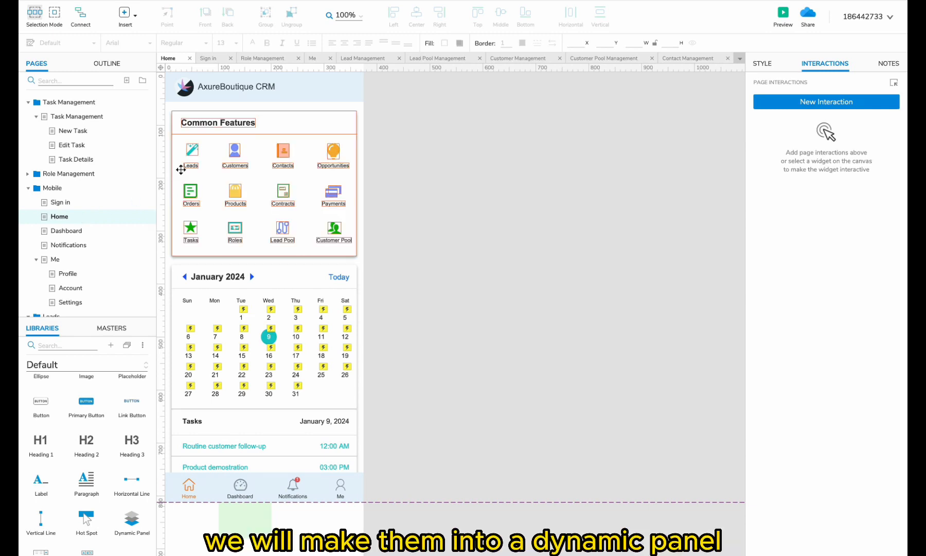
{"action": "left_click", "coordinate": [193, 154]}
{"action": "left_click", "coordinate": [193, 155]}
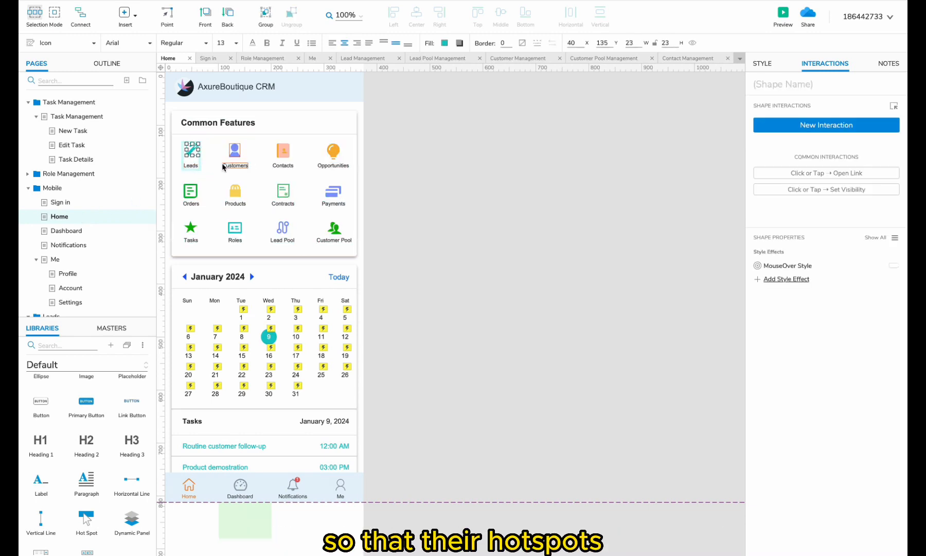
{"action": "left_click", "coordinate": [190, 152]}
{"action": "right_click", "coordinate": [190, 153]}
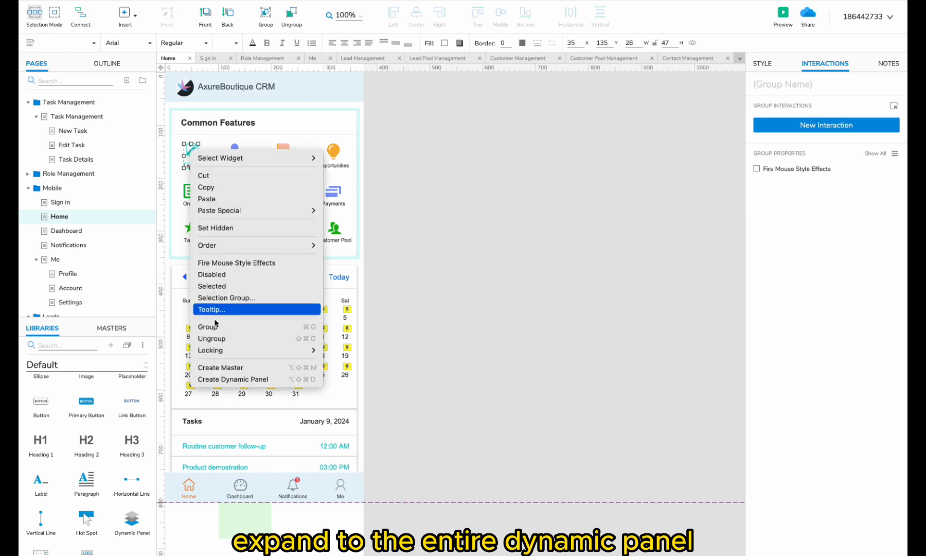
{"action": "left_click", "coordinate": [222, 378]}
- Add a Click or Tap interaction to the Leads panel that opens the mobile Lead Management page
{"action": "left_click", "coordinate": [779, 129]}
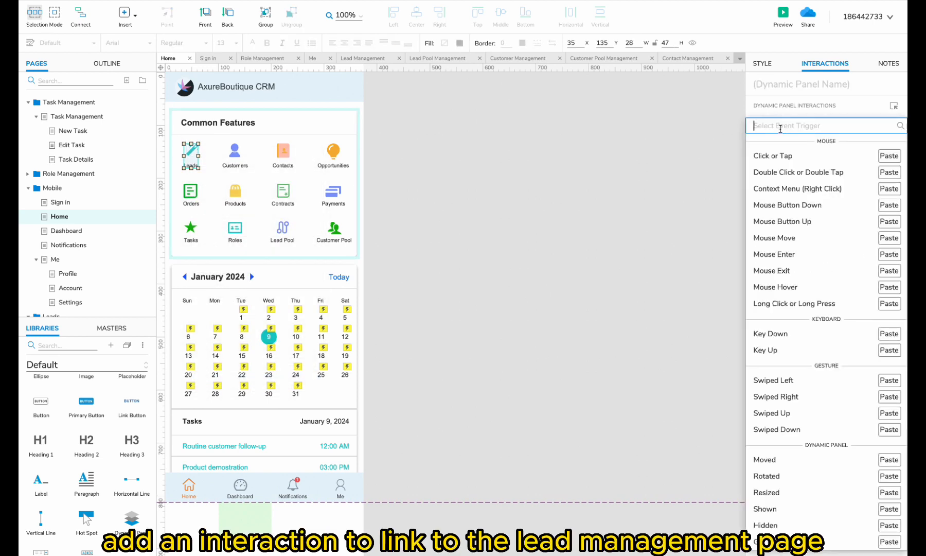
{"action": "left_click", "coordinate": [778, 156]}
{"action": "left_click", "coordinate": [779, 163]}
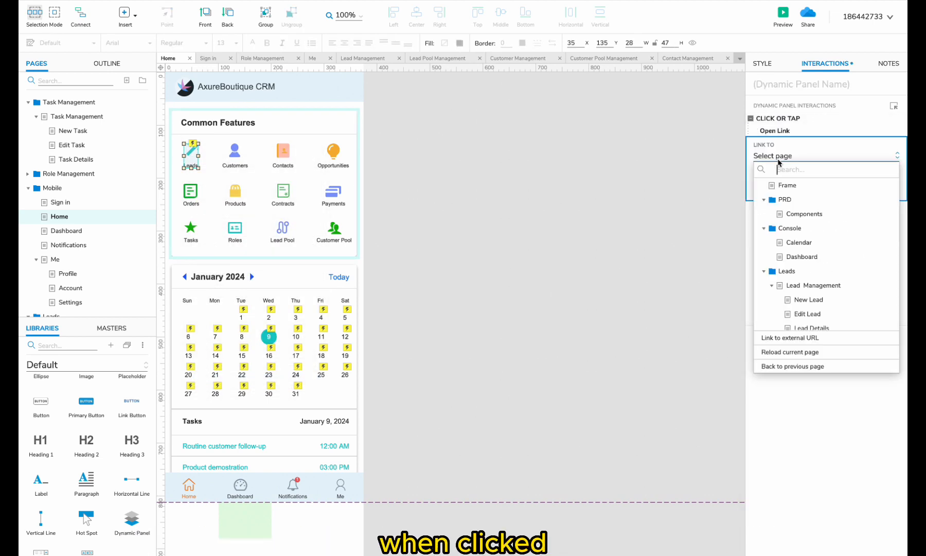
{"action": "type", "text": "lead"}
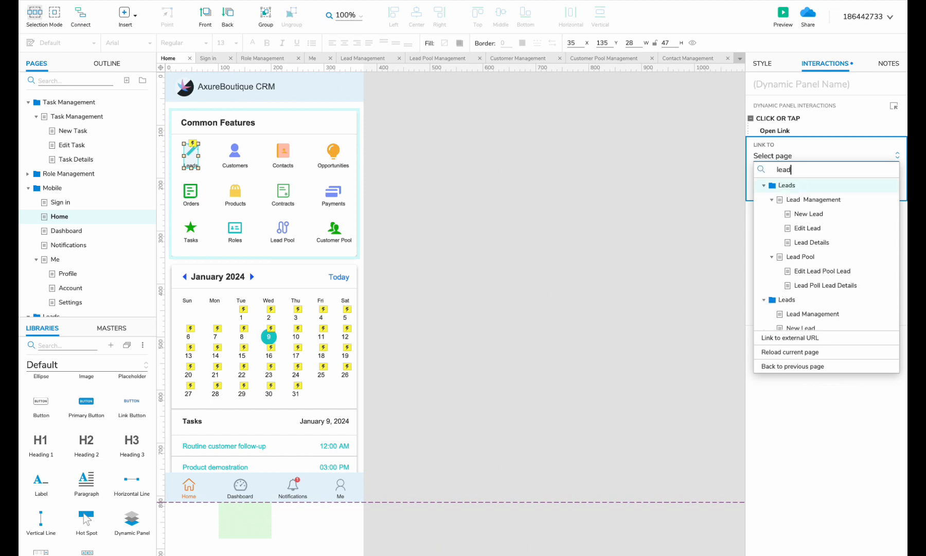
{"action": "scroll", "coordinate": [793, 252], "scroll_direction": "down", "scroll_amount": 3}
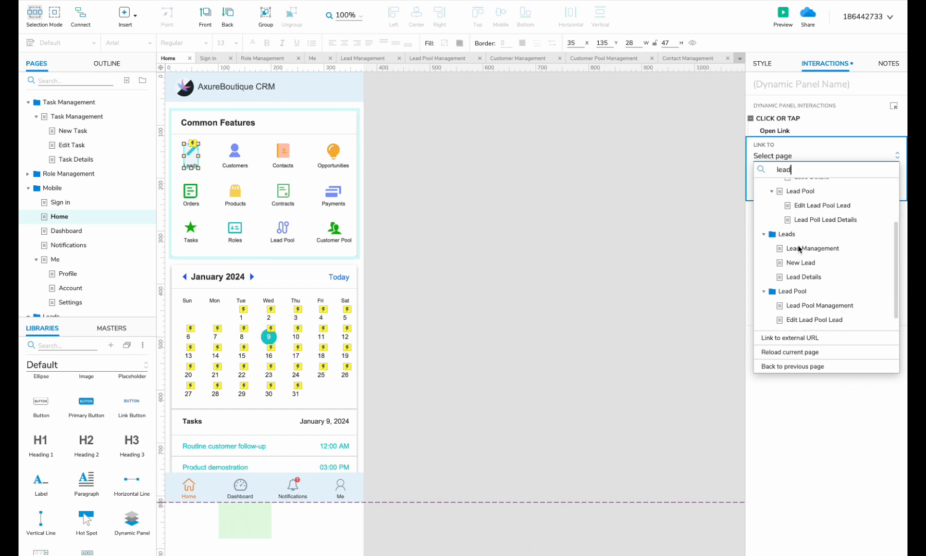
{"action": "left_click", "coordinate": [799, 249]}
{"action": "left_click", "coordinate": [880, 201]}
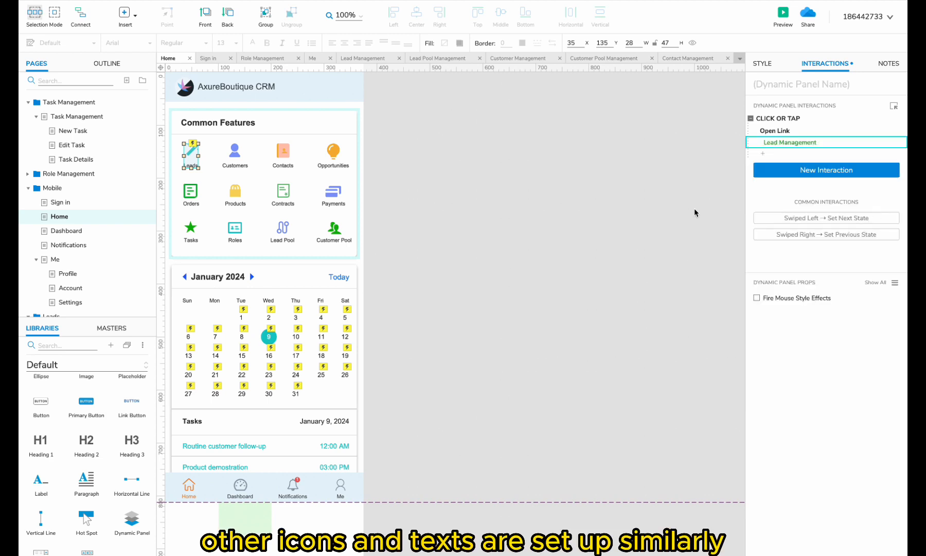
- Convert the Customers icon and label into a dynamic panel that opens the mobile Customer Management page on click or tap
{"action": "left_click", "coordinate": [237, 152]}
{"action": "right_click", "coordinate": [237, 150]}
{"action": "left_click", "coordinate": [278, 379]}
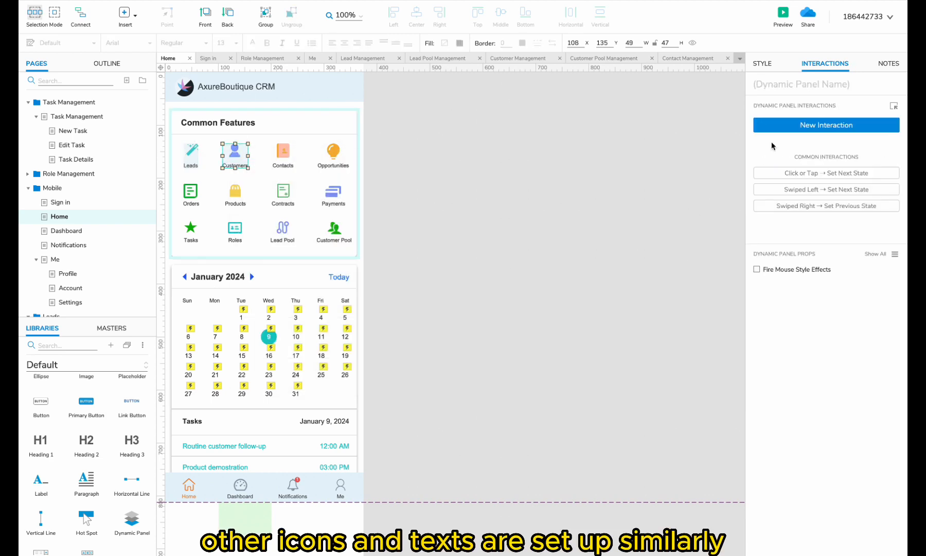
{"action": "left_click", "coordinate": [824, 173]}
{"action": "type", "text": "cus"}
{"action": "left_click", "coordinate": [807, 314]}
{"action": "left_click", "coordinate": [880, 201]}
- Convert the Contacts icon and label into a dynamic panel that opens the mobile Contact Management page on click or tap
{"action": "left_click", "coordinate": [283, 152]}
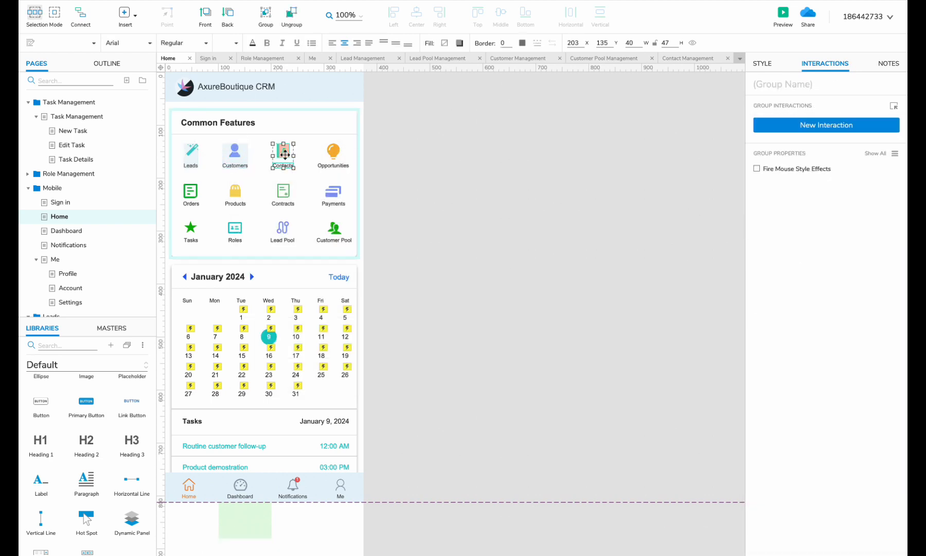
{"action": "right_click", "coordinate": [283, 153]}
{"action": "left_click", "coordinate": [826, 124]}
{"action": "left_click", "coordinate": [782, 161]}
{"action": "type", "text": "contact"}
{"action": "left_click", "coordinate": [802, 270]}
- Convert the Opportunities icon and label into a dynamic panel with an Open Link action to its mobile page on click or tap
{"action": "left_click", "coordinate": [335, 160]}
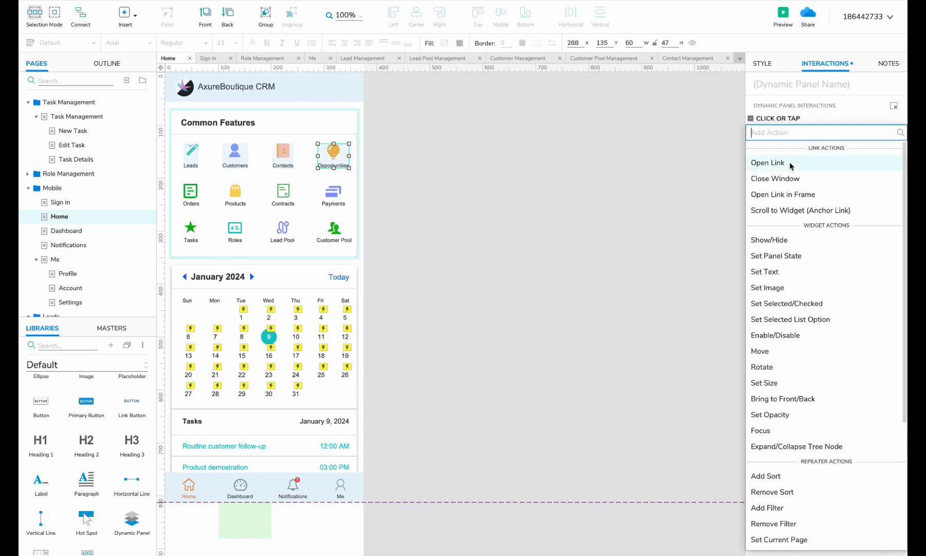
{"action": "left_click", "coordinate": [790, 164]}
{"action": "left_click", "coordinate": [880, 201]}
- Convert the Orders icon and label into a dynamic panel that opens the mobile order management page on click or tap
{"action": "left_click", "coordinate": [192, 192]}
{"action": "left_click", "coordinate": [811, 126]}
{"action": "left_click", "coordinate": [782, 156]}
{"action": "left_click", "coordinate": [787, 163]}
{"action": "type", "text": "order"}
{"action": "left_click", "coordinate": [807, 271]}
- Convert the Products icon and label into a dynamic panel that opens the mobile product management page on click or tap
{"action": "left_click", "coordinate": [235, 194]}
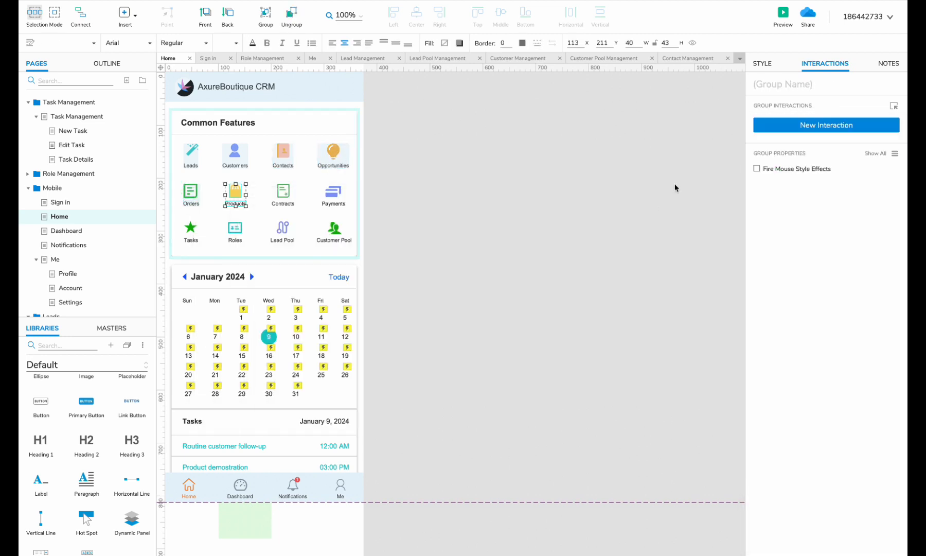
{"action": "left_click", "coordinate": [824, 126]}
{"action": "type", "text": "produ"}
{"action": "left_click", "coordinate": [810, 271]}
- Convert the Contracts icon and label into a dynamic panel that opens the mobile Contract Management page on click or tap
{"action": "right_click", "coordinate": [282, 190]}
{"action": "left_click", "coordinate": [326, 418]}
{"action": "type", "text": "cont"}
{"action": "left_click", "coordinate": [818, 271]}
- Convert the Payments icon and label into a dynamic panel that opens the mobile Payment Management page on click or tap
{"action": "left_click", "coordinate": [333, 194]}
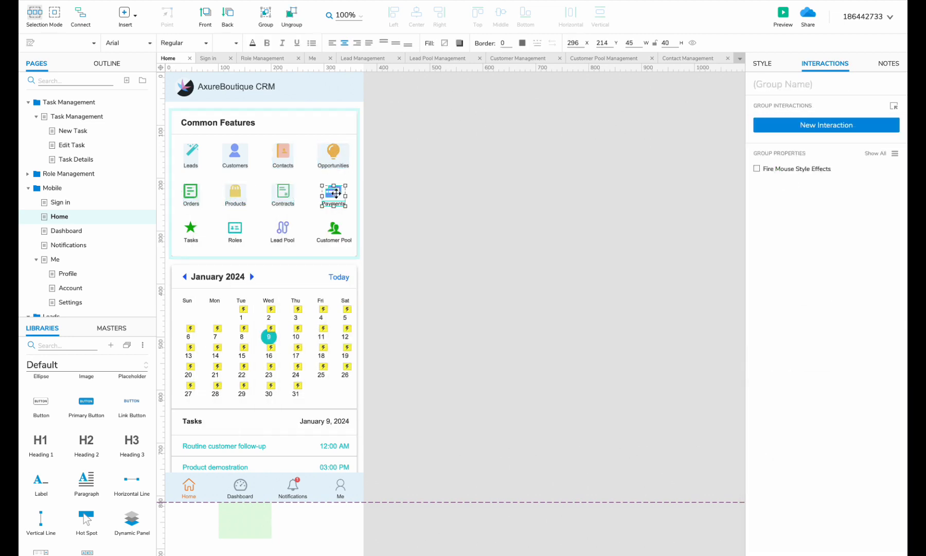
{"action": "right_click", "coordinate": [333, 194]}
{"action": "left_click", "coordinate": [818, 125]}
{"action": "left_click", "coordinate": [787, 165]}
{"action": "left_click", "coordinate": [818, 271]}
- Convert the Tasks icon and label into a dynamic panel that opens the mobile Task Management page on click or tap
{"action": "right_click", "coordinate": [191, 229]}
{"action": "left_click", "coordinate": [237, 449]}
{"action": "left_click", "coordinate": [818, 125]}
{"action": "type", "text": "task"}
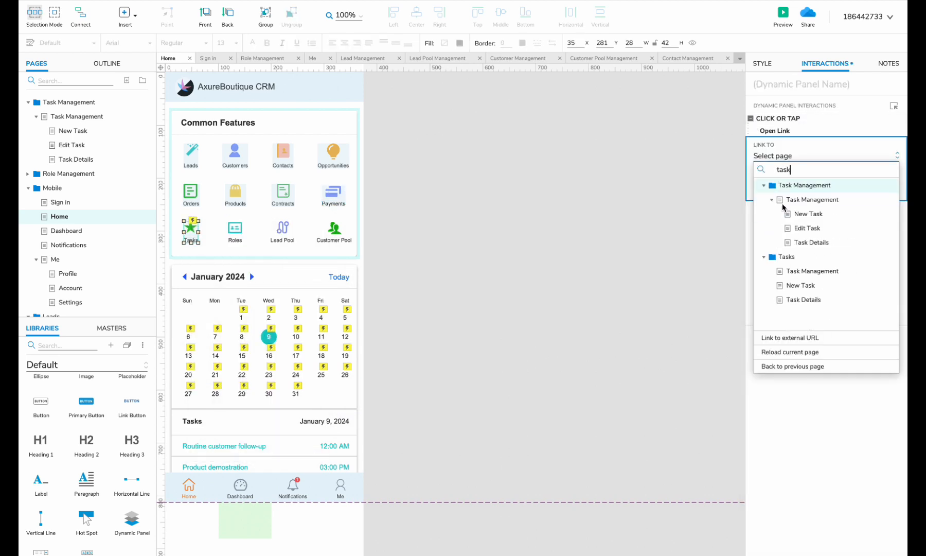
{"action": "left_click", "coordinate": [810, 271]}
- Convert the Roles icon and label into a dynamic panel that opens the mobile Role Management page on click or tap
{"action": "right_click", "coordinate": [235, 232]}
{"action": "left_click", "coordinate": [280, 450]}
{"action": "left_click", "coordinate": [823, 125]}
{"action": "type", "text": "role"}
{"action": "left_click", "coordinate": [887, 203]}
- Convert the Lead Pool icon and label into a dynamic panel that opens the mobile Lead Pool Management page on click or tap
{"action": "right_click", "coordinate": [283, 230]}
{"action": "left_click", "coordinate": [327, 456]}
{"action": "left_click", "coordinate": [778, 123]}
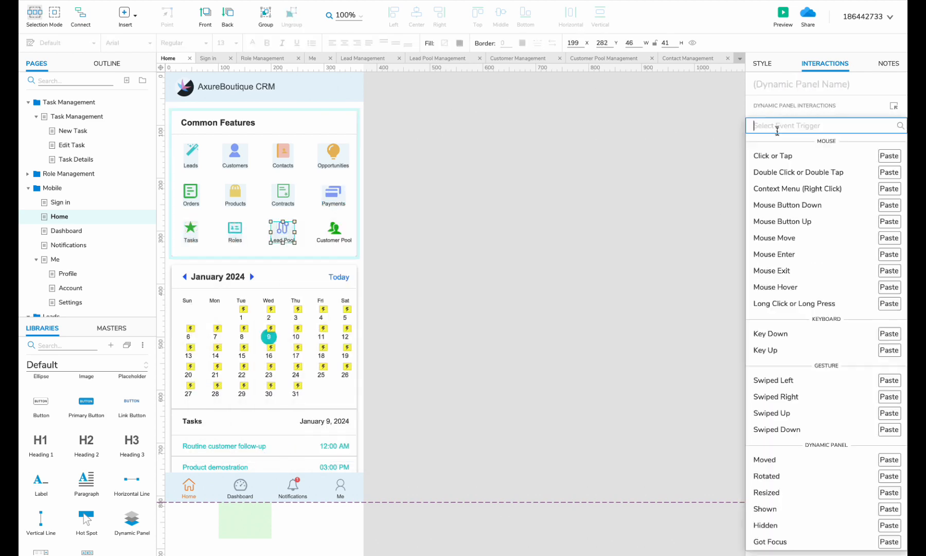
{"action": "type", "text": "lead"}
{"action": "left_click", "coordinate": [795, 250]}
- Convert the Customer Pool icon and label into a dynamic panel that opens the mobile Customer Pool Management page on click or tap
{"action": "right_click", "coordinate": [335, 228]}
{"action": "left_click", "coordinate": [378, 456]}
{"action": "type", "text": "cu"}
{"action": "left_click", "coordinate": [808, 257]}
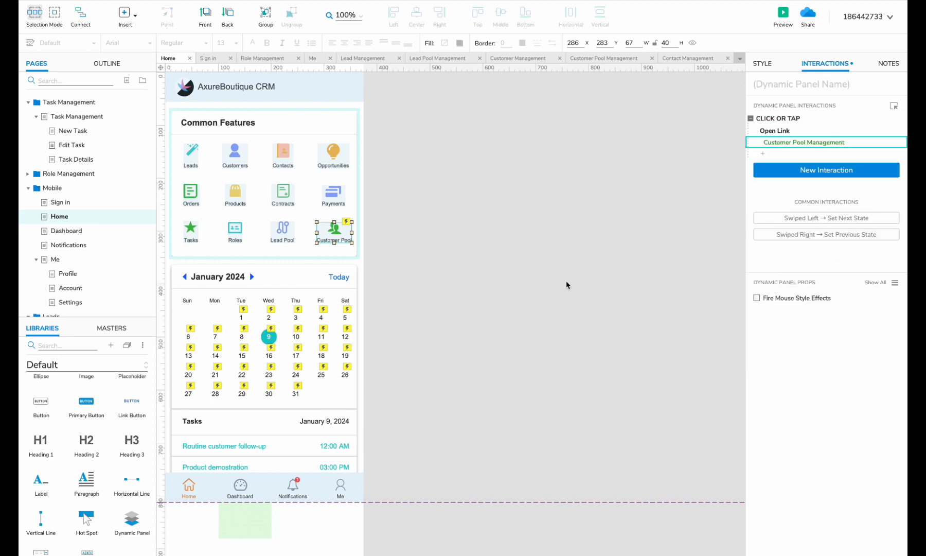
{"action": "left_click", "coordinate": [567, 283]}
- Name the ellipse of the ninth day in the January 2024 calendar "9"
{"action": "left_click", "coordinate": [330, 312]}
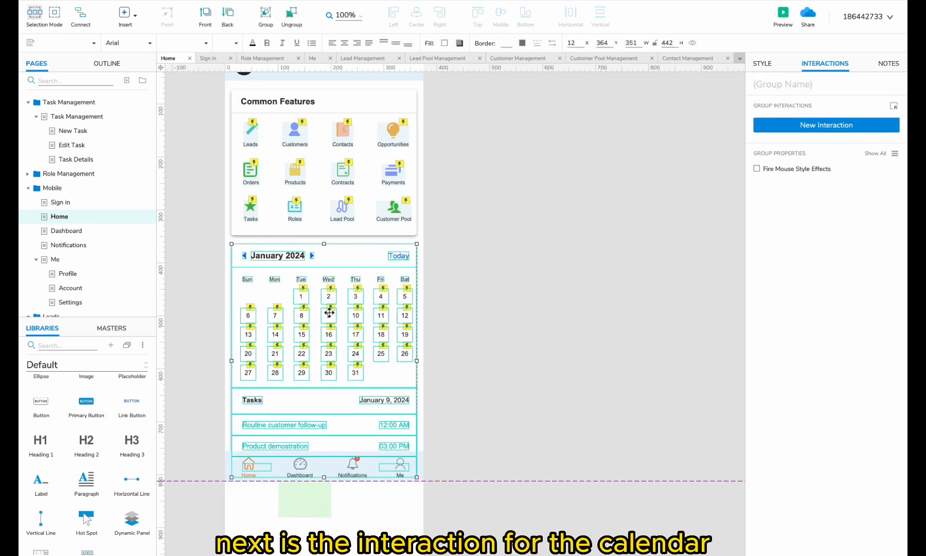
{"action": "left_click", "coordinate": [330, 311]}
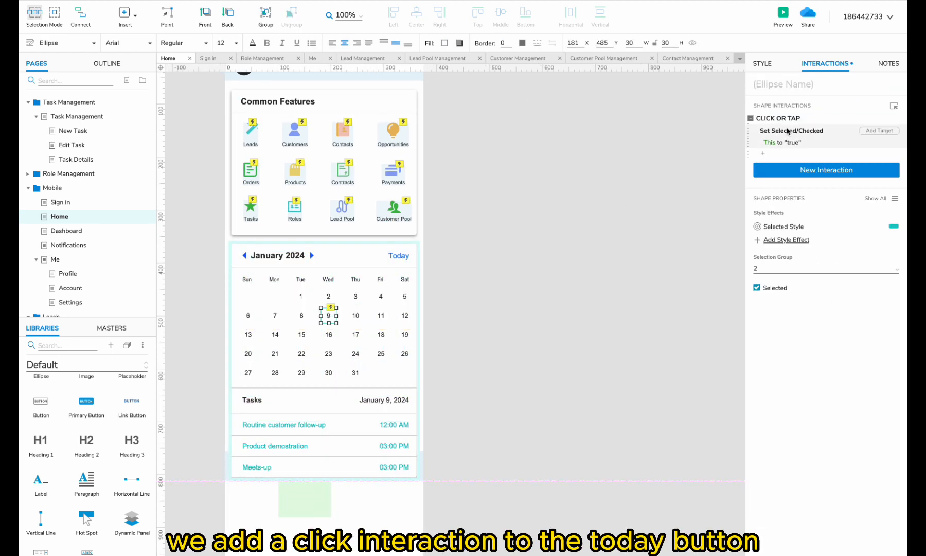
{"action": "left_click", "coordinate": [792, 83]}
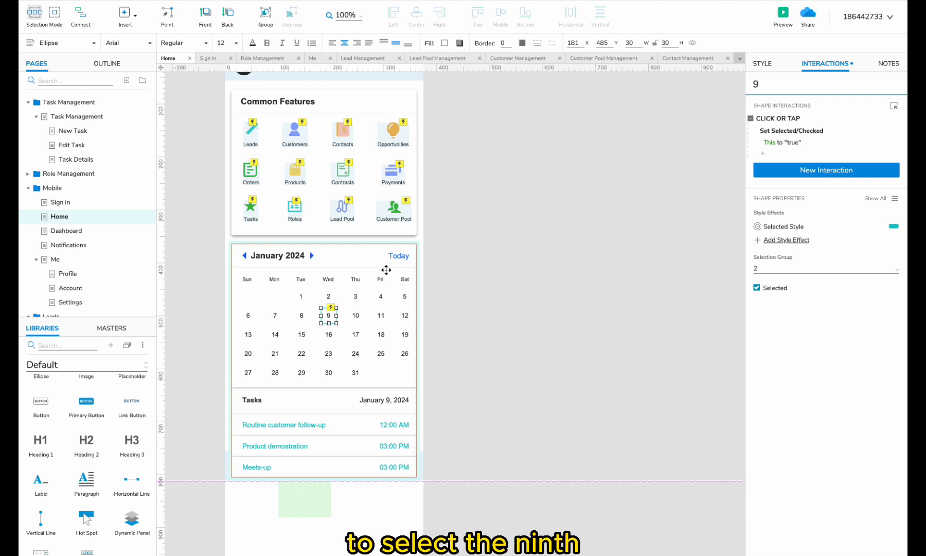
- Add a Click or Tap interaction to the calendar's Today label that sets the widget named 9 as selected
{"action": "left_click", "coordinate": [396, 256]}
{"action": "left_click", "coordinate": [813, 124]}
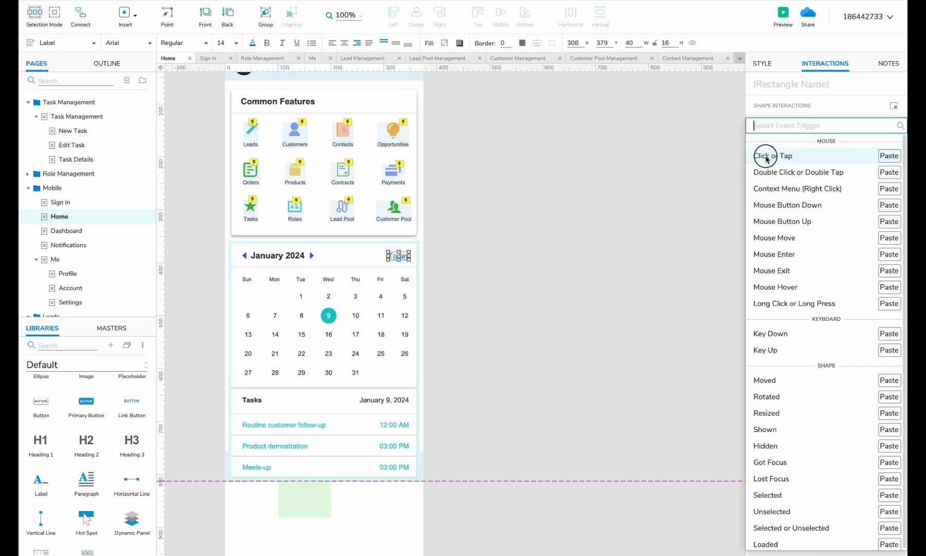
{"action": "left_click", "coordinate": [770, 152]}
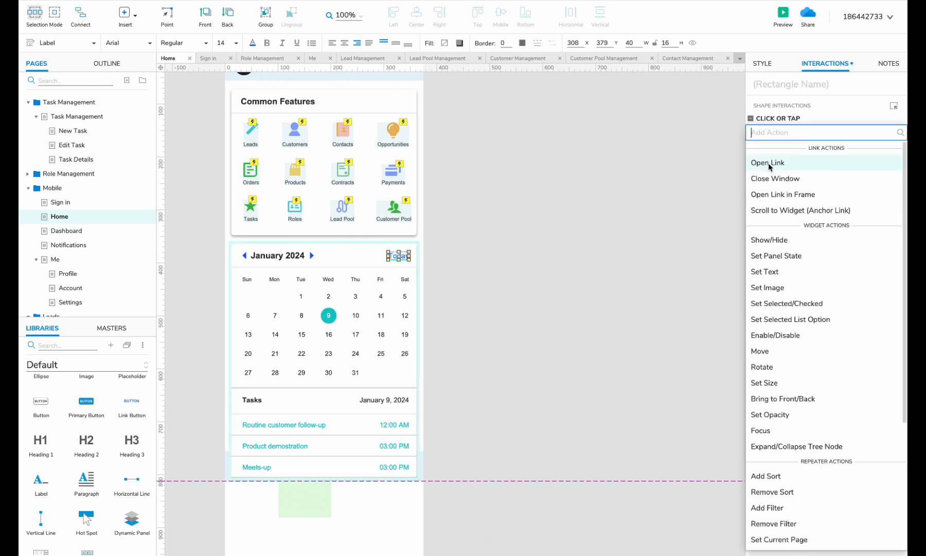
{"action": "left_click", "coordinate": [781, 304]}
{"action": "type", "text": "9"}
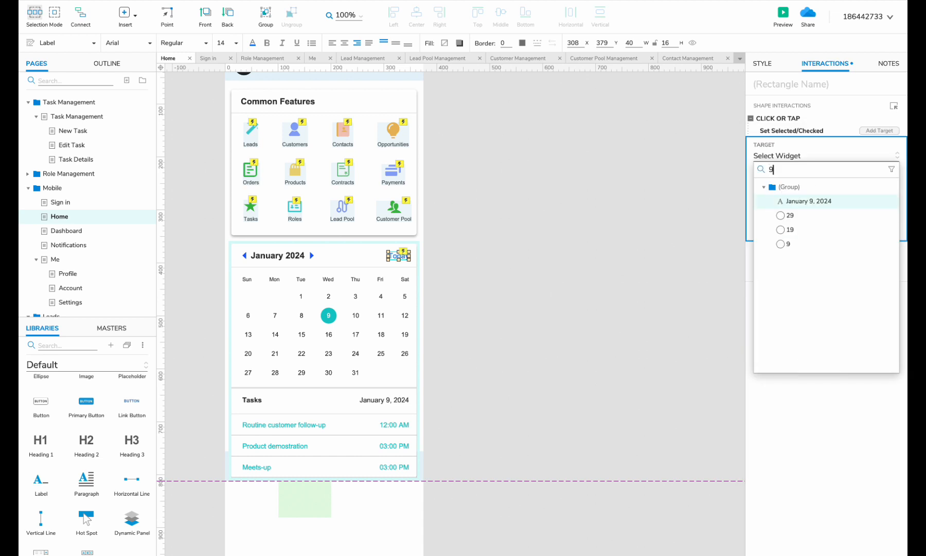
{"action": "left_click", "coordinate": [800, 243]}
{"action": "left_click", "coordinate": [882, 241]}
{"action": "left_click", "coordinate": [462, 344]}
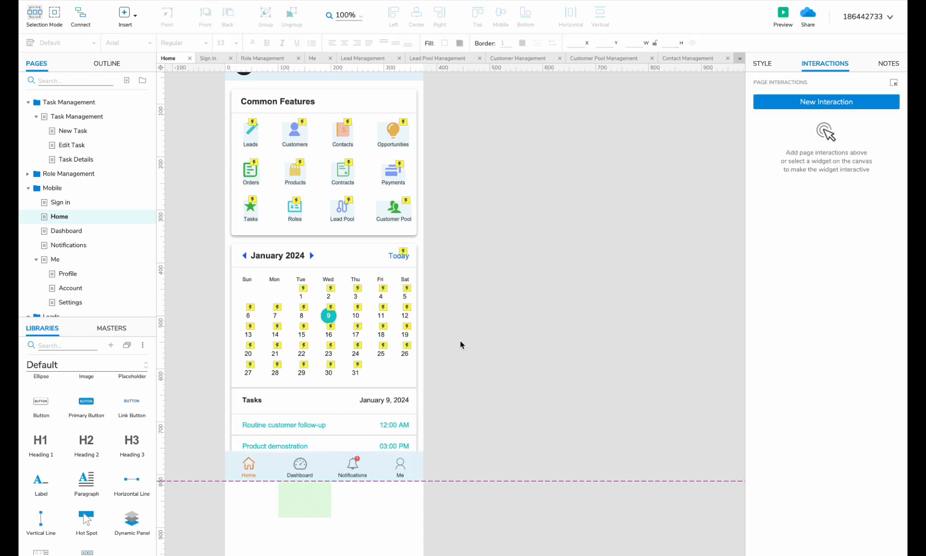
- Make the "Routine customer follow-up" row in the Tasks list open the mobile Task Details page on click or tap
{"action": "left_click", "coordinate": [306, 423]}
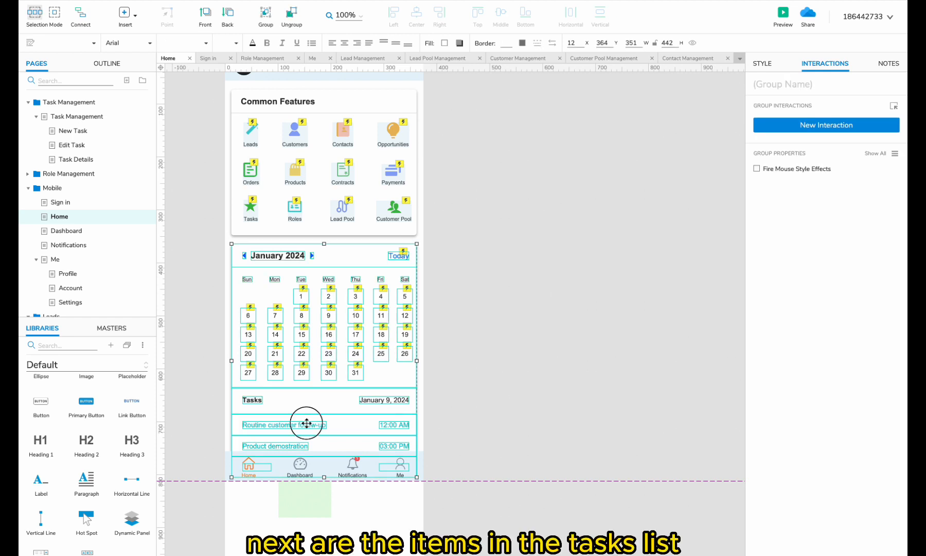
{"action": "left_click", "coordinate": [814, 126]}
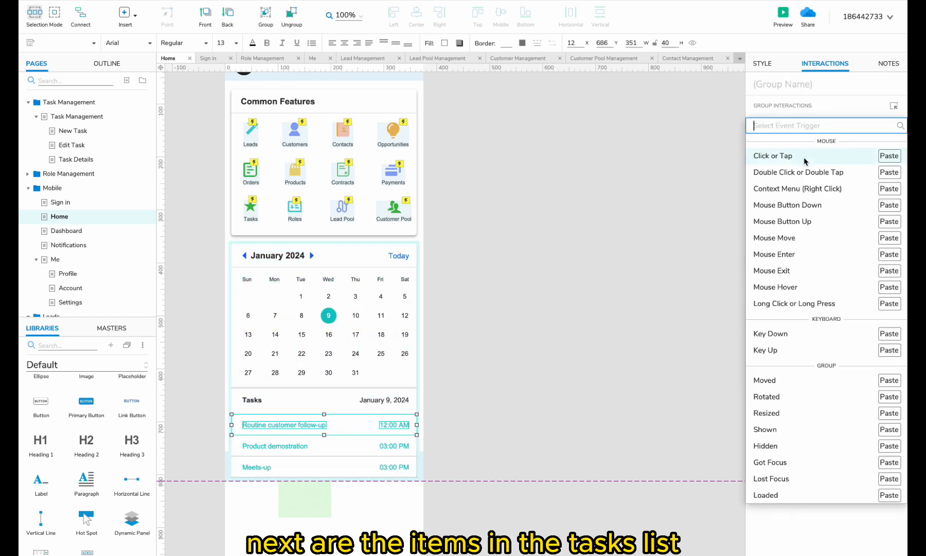
{"action": "left_click", "coordinate": [803, 155]}
{"action": "left_click", "coordinate": [802, 163]}
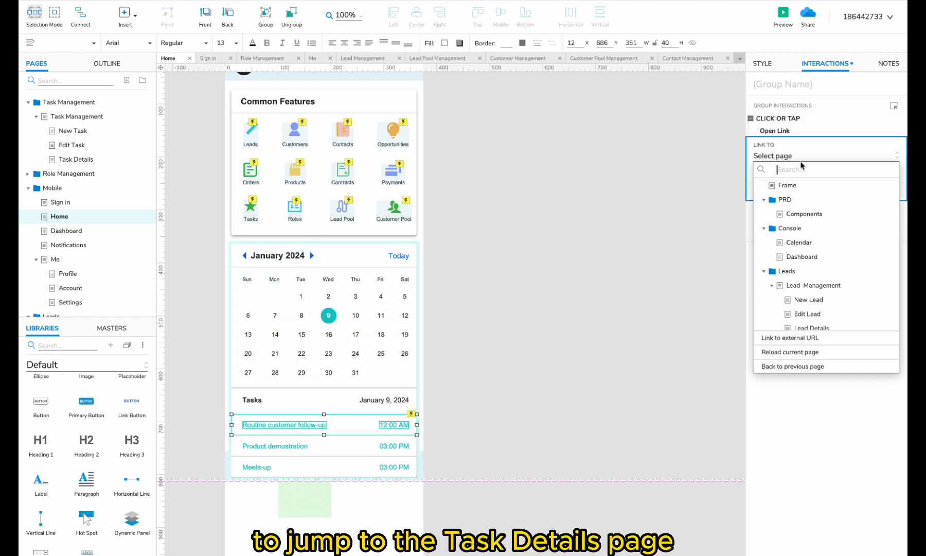
{"action": "type", "text": "task"}
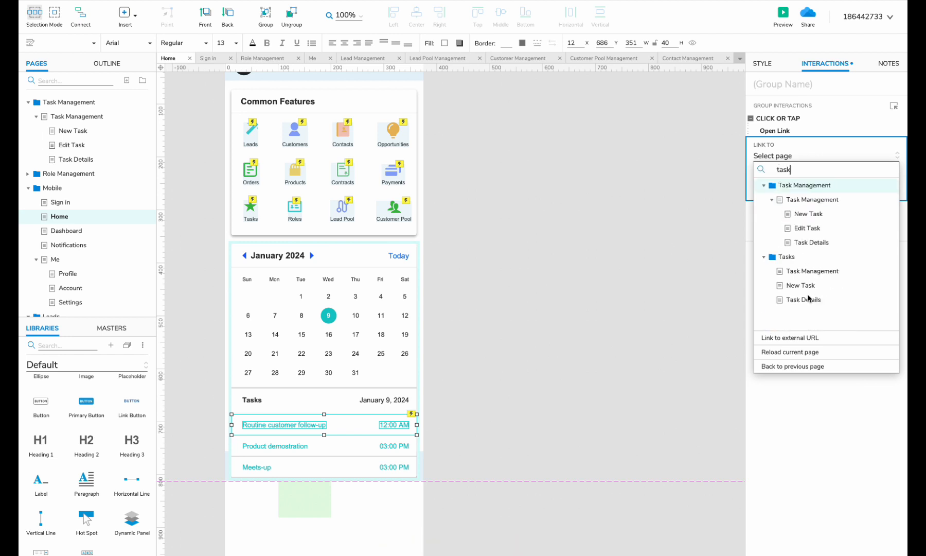
{"action": "left_click", "coordinate": [808, 298]}
{"action": "left_click", "coordinate": [879, 201]}
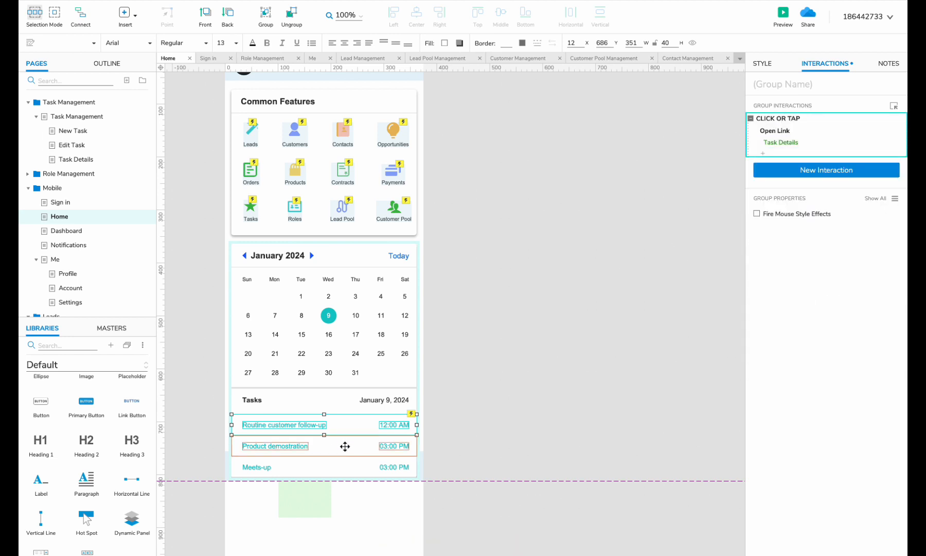
- Copy the Task Details link interaction to the "Product demostration" and "Meets-up" task rows
{"action": "left_click", "coordinate": [321, 446]}
{"action": "left_click", "coordinate": [319, 466]}
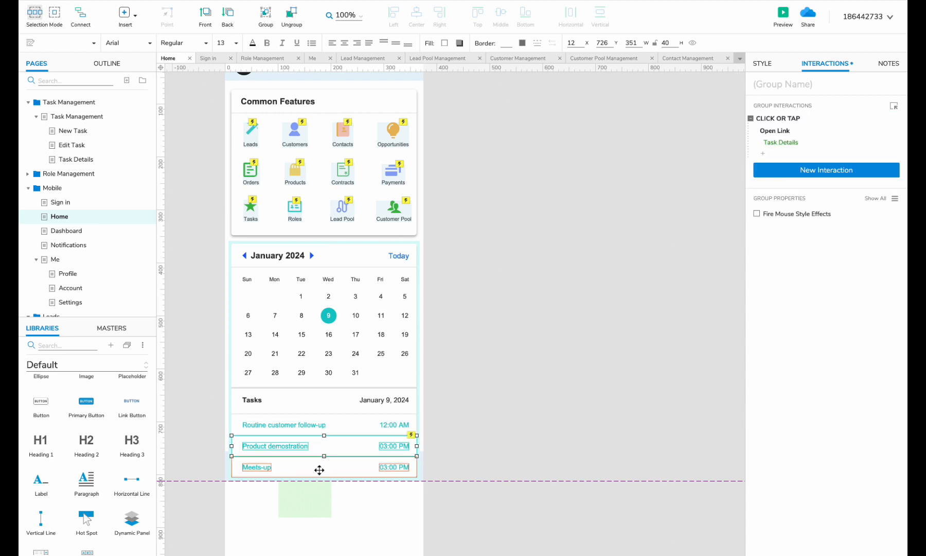
{"action": "left_click", "coordinate": [518, 367]}
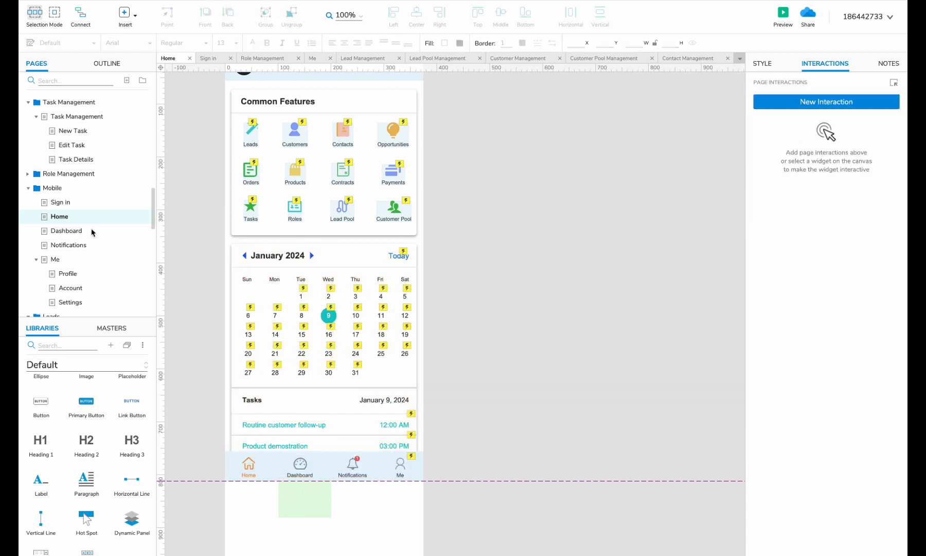
- In the bottom navigation's dynamic panel, add an Open Link action to the Dashboard item's Click or Tap event, targeting the mobile Dashboard page
{"action": "double_click", "coordinate": [303, 465]}
{"action": "left_click", "coordinate": [305, 465]}
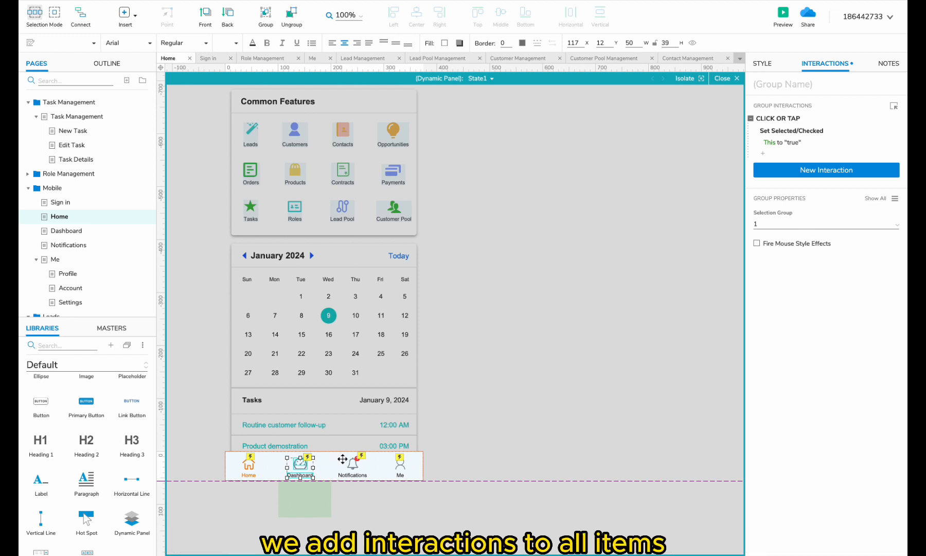
{"action": "left_click", "coordinate": [765, 174]}
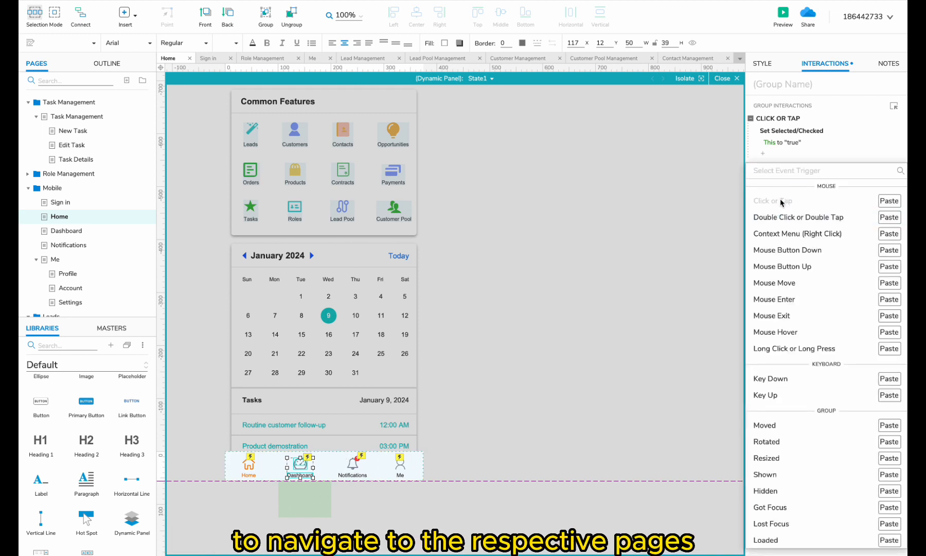
{"action": "left_click", "coordinate": [763, 154]}
{"action": "left_click", "coordinate": [766, 155]}
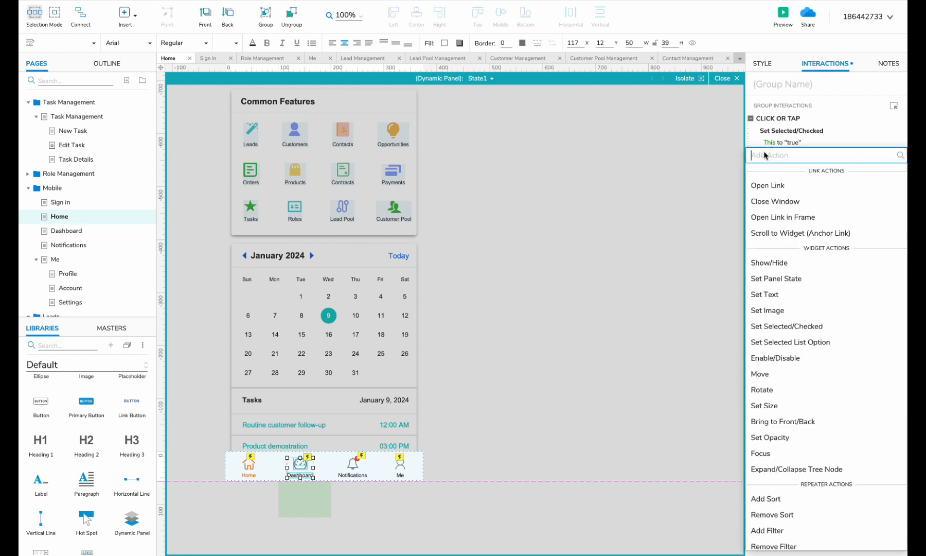
{"action": "left_click", "coordinate": [767, 185]}
{"action": "type", "text": "dash"}
{"action": "left_click", "coordinate": [792, 252]}
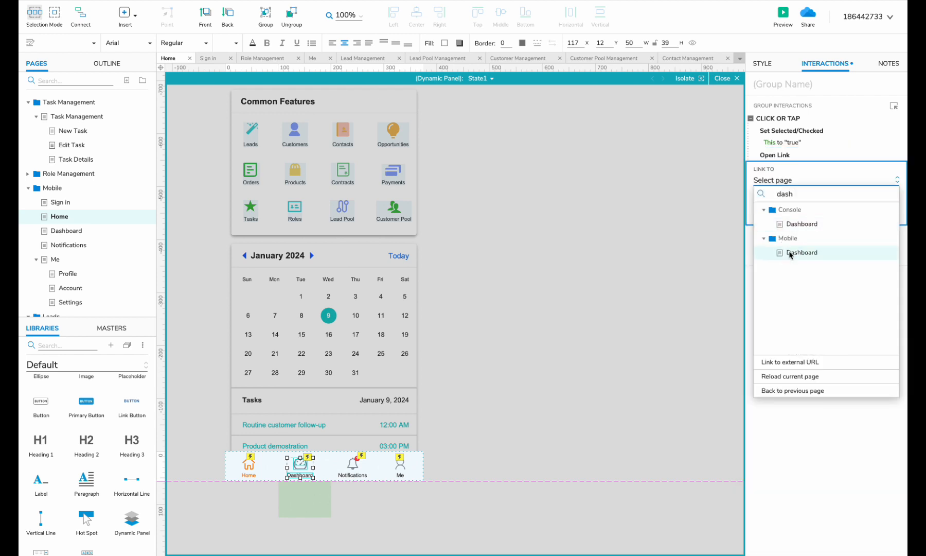
- Confirm the Dashboard item's link and make the Notifications item open the mobile Notifications page on click or tap
{"action": "left_click", "coordinate": [879, 226]}
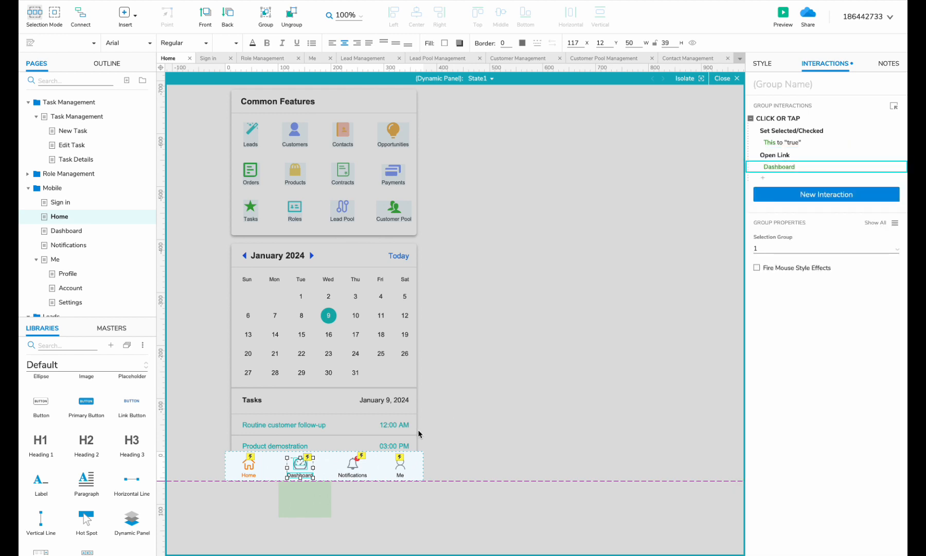
{"action": "left_click", "coordinate": [353, 465]}
{"action": "left_click", "coordinate": [767, 152]}
{"action": "left_click", "coordinate": [767, 185]}
{"action": "type", "text": "noti"}
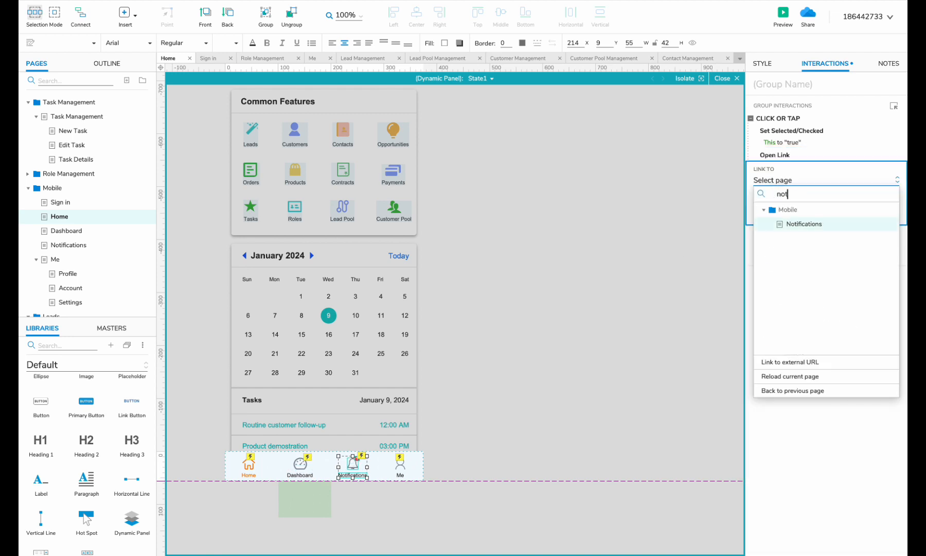
{"action": "left_click", "coordinate": [802, 223]}
{"action": "left_click", "coordinate": [879, 226]}
- Add an Open Link action to the bottom navigation's Me item, targeting the mobile Me page
{"action": "left_click", "coordinate": [400, 466]}
{"action": "left_click", "coordinate": [767, 153]}
{"action": "left_click", "coordinate": [769, 187]}
{"action": "type", "text": "me"}
{"action": "scroll", "coordinate": [802, 262], "scroll_direction": "up", "scroll_amount": 5}
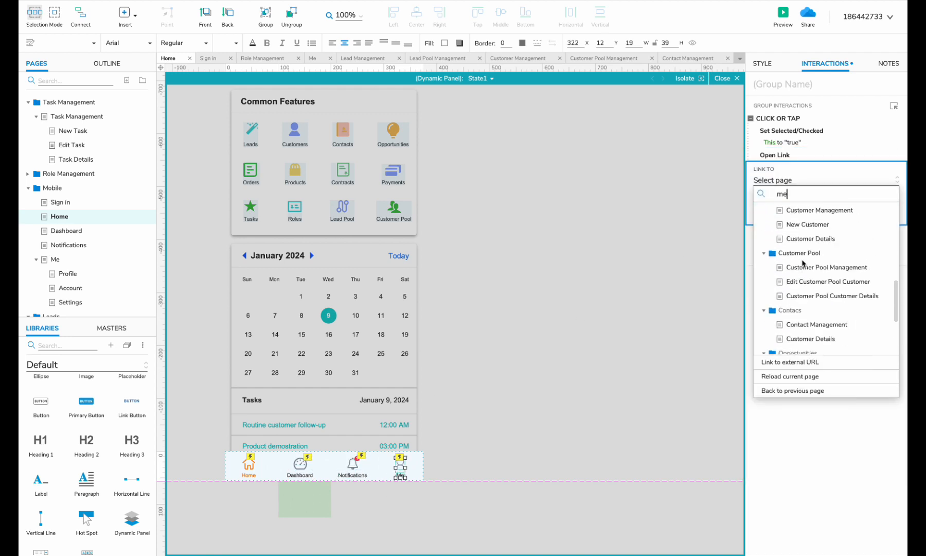
{"action": "left_click", "coordinate": [792, 261]}
{"action": "left_click", "coordinate": [875, 228]}
- Add an Open Link action to the bottom navigation's Home item, targeting the mobile Home page
{"action": "left_click", "coordinate": [249, 466]}
{"action": "left_click", "coordinate": [766, 154]}
{"action": "left_click", "coordinate": [768, 189]}
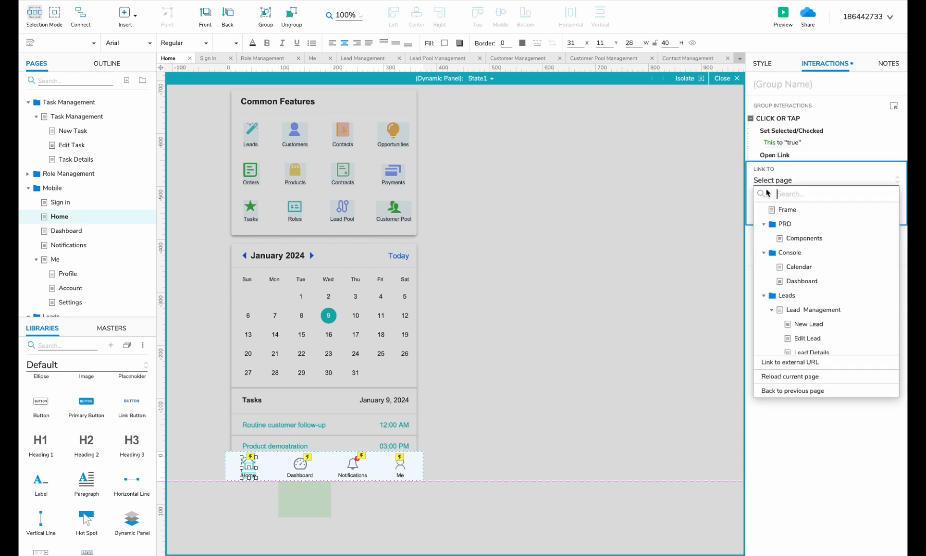
{"action": "type", "text": "home"}
{"action": "left_click", "coordinate": [795, 225]}
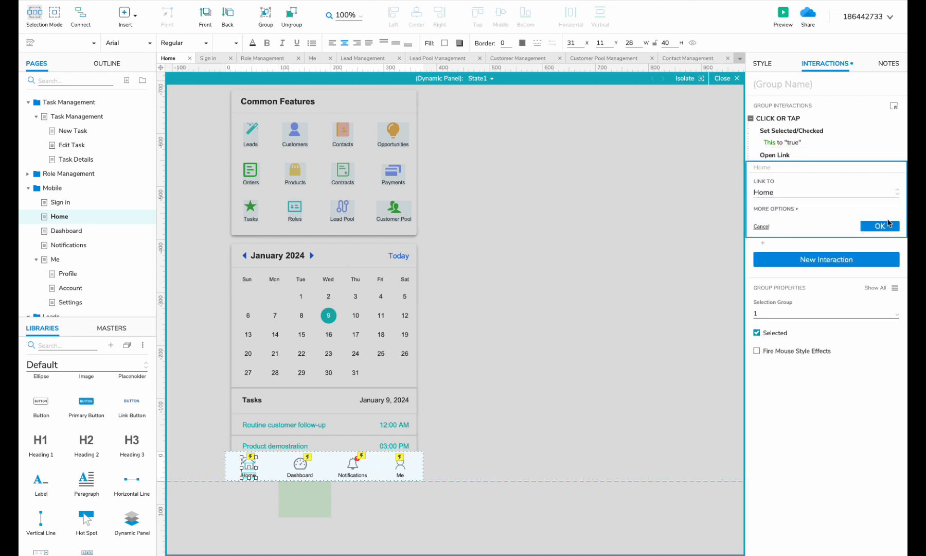
{"action": "left_click", "coordinate": [880, 226]}
- Copy the four bottom navigation items and open the mobile Dashboard page's navigation dynamic panel for editing
{"action": "left_click", "coordinate": [300, 465], "text": "ctrl"}
{"action": "left_click", "coordinate": [353, 465], "text": "ctrl"}
{"action": "left_click", "coordinate": [399, 465], "text": "ctrl"}
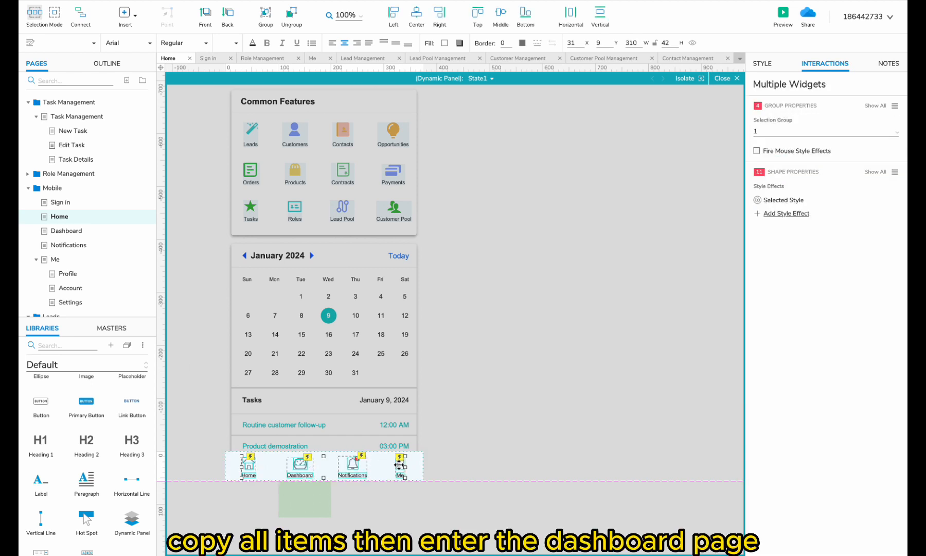
{"action": "left_click", "coordinate": [67, 231]}
{"action": "scroll", "coordinate": [452, 500], "scroll_direction": "down", "scroll_amount": 1}
{"action": "double_click", "coordinate": [438, 458]}
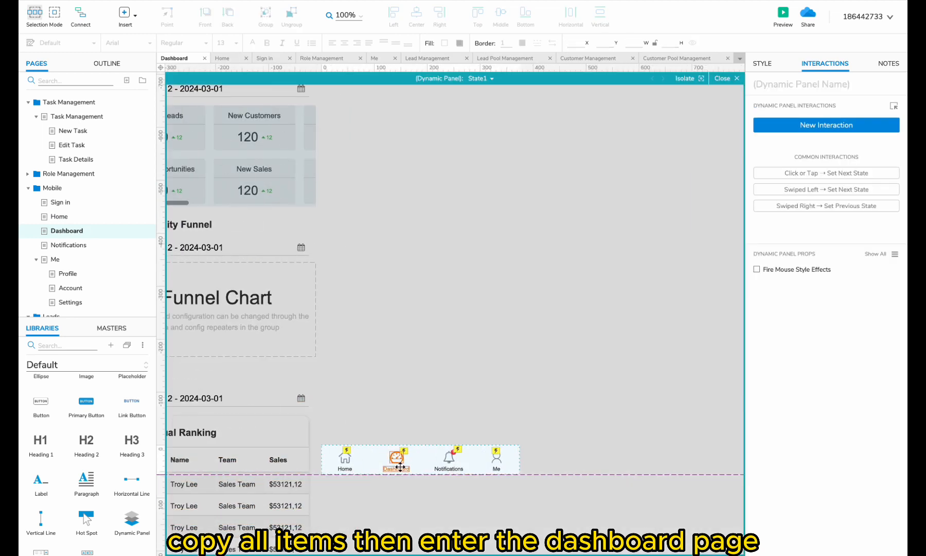
{"action": "left_click", "coordinate": [420, 429]}
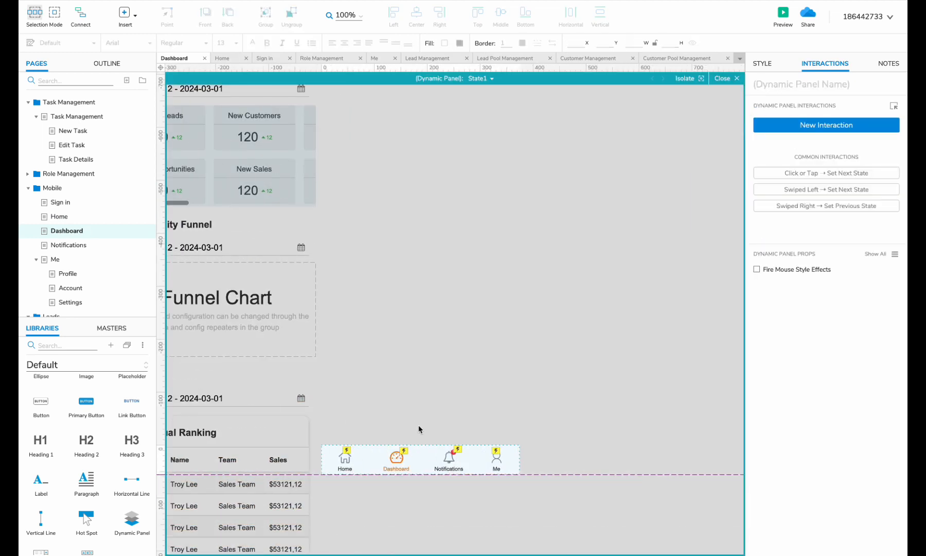
{"action": "key", "text": "ctrl+v"}
{"action": "left_click", "coordinate": [436, 375]}
{"action": "key", "text": "ctrl+z"}
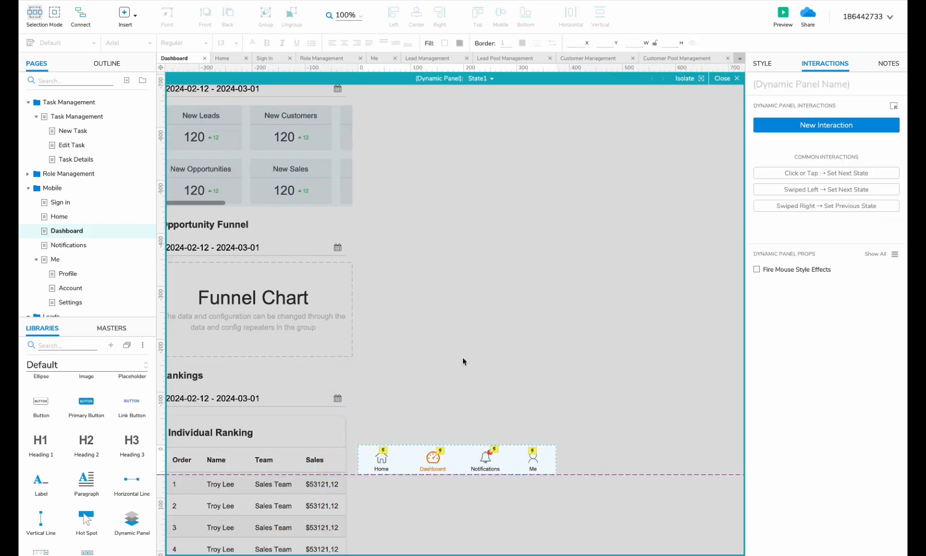
- Paste the items above the Dashboard page's navigation bar and copy the pasted Dashboard item's Open Link action to the original Dashboard item
{"action": "key", "text": "ctrl+v"}
{"action": "left_click_drag", "start_coordinate": [309, 478], "coordinate": [496, 371]}
{"action": "left_click", "coordinate": [445, 371]}
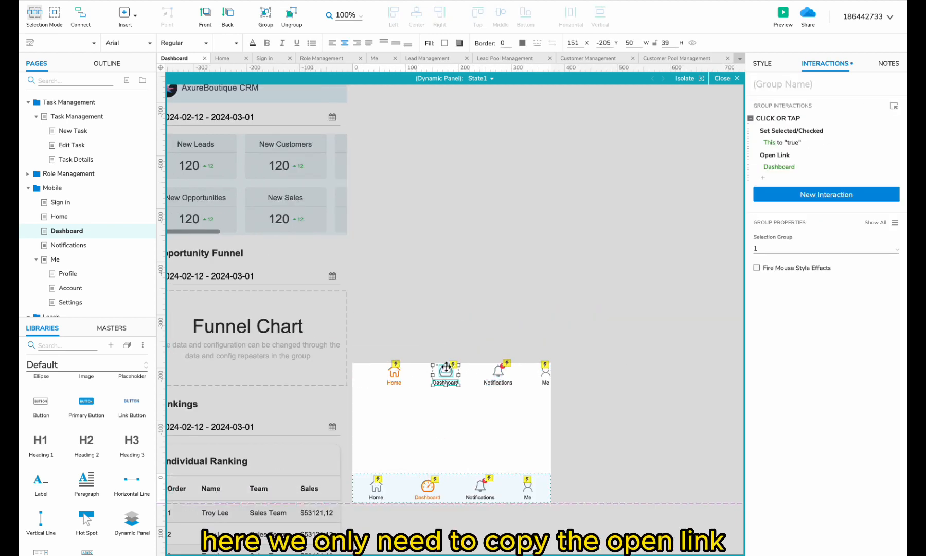
{"action": "left_click", "coordinate": [771, 154]}
{"action": "key", "text": "ctrl+c"}
{"action": "left_click", "coordinate": [427, 486]}
{"action": "key", "text": "ctrl+v"}
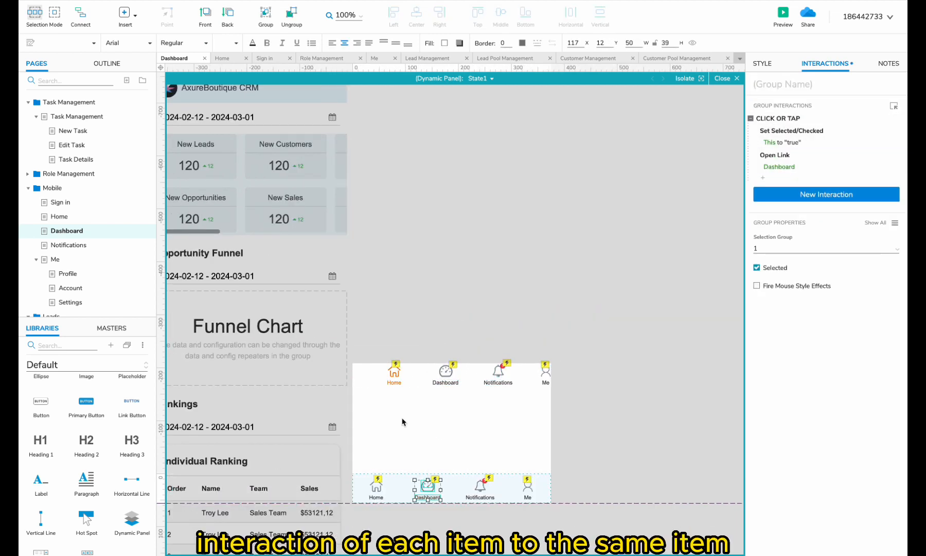
- On the Dashboard page, copy the pasted Notifications item's Open Link action to the original Notifications item
{"action": "left_click", "coordinate": [507, 366]}
{"action": "left_click", "coordinate": [770, 155]}
{"action": "key", "text": "ctrl+c"}
{"action": "left_click", "coordinate": [479, 486]}
{"action": "key", "text": "ctrl+v"}
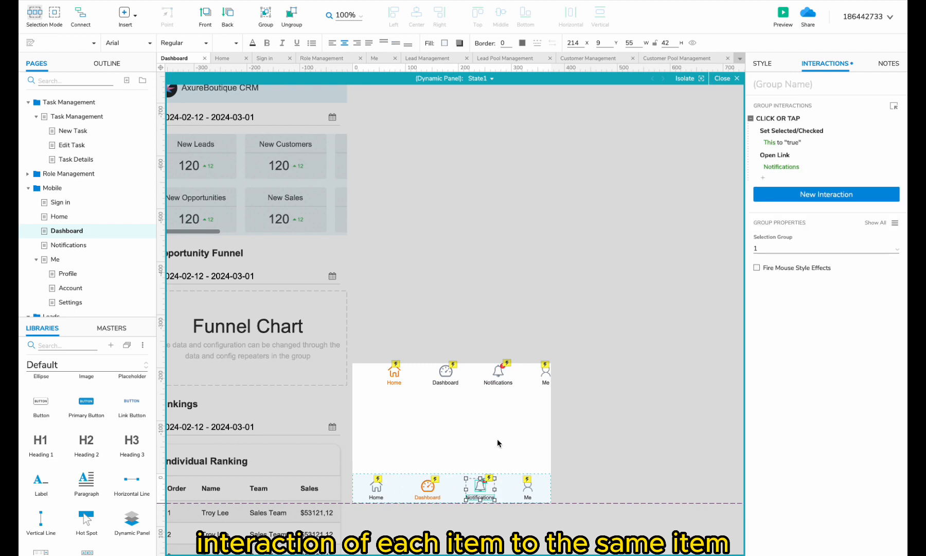
- On the Dashboard page, copy the pasted Me item's Open Link action to the original Me item
{"action": "left_click", "coordinate": [546, 372]}
{"action": "key", "text": "ctrl+c"}
{"action": "left_click", "coordinate": [527, 487]}
{"action": "key", "text": "ctrl+v"}
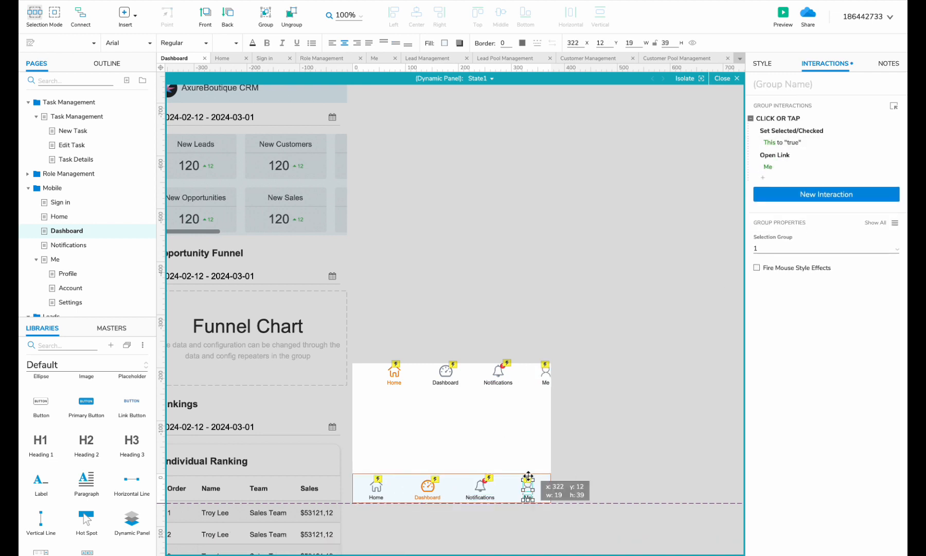
- Copy the pasted Home item's Open Link action to the Dashboard page's original Home item, and delete the pasted items
{"action": "left_click", "coordinate": [394, 371]}
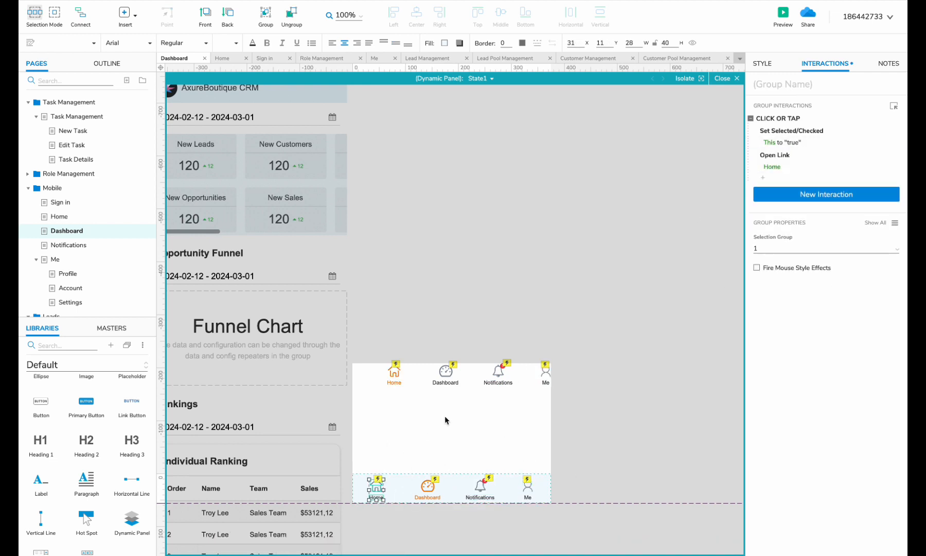
{"action": "left_click_drag", "start_coordinate": [551, 409], "coordinate": [380, 367]}
{"action": "key", "text": "Delete"}
- Paste the copied items above the bar in the mobile Notifications page's bottom navigation dynamic panel
{"action": "left_click", "coordinate": [68, 245]}
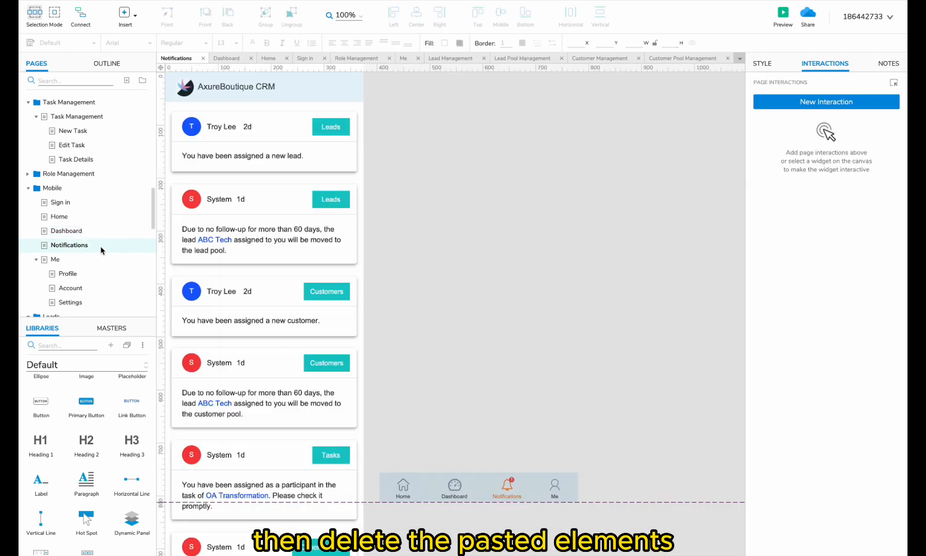
{"action": "double_click", "coordinate": [478, 487]}
{"action": "key", "text": "ctrl+v"}
{"action": "left_click_drag", "start_coordinate": [411, 371], "coordinate": [393, 409]}
- On the Notifications page, copy the pasted Home item's Open Link action to the original Home item
{"action": "left_click", "coordinate": [393, 410]}
{"action": "left_click", "coordinate": [778, 157]}
{"action": "left_click", "coordinate": [404, 487]}
{"action": "left_click", "coordinate": [776, 135]}
{"action": "key", "text": "ctrl+v"}
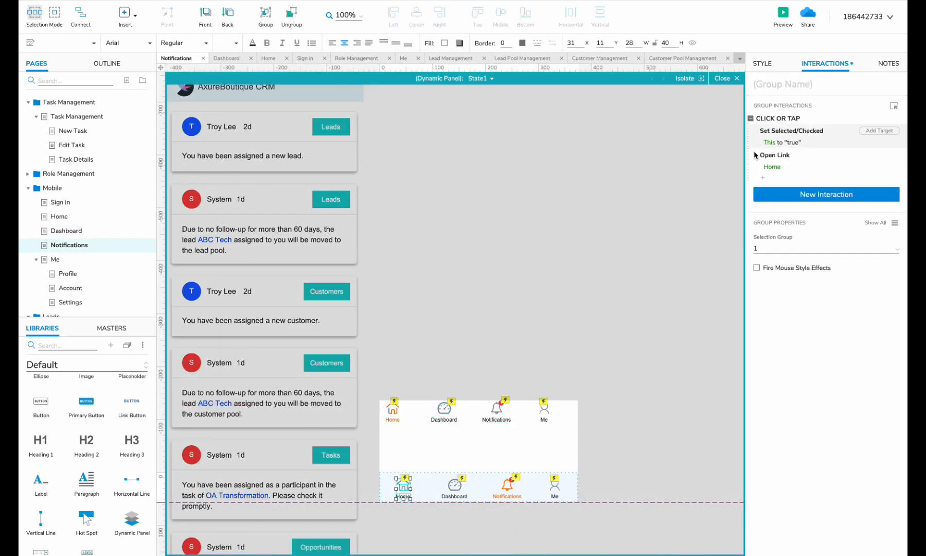
- On the Notifications page, copy the pasted Dashboard item's Open Link action to the original Dashboard item
{"action": "left_click", "coordinate": [444, 410]}
{"action": "left_click", "coordinate": [776, 157]}
{"action": "left_click", "coordinate": [455, 488]}
{"action": "left_click", "coordinate": [776, 135]}
{"action": "key", "text": "ctrl+v"}
- On the Notifications page, copy the pasted Notifications item's Open Link action to the original Notifications item
{"action": "left_click", "coordinate": [496, 411]}
{"action": "left_click", "coordinate": [776, 157]}
{"action": "left_click", "coordinate": [507, 487]}
- Copy the pasted Me item's Open Link action to the Notifications page's original Me item, and delete the pasted items
{"action": "left_click", "coordinate": [543, 411]}
{"action": "left_click", "coordinate": [776, 156]}
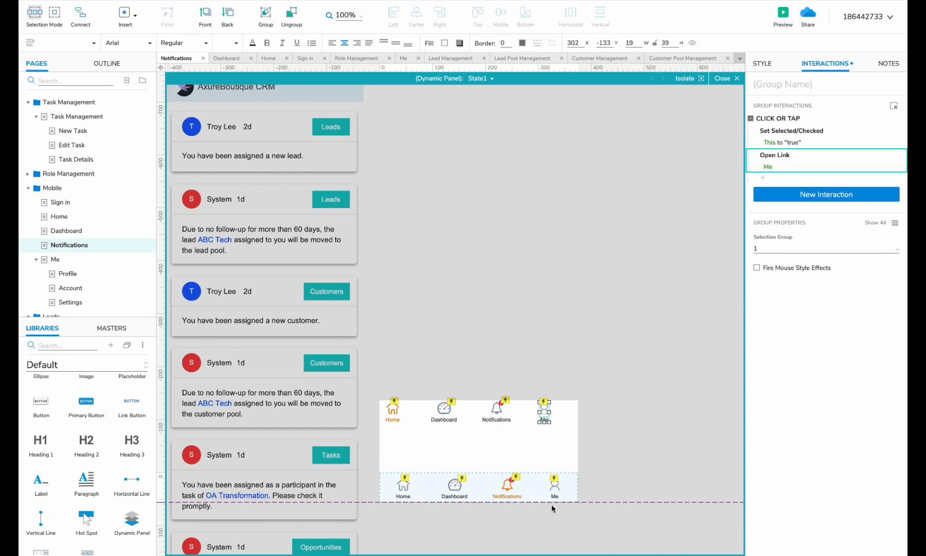
{"action": "left_click_drag", "start_coordinate": [569, 438], "coordinate": [386, 407]}
{"action": "key", "text": "Delete"}
- Paste the copied navigation items into the mobile Me page's bottom navigation dynamic panel
{"action": "left_click", "coordinate": [55, 259]}
{"action": "double_click", "coordinate": [479, 487]}
{"action": "key", "text": "ctrl+v"}
- On the Me page, copy the pasted Home item's Open Link action to the original Home item
{"action": "left_click", "coordinate": [392, 410]}
{"action": "left_click", "coordinate": [776, 155]}
{"action": "left_click", "coordinate": [403, 488]}
{"action": "key", "text": "ctrl+v"}
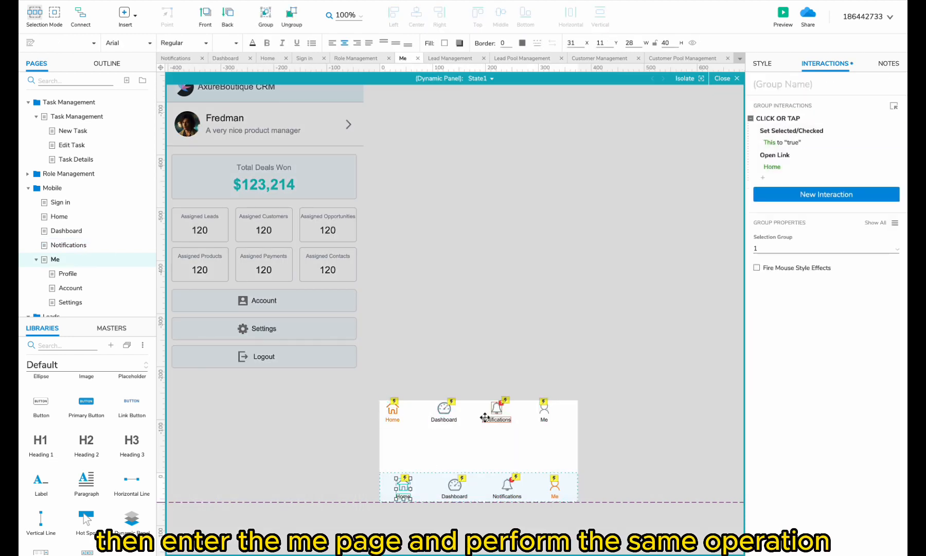
- On the Me page, copy the pasted Dashboard and Notifications items' Open Link actions to the matching original items
{"action": "left_click", "coordinate": [444, 411]}
{"action": "left_click", "coordinate": [776, 156]}
{"action": "left_click", "coordinate": [508, 487]}
{"action": "key", "text": "ctrl+v"}
- Copy the Me item's Open Link action to the Me page's original Me item, delete the pasted items and leave the dynamic panel
{"action": "left_click", "coordinate": [544, 411]}
{"action": "left_click", "coordinate": [791, 156]}
{"action": "left_click", "coordinate": [555, 488]}
{"action": "left_click_drag", "start_coordinate": [569, 437], "coordinate": [374, 401]}
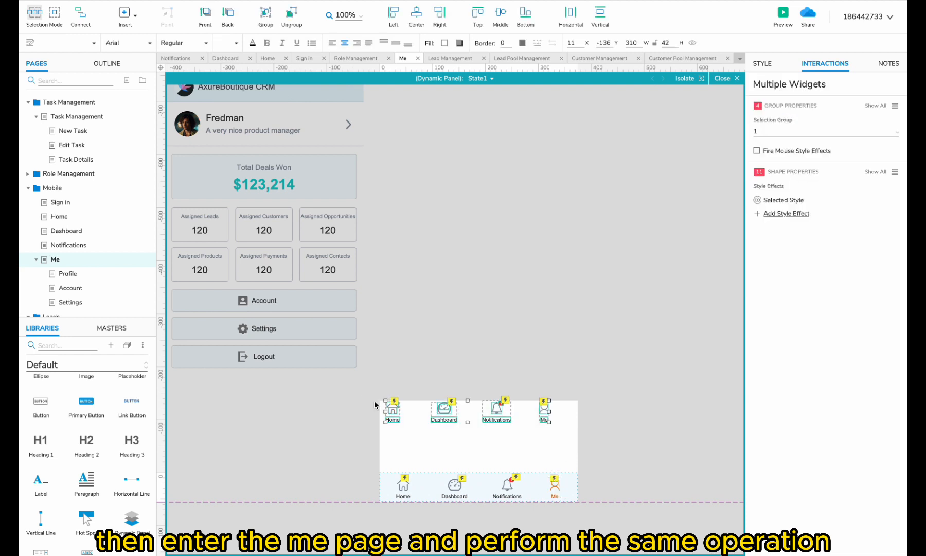
{"action": "key", "text": "Delete"}
{"action": "double_click", "coordinate": [434, 222]}
- Make the user profile section at the top of the Me page open the mobile Profile page on click or tap
{"action": "left_click", "coordinate": [392, 161]}
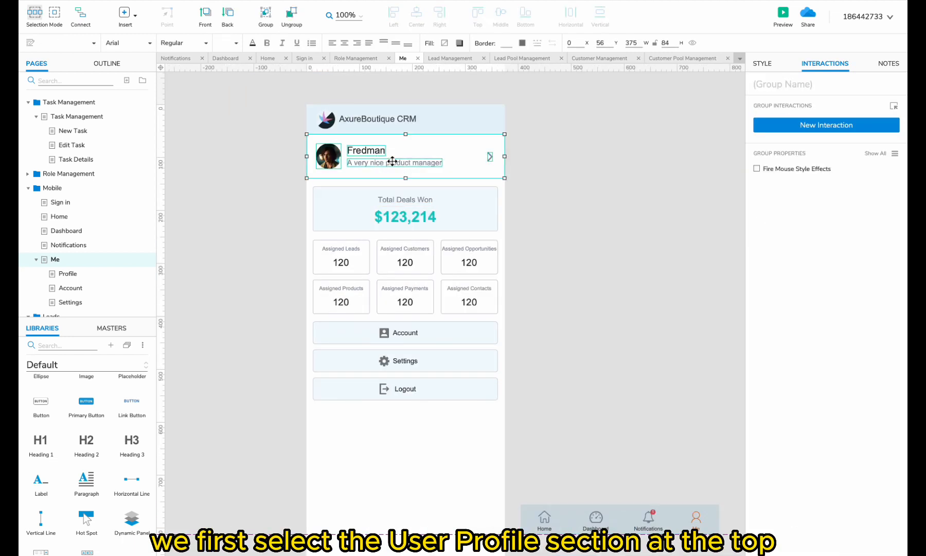
{"action": "left_click", "coordinate": [818, 129]}
{"action": "left_click", "coordinate": [770, 155]}
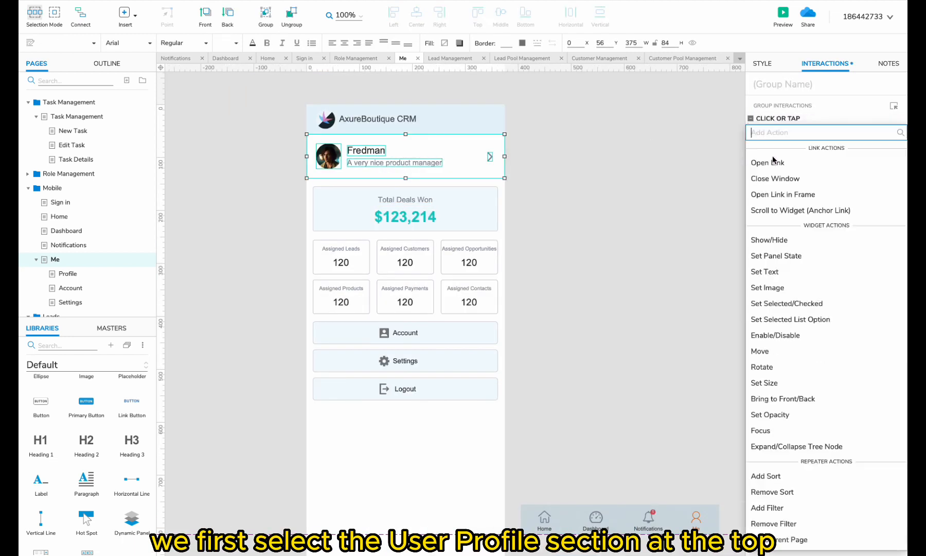
{"action": "left_click", "coordinate": [772, 163]}
{"action": "type", "text": "pro"}
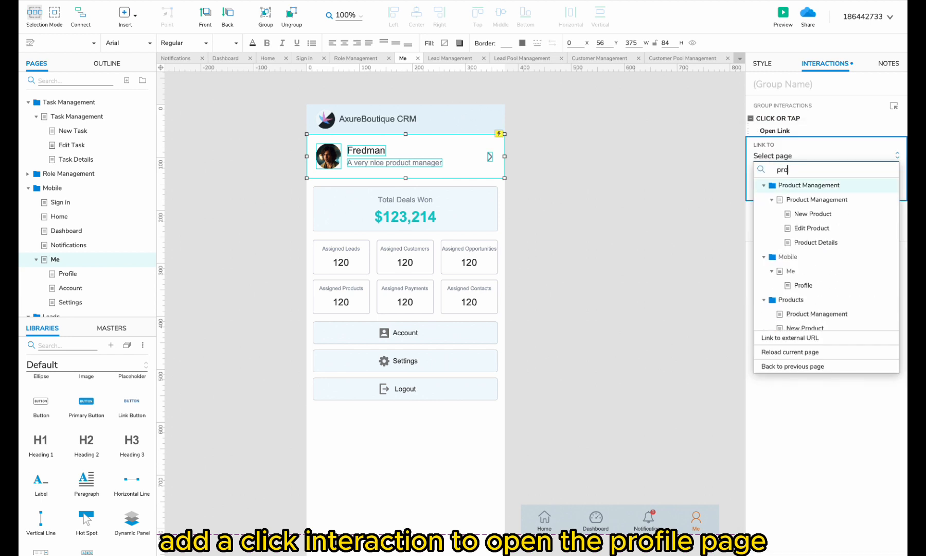
{"action": "type", "text": "fi"}
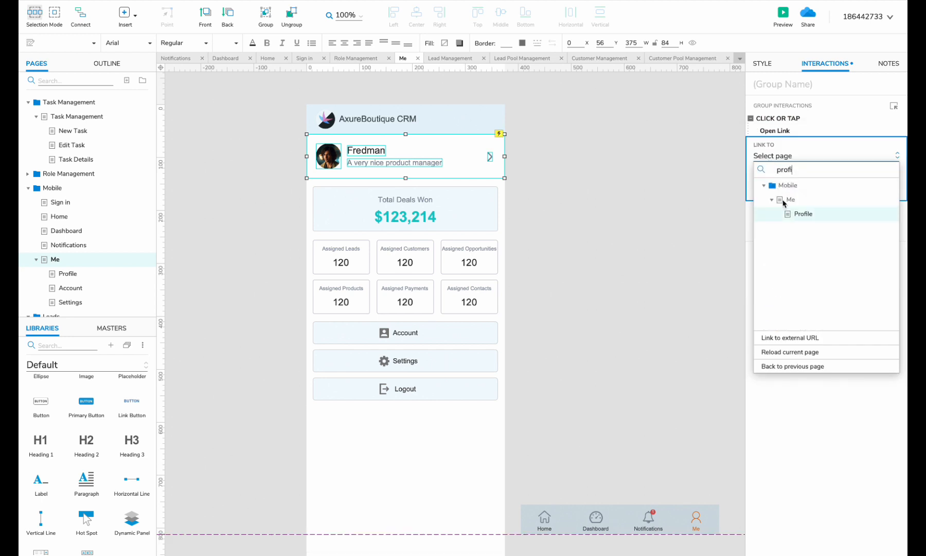
{"action": "left_click", "coordinate": [793, 213]}
{"action": "left_click", "coordinate": [878, 204]}
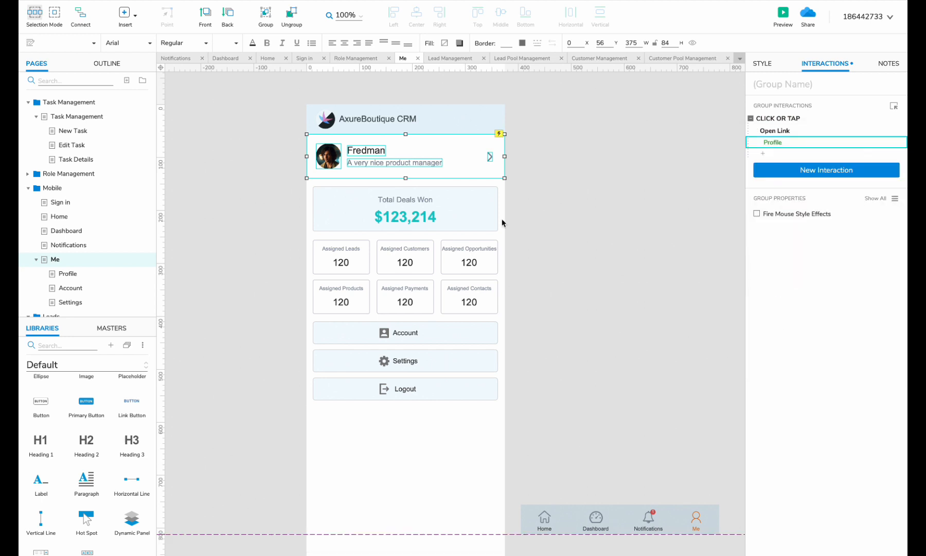
- Add a Click or Tap interaction to the Account button that opens the mobile Account page
{"action": "left_click", "coordinate": [390, 332]}
{"action": "left_click", "coordinate": [806, 122]}
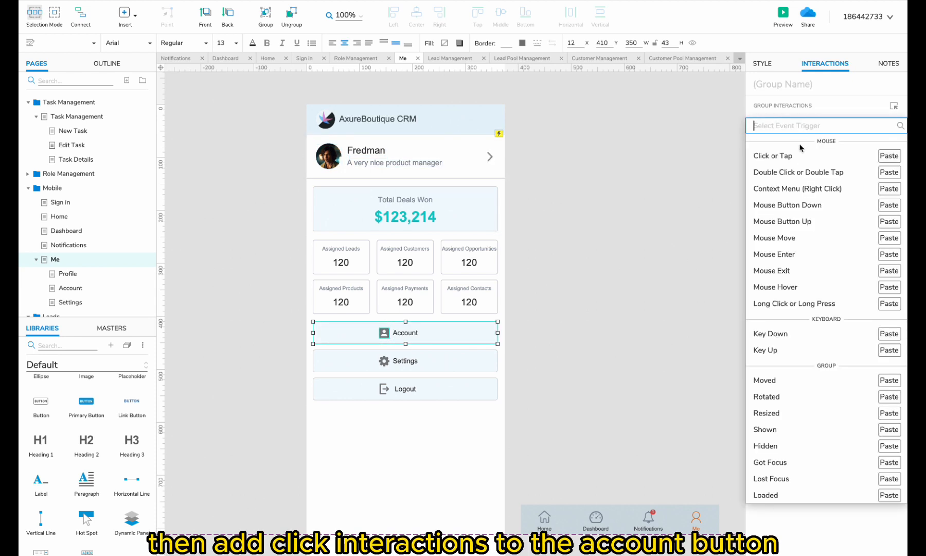
{"action": "left_click", "coordinate": [795, 155]}
{"action": "left_click", "coordinate": [768, 163]}
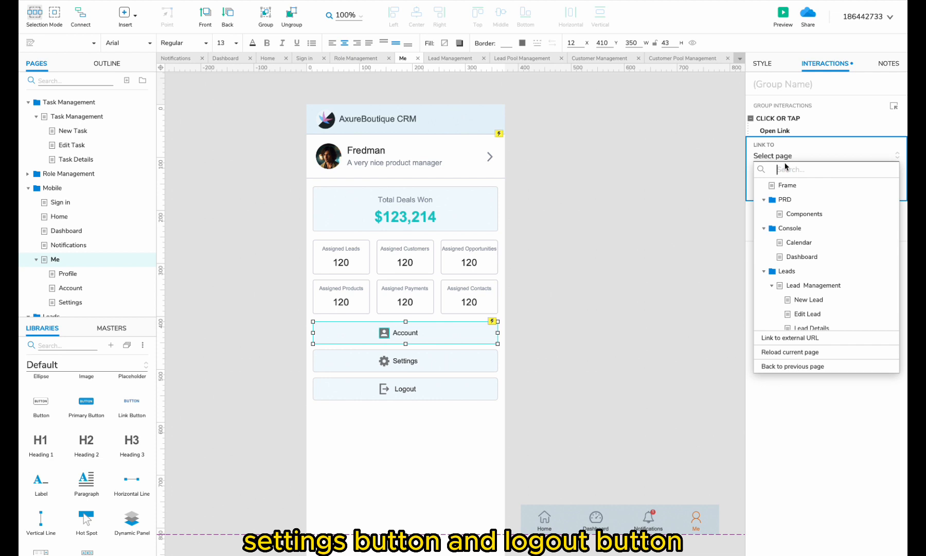
{"action": "type", "text": "acco"}
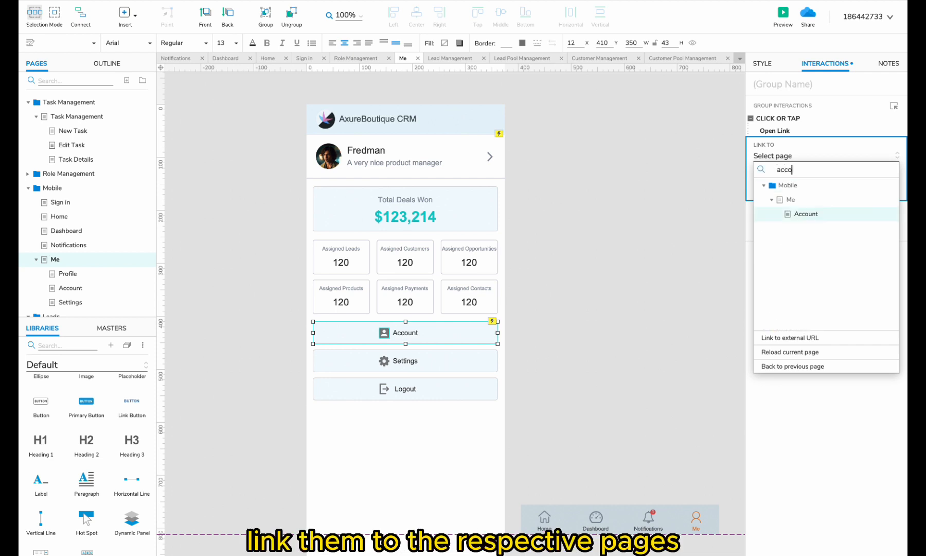
{"action": "left_click", "coordinate": [801, 215]}
- Add a Click or Tap interaction to the Settings button that opens the mobile Settings page
{"action": "left_click", "coordinate": [412, 363]}
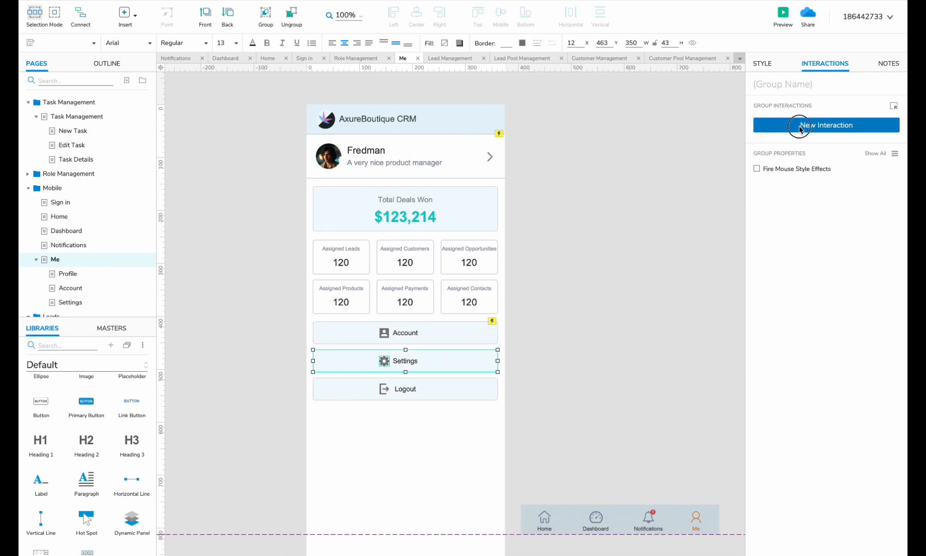
{"action": "left_click", "coordinate": [800, 129]}
{"action": "left_click", "coordinate": [795, 154]}
{"action": "left_click", "coordinate": [782, 164]}
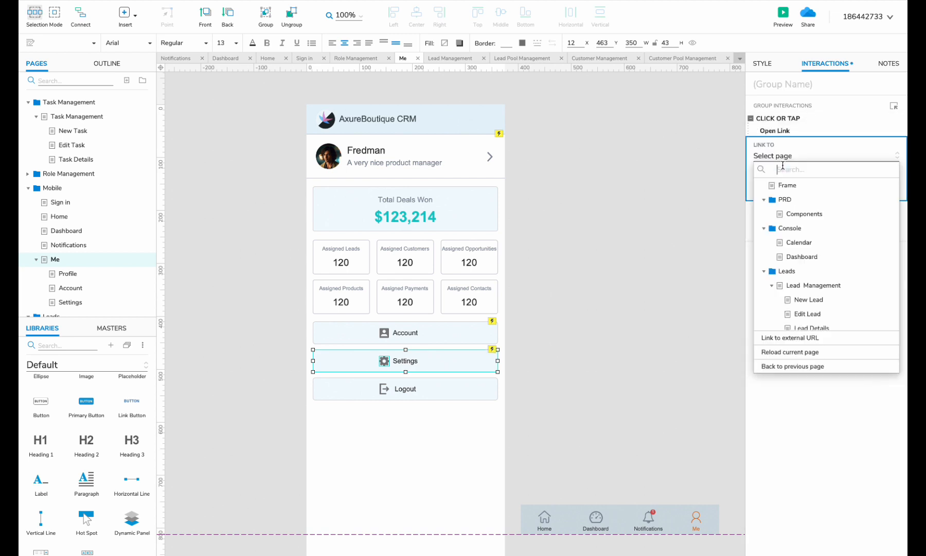
{"action": "type", "text": "se"}
{"action": "left_click", "coordinate": [806, 213]}
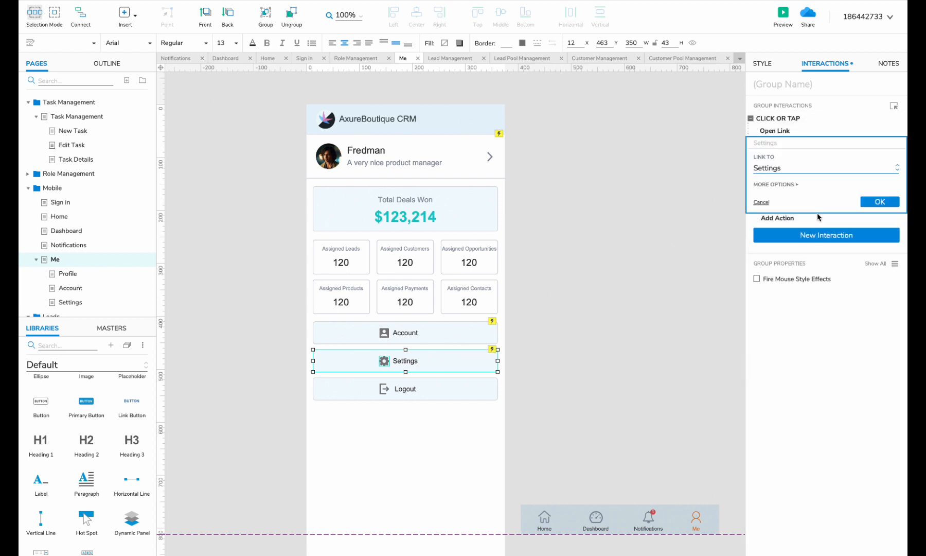
{"action": "left_click", "coordinate": [877, 200]}
- Add a Click or Tap interaction to the Logout button that opens the mobile Sign in page
{"action": "left_click", "coordinate": [429, 391]}
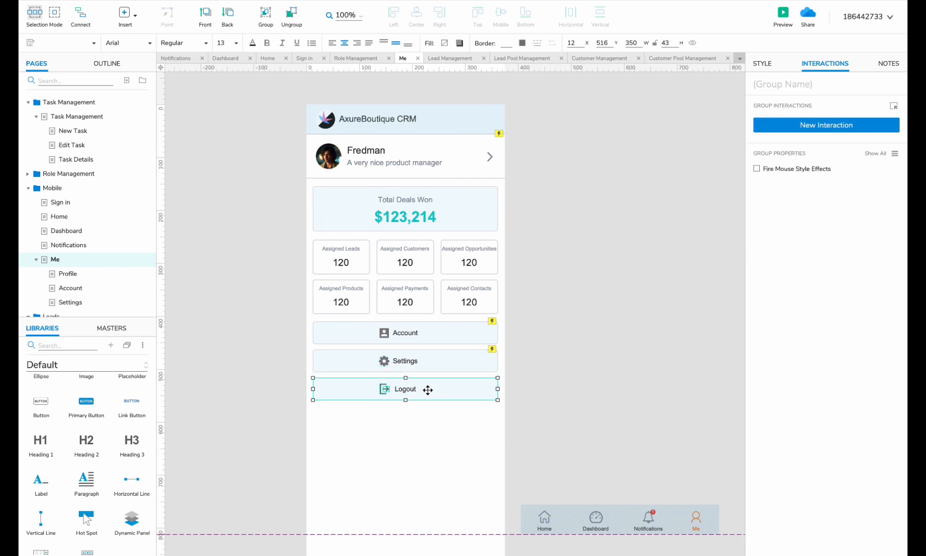
{"action": "left_click", "coordinate": [802, 125]}
{"action": "left_click", "coordinate": [788, 155]}
{"action": "left_click", "coordinate": [784, 162]}
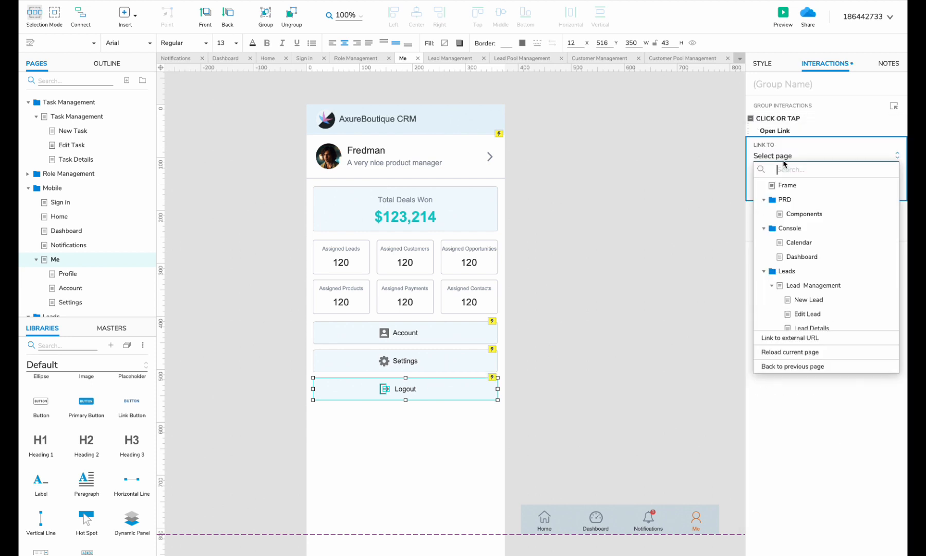
{"action": "type", "text": "sign"}
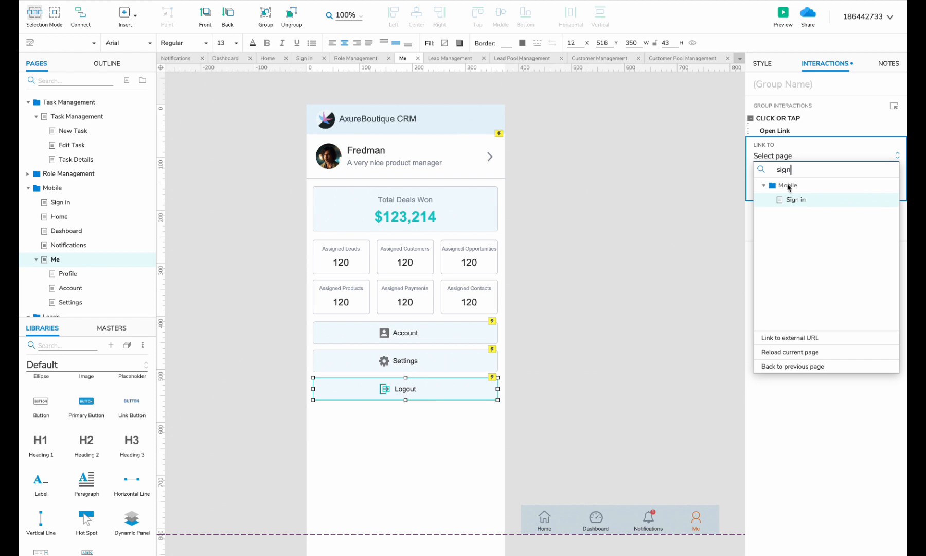
{"action": "left_click", "coordinate": [796, 201]}
{"action": "left_click", "coordinate": [878, 203]}
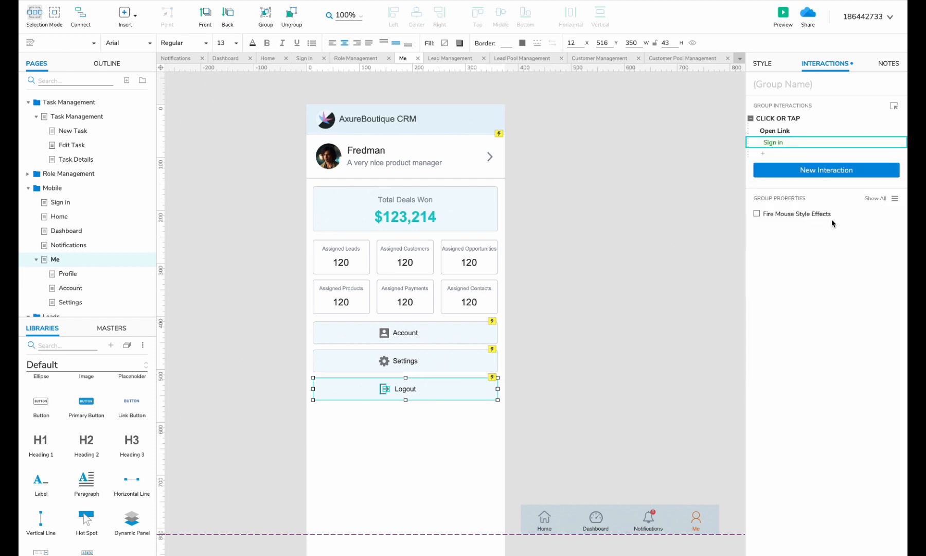
{"action": "left_click", "coordinate": [531, 370]}
- Make the back arrow in the mobile Profile page's header return to the previous page on click or tap
{"action": "left_click", "coordinate": [74, 276]}
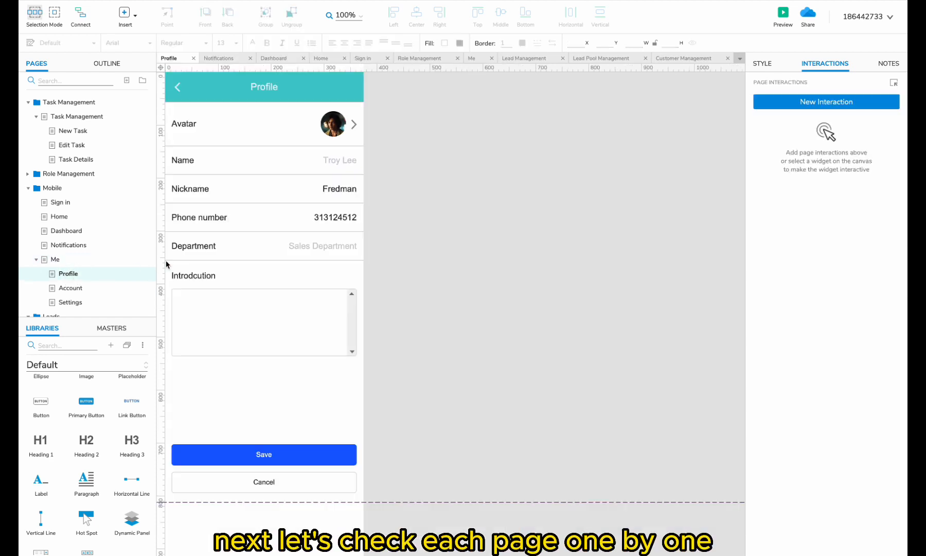
{"action": "double_click", "coordinate": [278, 242]}
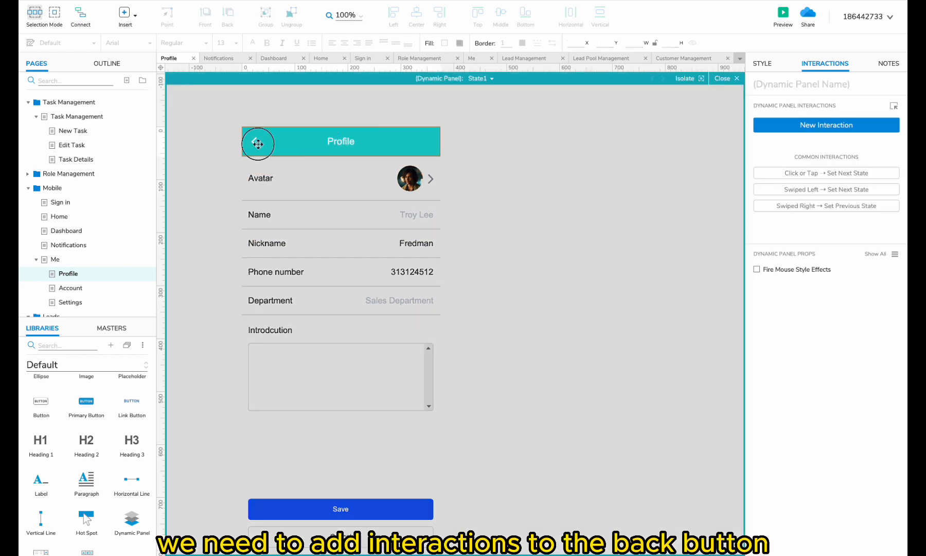
{"action": "left_click", "coordinate": [257, 144]}
{"action": "left_click", "coordinate": [826, 125]}
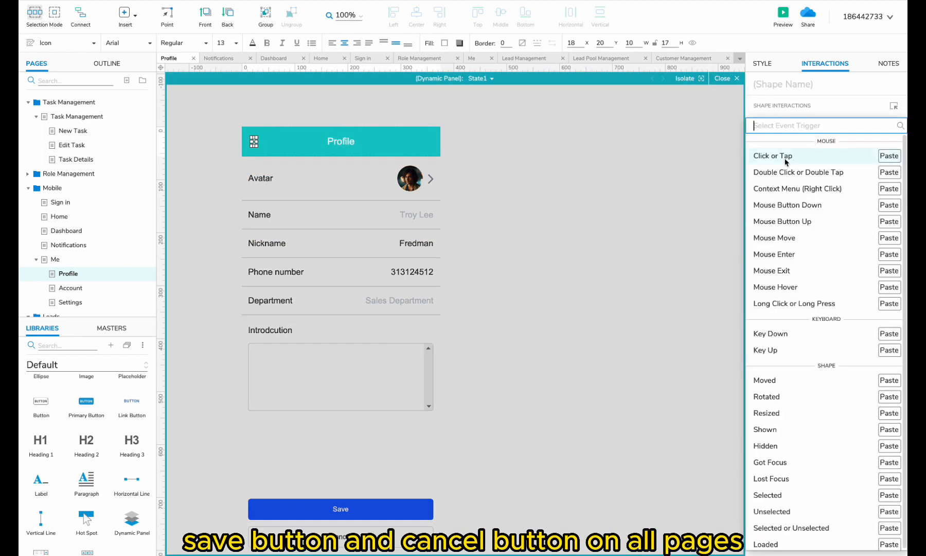
{"action": "left_click", "coordinate": [785, 158]}
{"action": "left_click", "coordinate": [783, 162]}
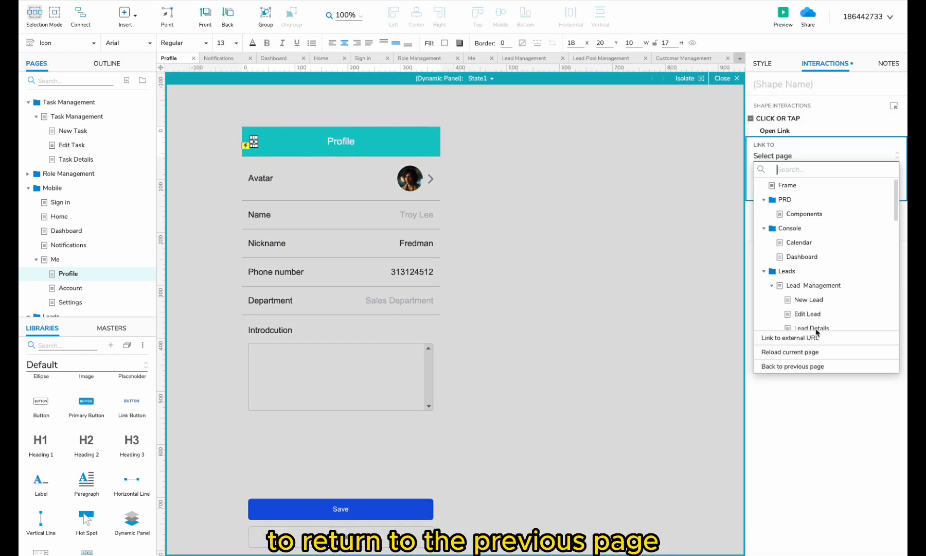
{"action": "left_click", "coordinate": [799, 366]}
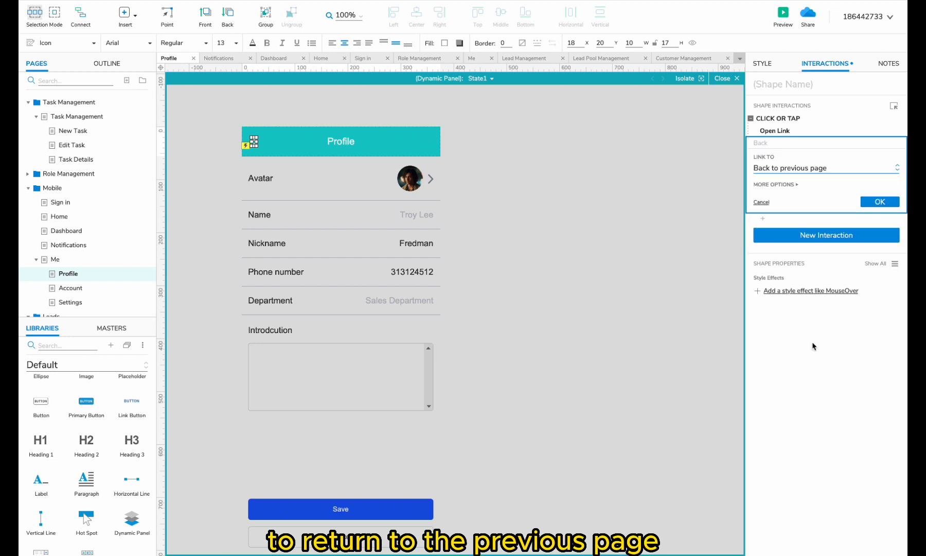
{"action": "left_click", "coordinate": [880, 204]}
{"action": "key", "text": "Escape"}
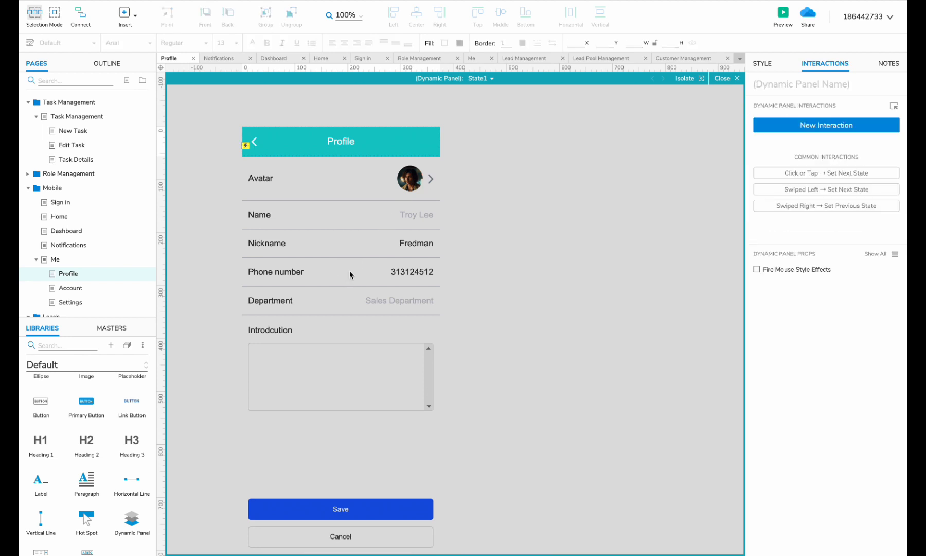
{"action": "key", "text": "Escape"}
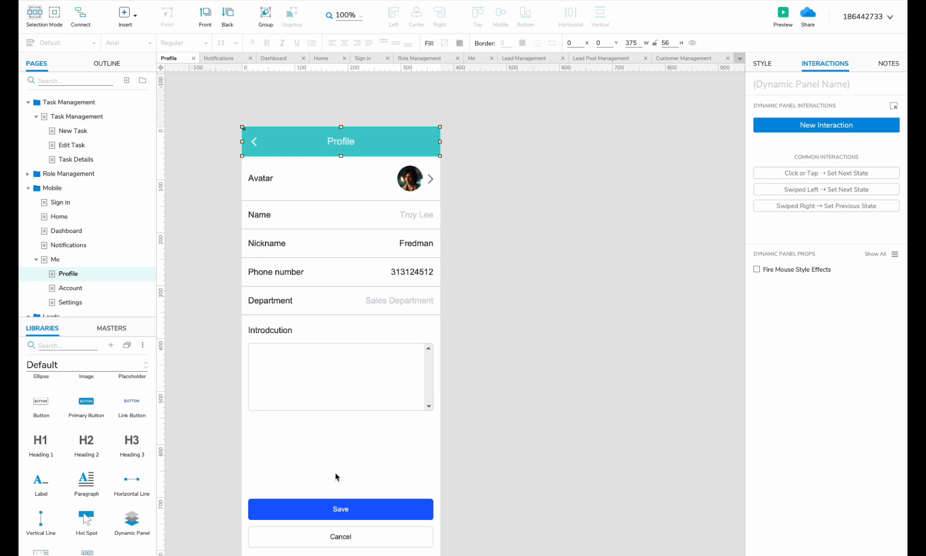
- Give the Profile page's Save and Cancel buttons a Click or Tap interaction that goes back to the previous page
{"action": "left_click", "coordinate": [340, 502]}
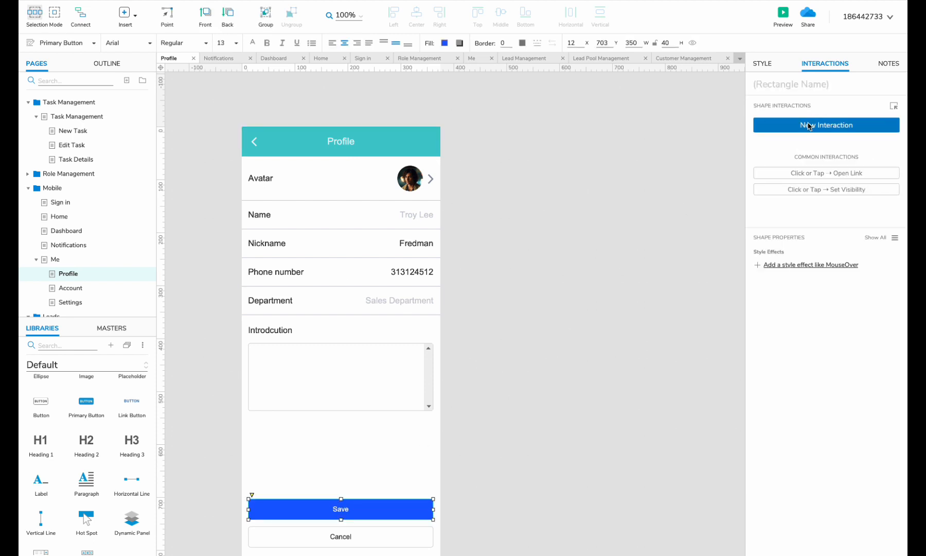
{"action": "left_click", "coordinate": [809, 126]}
{"action": "left_click", "coordinate": [793, 146]}
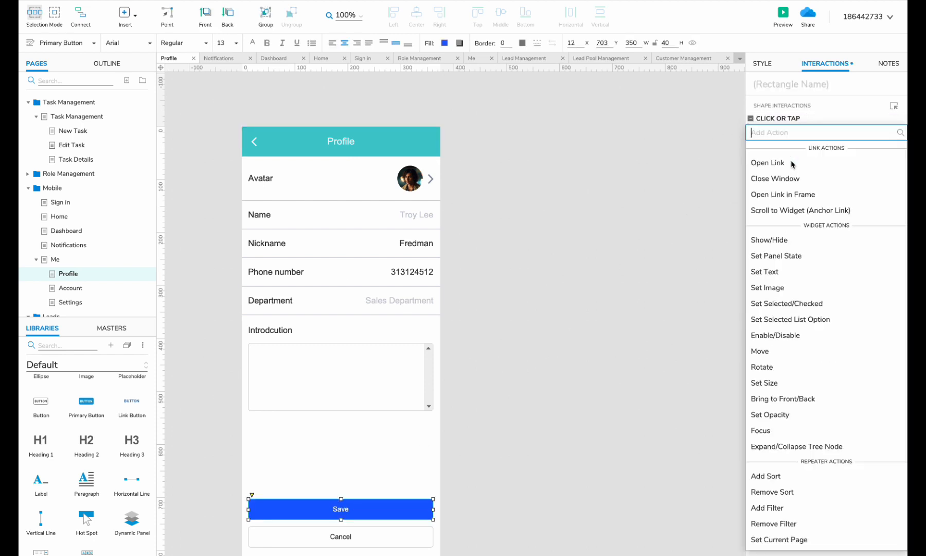
{"action": "left_click", "coordinate": [785, 164]}
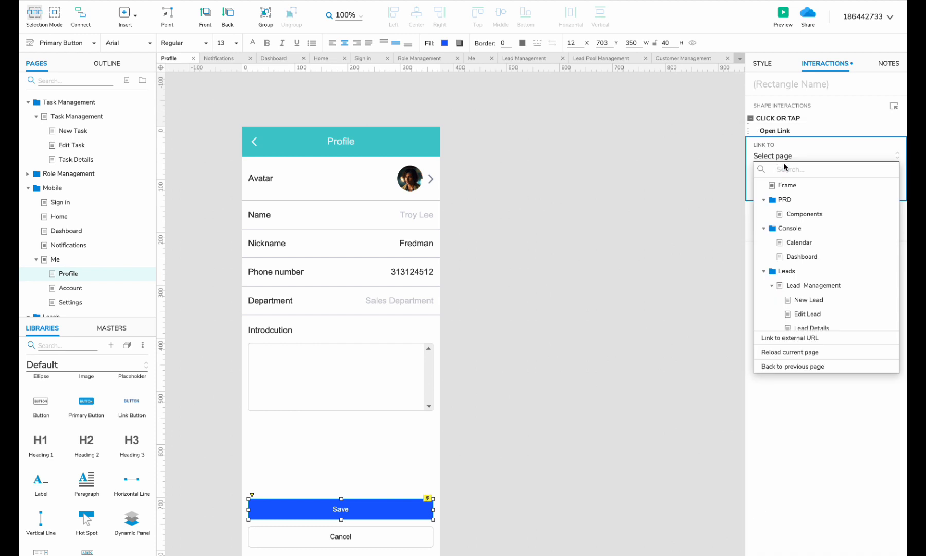
{"action": "left_click", "coordinate": [797, 366]}
{"action": "left_click", "coordinate": [879, 202]}
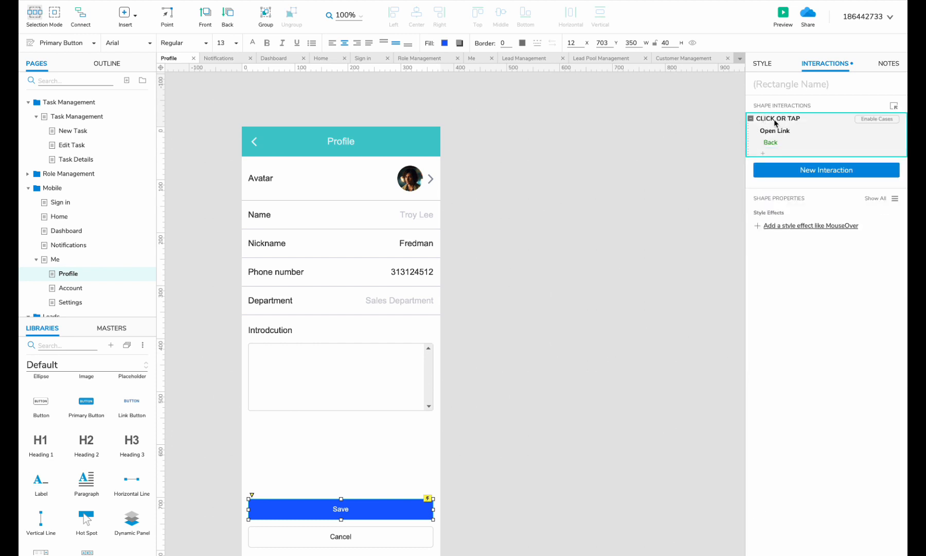
{"action": "left_click", "coordinate": [345, 538]}
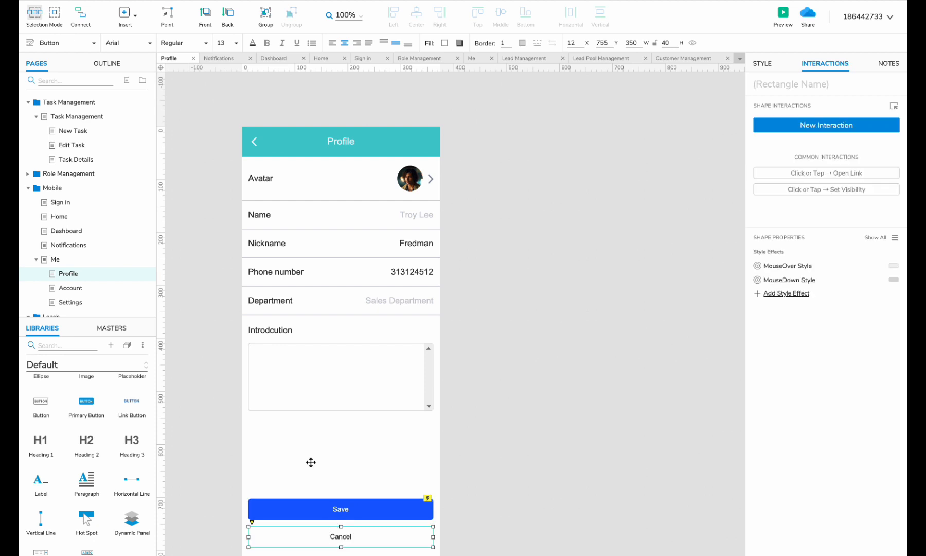
- Apply the same back-to-previous-page interaction to the back arrow, Save and Cancel buttons on the mobile Account page
{"action": "left_click", "coordinate": [125, 288]}
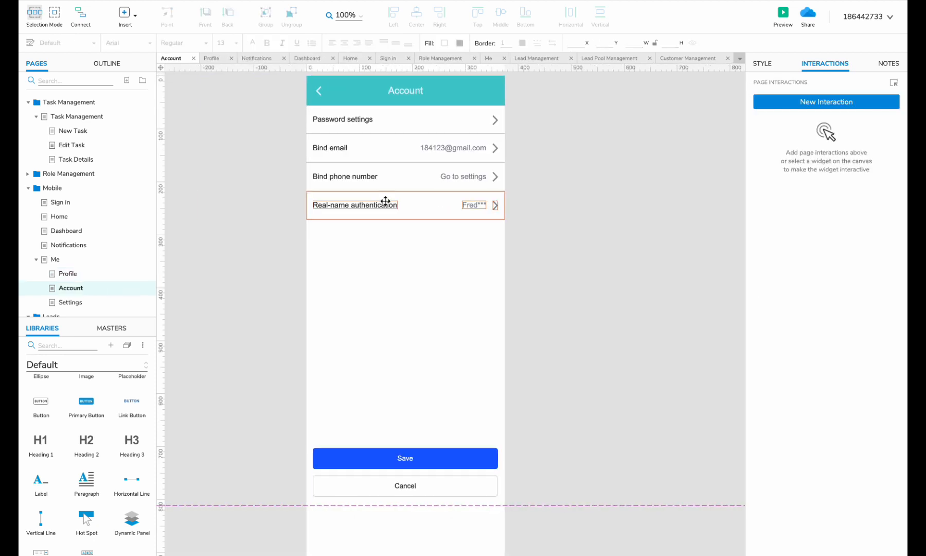
{"action": "double_click", "coordinate": [320, 91]}
{"action": "left_click", "coordinate": [404, 453]}
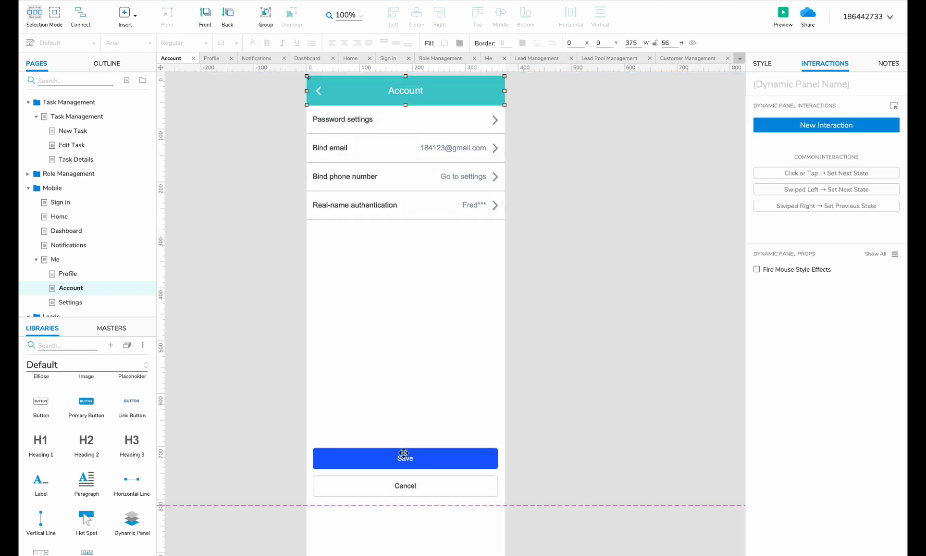
{"action": "left_click", "coordinate": [399, 485]}
- Reuse the back-to-previous-page interaction on the mobile Settings page's back arrow, Save and Cancel buttons
{"action": "left_click", "coordinate": [99, 303]}
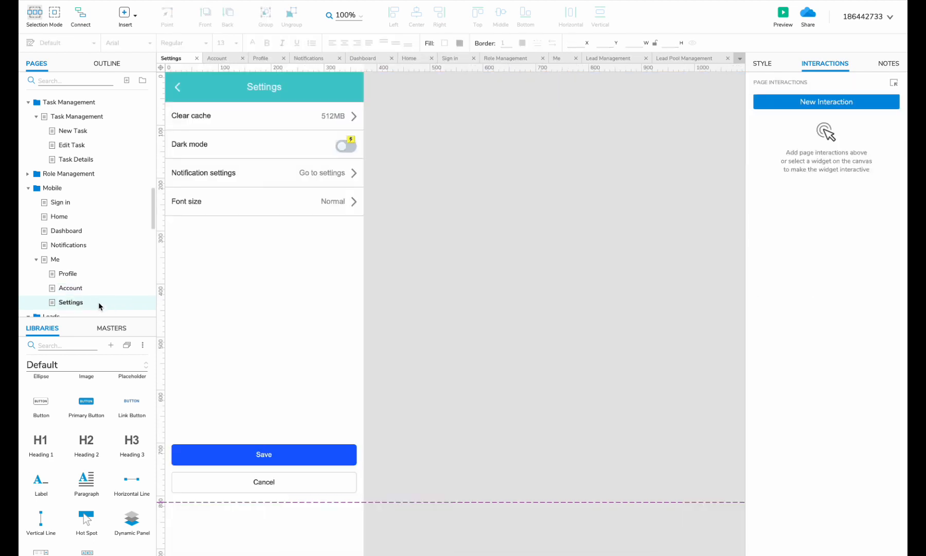
{"action": "double_click", "coordinate": [234, 106]}
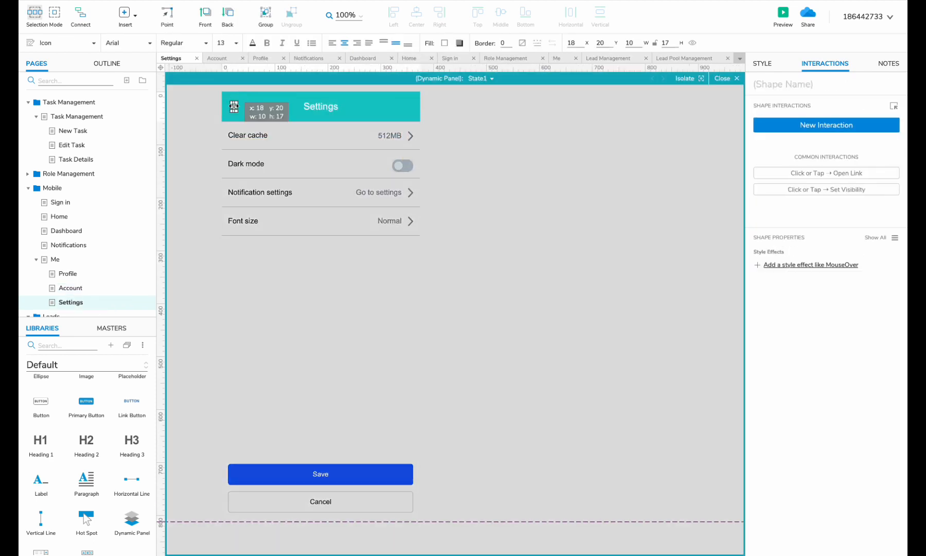
{"action": "key", "text": "ctrl+v"}
{"action": "key", "text": "Escape"}
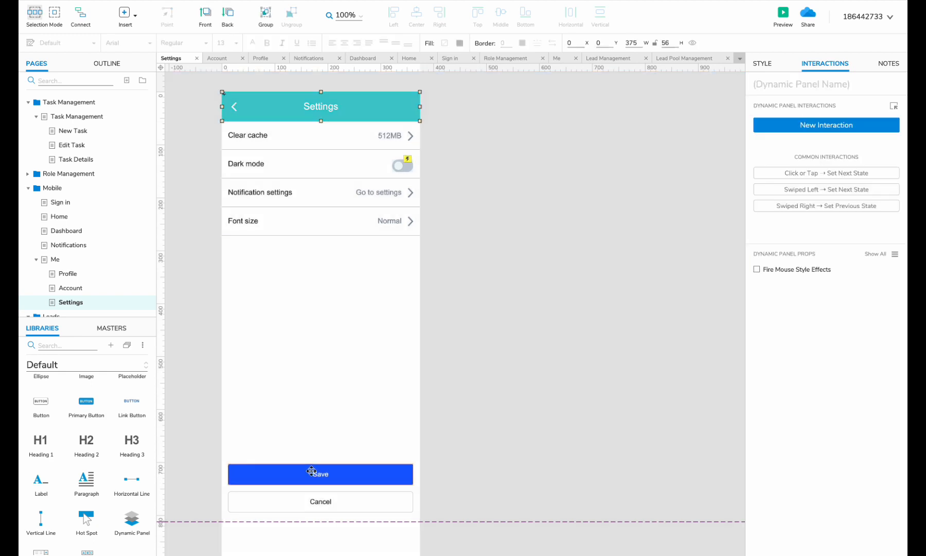
{"action": "key", "text": "ctrl+v"}
{"action": "left_click", "coordinate": [315, 499]}
{"action": "key", "text": "ctrl+v"}
- Make the back arrow in the mobile Lead Management page's header return to the previous page on click or tap
{"action": "scroll", "coordinate": [120, 242], "scroll_direction": "down", "scroll_amount": 3}
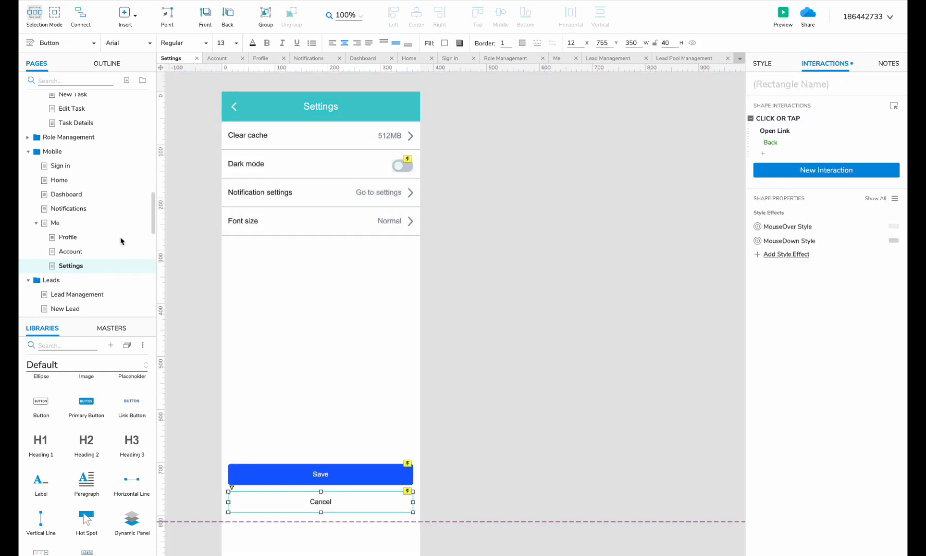
{"action": "left_click", "coordinate": [92, 266]}
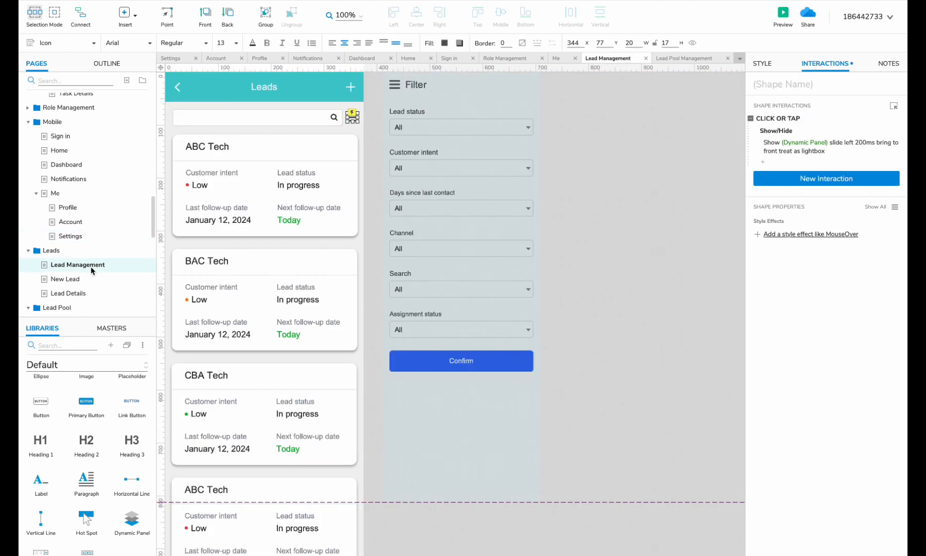
{"action": "left_click", "coordinate": [378, 251]}
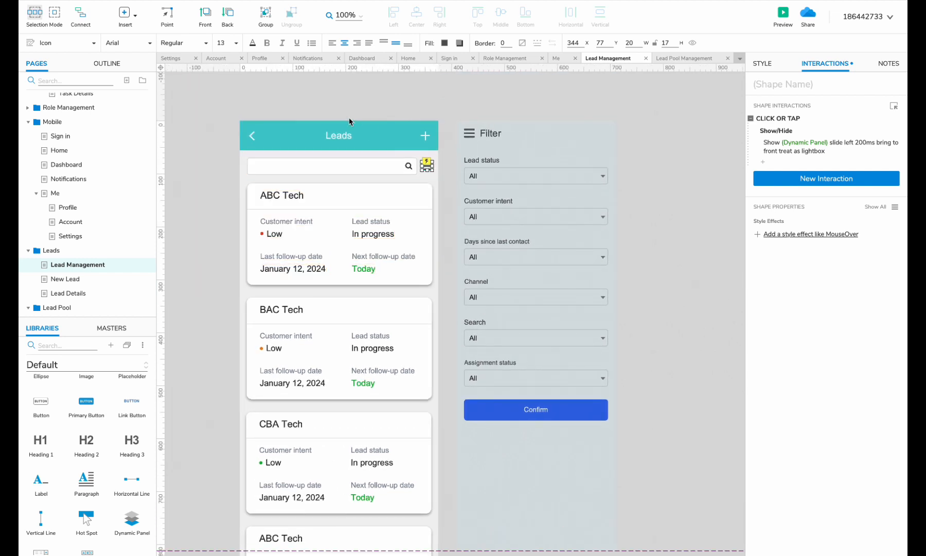
{"action": "left_click", "coordinate": [294, 137]}
{"action": "double_click", "coordinate": [251, 136]}
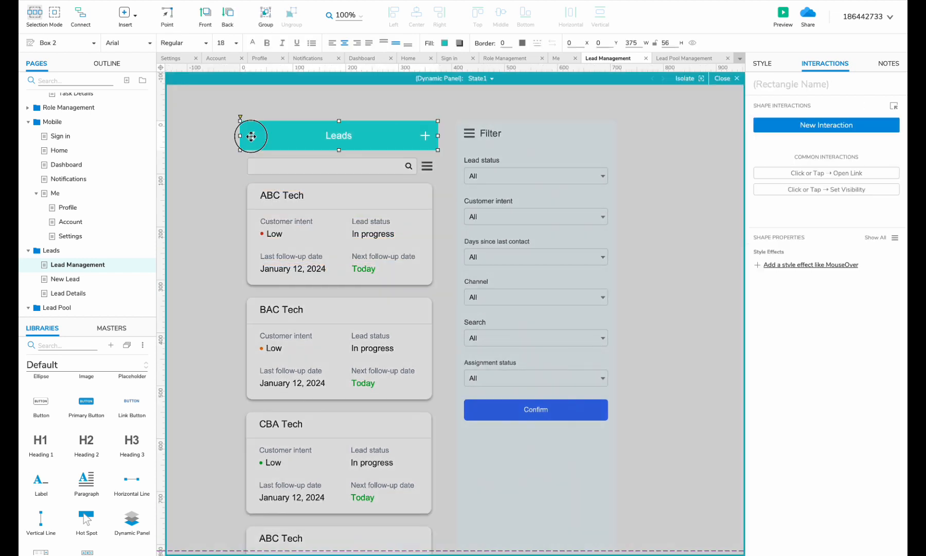
- Add a Click or Tap interaction to the Leads header's plus icon that opens the page for adding an entry, searching pages for "new"
{"action": "left_click", "coordinate": [767, 132]}
{"action": "left_click", "coordinate": [771, 155]}
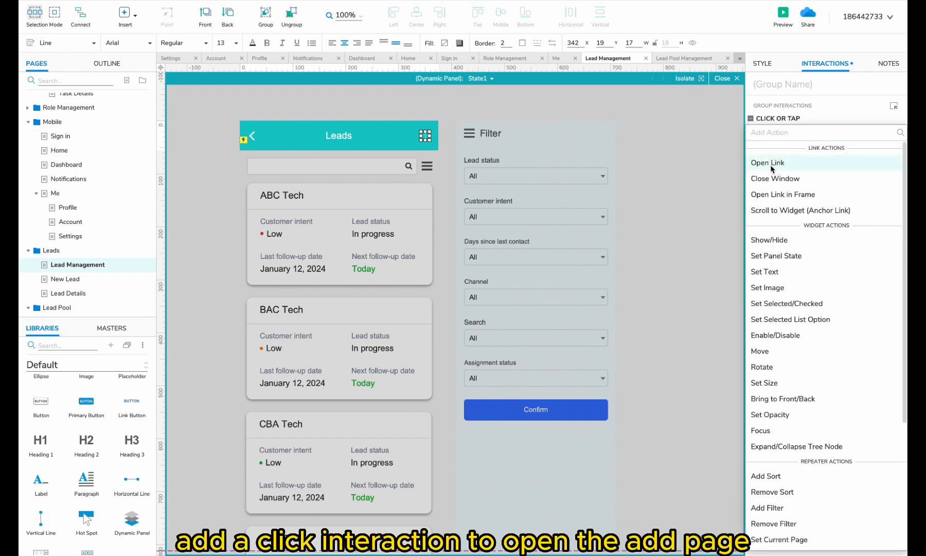
{"action": "left_click", "coordinate": [771, 164]}
{"action": "type", "text": "n"}
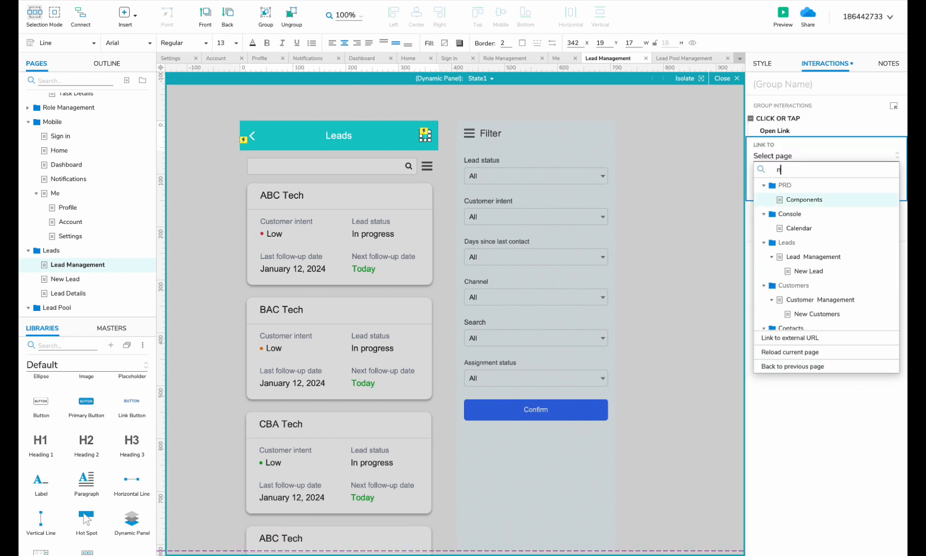
{"action": "type", "text": "ew"}
{"action": "scroll", "coordinate": [807, 263], "scroll_direction": "down", "scroll_amount": 5}
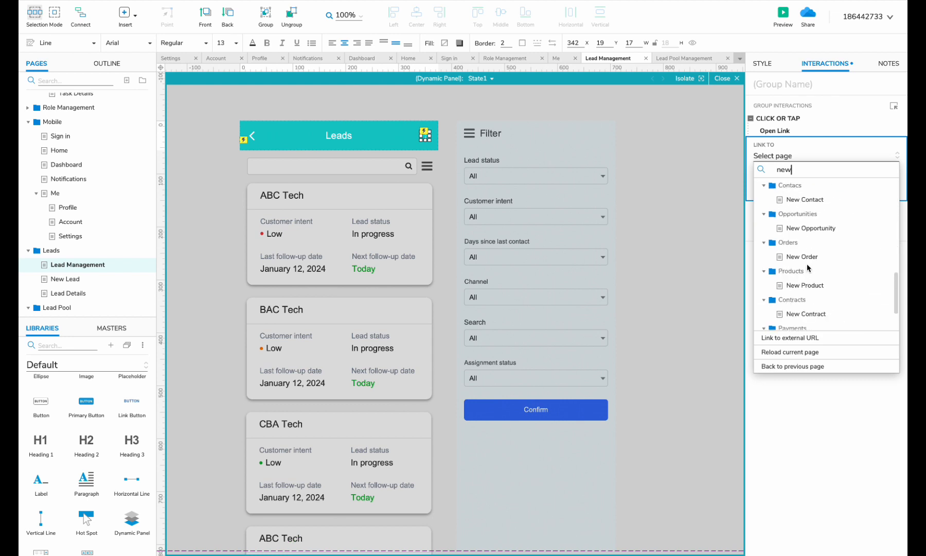
{"action": "left_click", "coordinate": [809, 231]}
{"action": "left_click", "coordinate": [879, 201]}
{"action": "key", "text": "Escape"}
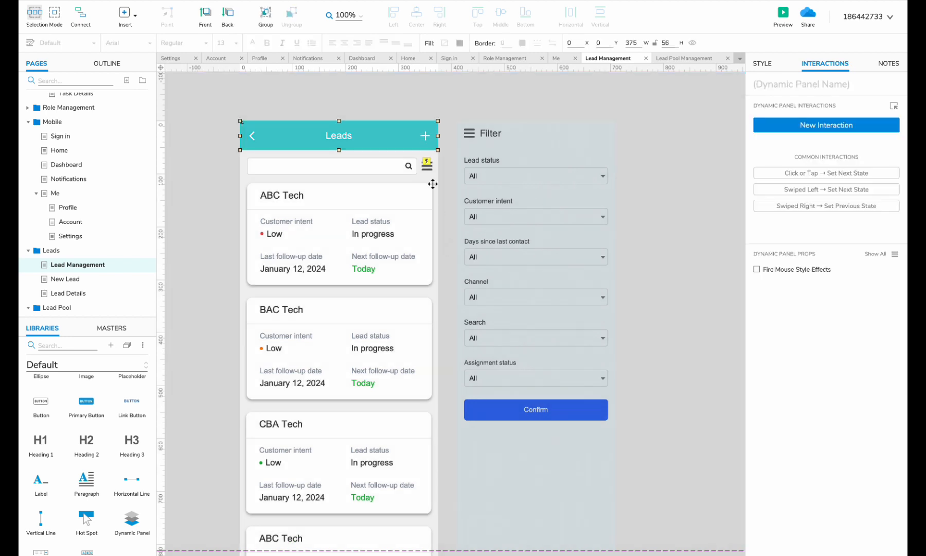
- Check the Confirm button inside the Lead Management page's Filter panel
{"action": "double_click", "coordinate": [529, 237]}
{"action": "left_click", "coordinate": [531, 408]}
{"action": "key", "text": "Escape"}
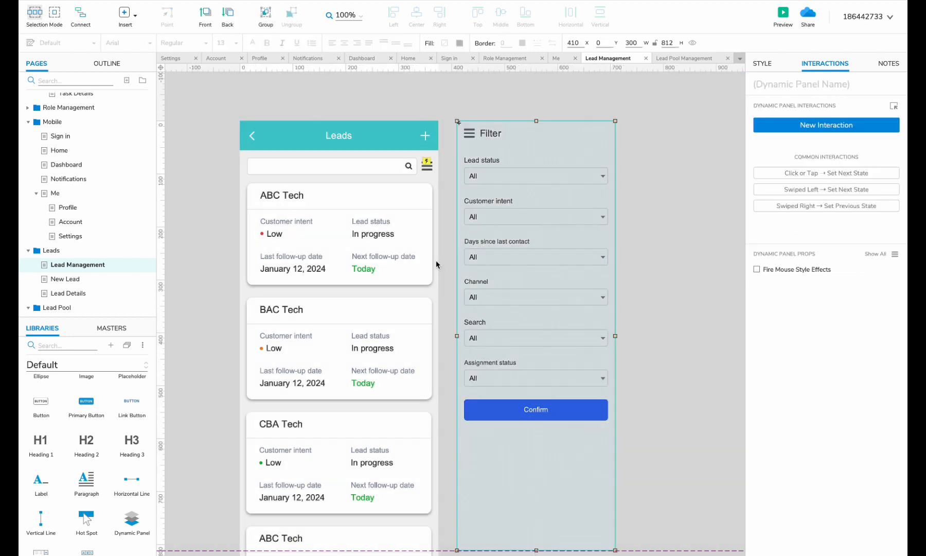
- Place a hot spot about 100 wide and 59 high directly below the last lead card as bottom spacing
{"action": "scroll", "coordinate": [436, 260], "scroll_direction": "down", "scroll_amount": 5}
{"action": "scroll", "coordinate": [435, 261], "scroll_direction": "down", "scroll_amount": 4}
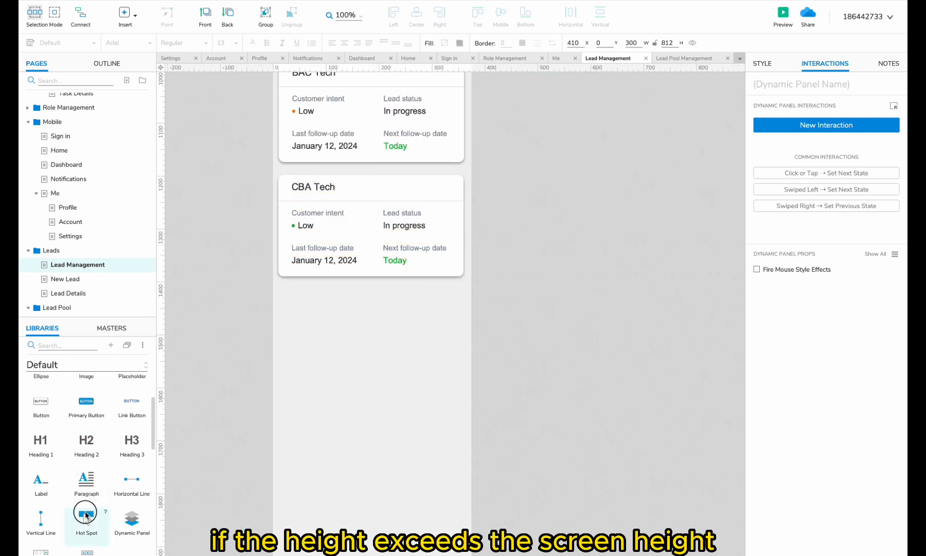
{"action": "left_click_drag", "start_coordinate": [86, 516], "coordinate": [342, 274]}
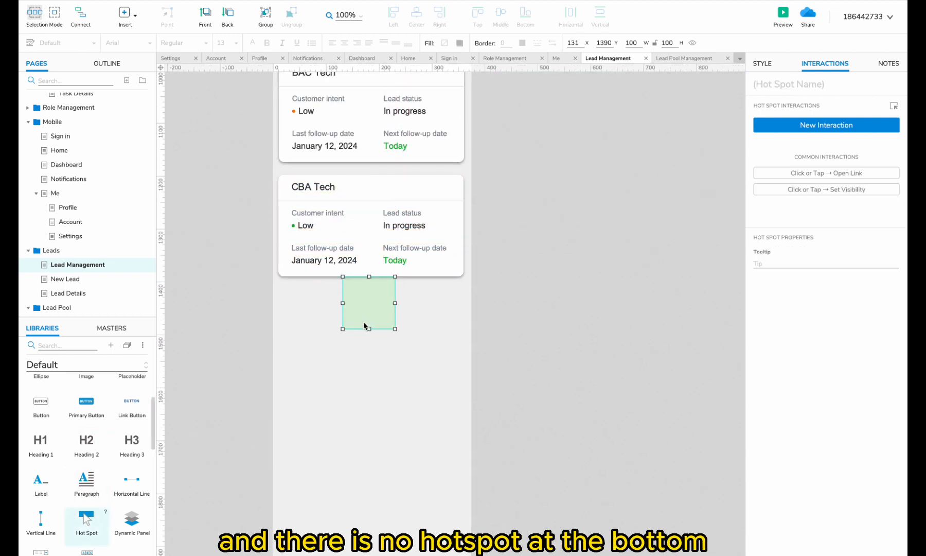
{"action": "left_click_drag", "start_coordinate": [369, 328], "coordinate": [369, 307]}
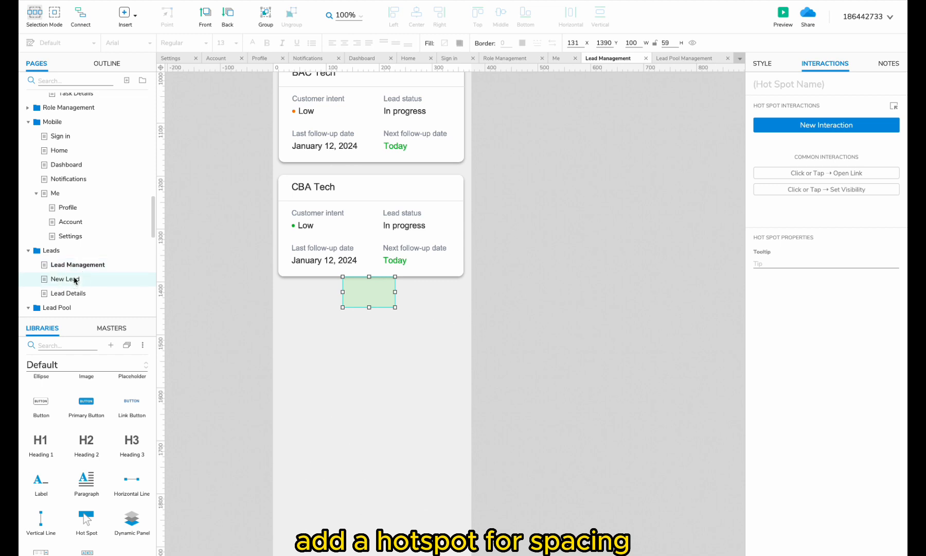
- Apply the back-to-previous-page interaction to the mobile New Lead page's back arrow and its Cancel and Confirm buttons
{"action": "left_click", "coordinate": [76, 280]}
{"action": "double_click", "coordinate": [315, 94]}
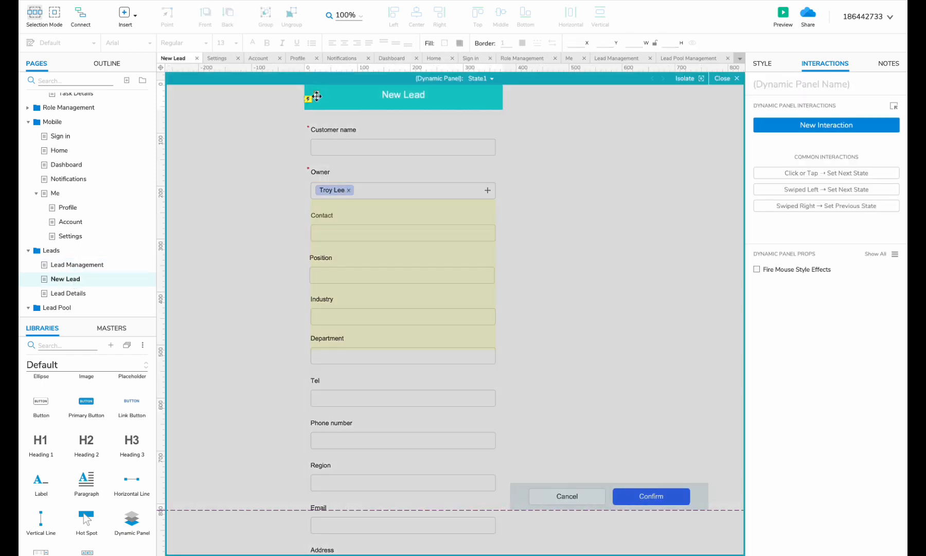
{"action": "double_click", "coordinate": [637, 500]}
{"action": "double_click", "coordinate": [637, 499]}
{"action": "double_click", "coordinate": [554, 423]}
{"action": "scroll", "coordinate": [555, 423], "scroll_direction": "down", "scroll_amount": 6}
{"action": "scroll", "coordinate": [554, 423], "scroll_direction": "up", "scroll_amount": 6}
- On the mobile Lead Details page, make the Edit action in the bottom bar open the New Lead page on click or tap
{"action": "left_click", "coordinate": [114, 293]}
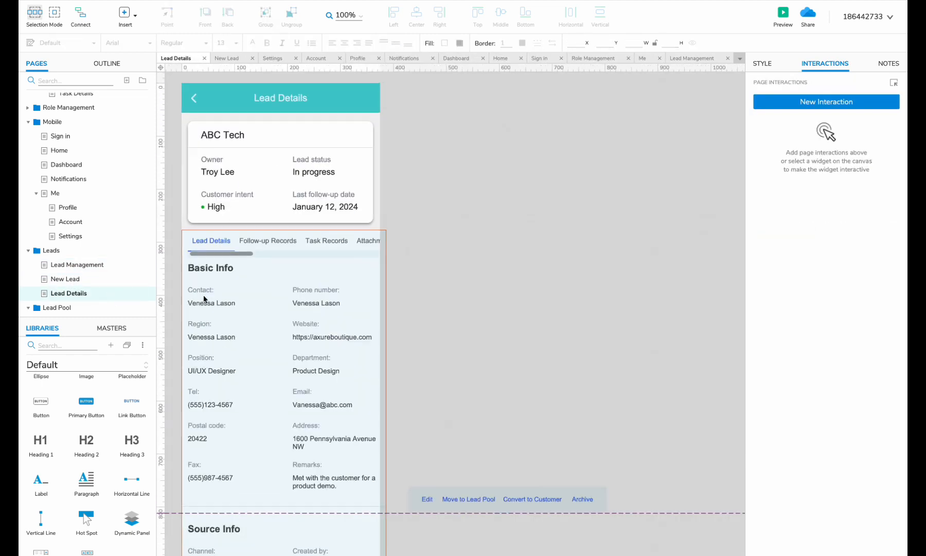
{"action": "double_click", "coordinate": [300, 244]}
{"action": "scroll", "coordinate": [322, 343], "scroll_direction": "down", "scroll_amount": 4}
{"action": "double_click", "coordinate": [323, 343]}
{"action": "scroll", "coordinate": [322, 343], "scroll_direction": "right", "scroll_amount": 3}
{"action": "scroll", "coordinate": [322, 343], "scroll_direction": "up", "scroll_amount": 1}
{"action": "double_click", "coordinate": [454, 417]}
{"action": "left_click", "coordinate": [454, 418]}
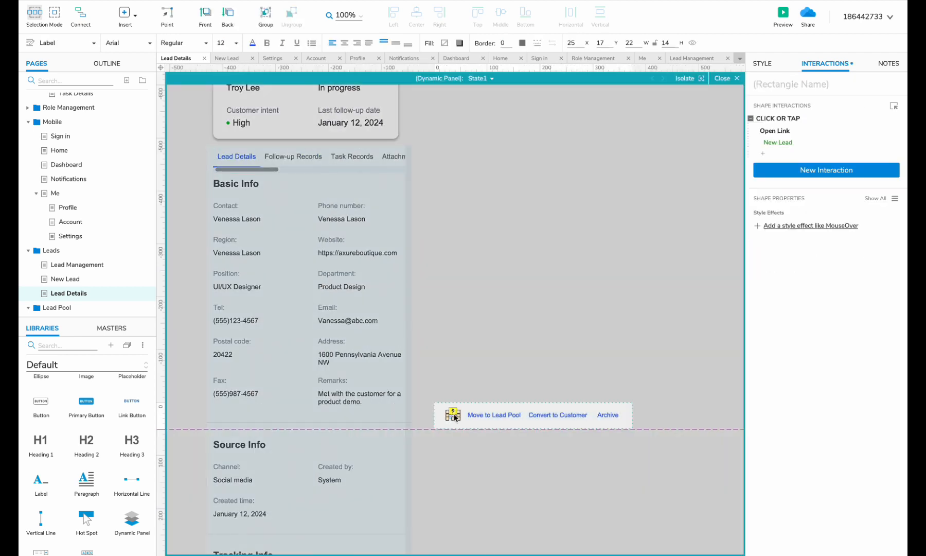
{"action": "double_click", "coordinate": [475, 382]}
- Apply the back-to-previous-page interaction to the back arrow in the mobile Lead Pool Management page's header
{"action": "scroll", "coordinate": [144, 282], "scroll_direction": "down", "scroll_amount": 2}
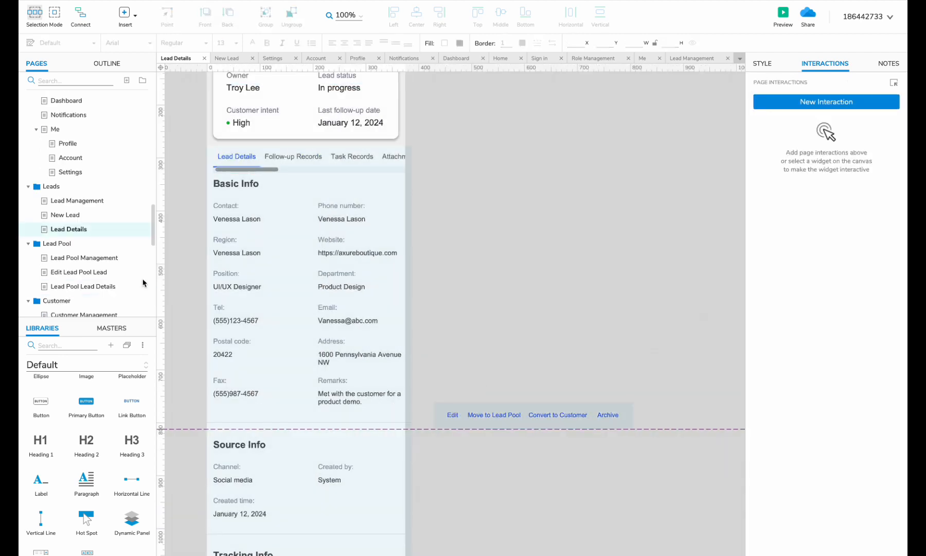
{"action": "left_click", "coordinate": [122, 258]}
{"action": "scroll", "coordinate": [307, 94], "scroll_direction": "left", "scroll_amount": 3}
{"action": "double_click", "coordinate": [308, 94]}
{"action": "scroll", "coordinate": [235, 287], "scroll_direction": "down", "scroll_amount": 6}
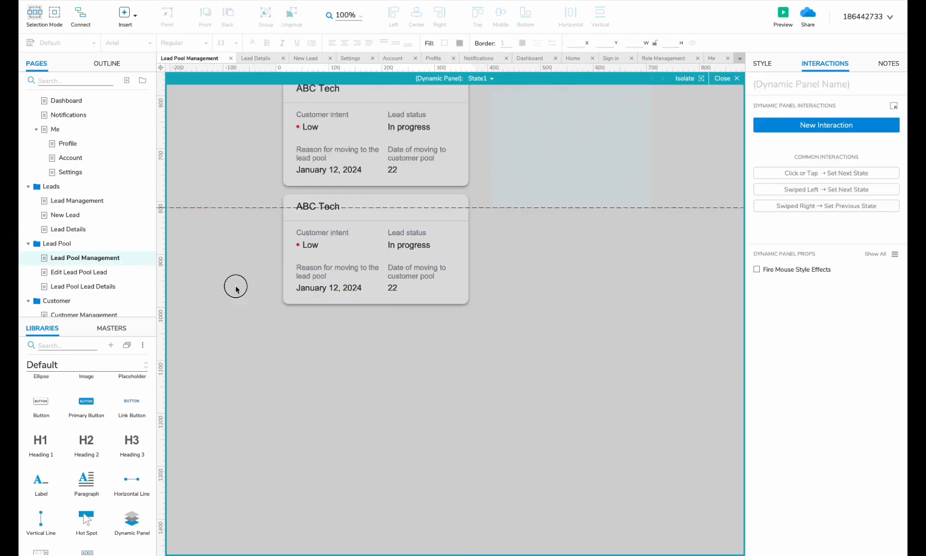
{"action": "double_click", "coordinate": [236, 288]}
- Add a hot spot below the last card on the Lead Pool Management page for bottom spacing and check the Filter panel
{"action": "left_click_drag", "start_coordinate": [87, 521], "coordinate": [374, 331]}
{"action": "scroll", "coordinate": [373, 375], "scroll_direction": "up", "scroll_amount": 6}
{"action": "double_click", "coordinate": [500, 275]}
- Apply the back-to-previous-page interaction to the back arrow in the mobile Edit Lead Pool Lead page's header
{"action": "left_click", "coordinate": [95, 273]}
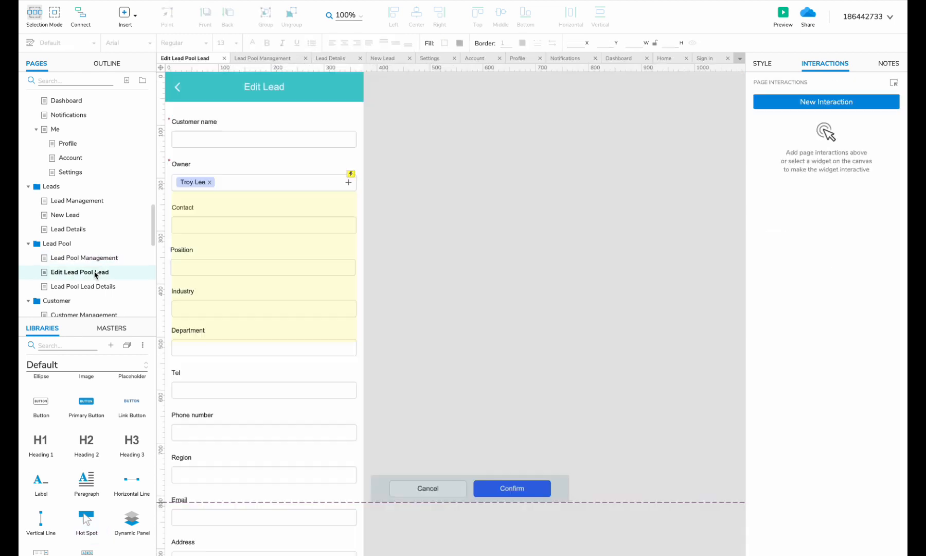
{"action": "scroll", "coordinate": [334, 98], "scroll_direction": "left", "scroll_amount": 3}
{"action": "double_click", "coordinate": [343, 91]}
{"action": "double_click", "coordinate": [288, 247]}
{"action": "scroll", "coordinate": [288, 258], "scroll_direction": "down", "scroll_amount": 7}
- Apply the back-to-previous-page interaction to the Lead Pool Lead Details page's back arrow and check its bottom action bar
{"action": "left_click", "coordinate": [82, 287]}
{"action": "scroll", "coordinate": [296, 146], "scroll_direction": "left", "scroll_amount": 3}
{"action": "double_click", "coordinate": [295, 142]}
{"action": "double_click", "coordinate": [386, 390]}
{"action": "scroll", "coordinate": [386, 391], "scroll_direction": "down", "scroll_amount": 5}
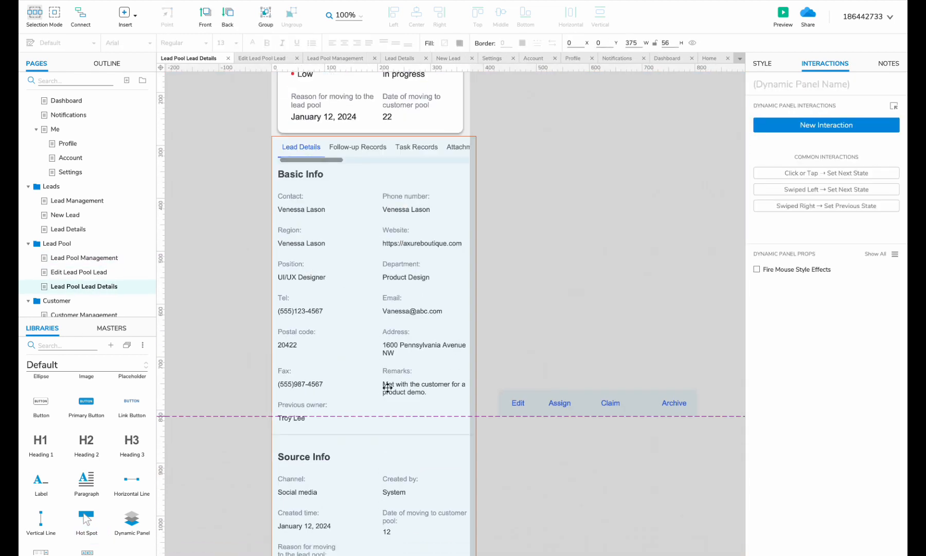
{"action": "left_click_drag", "start_coordinate": [494, 343], "coordinate": [495, 345]}
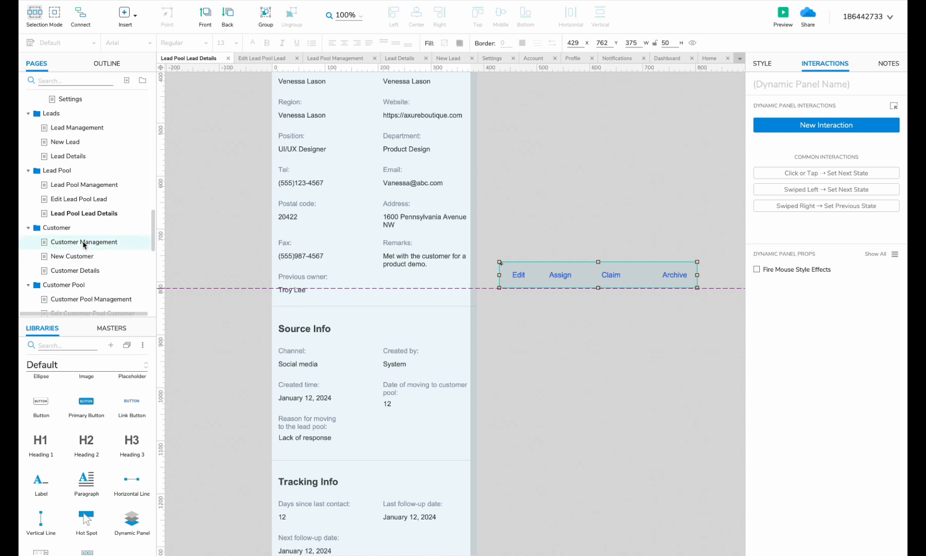
- On the mobile Customer Management page, make the header's add icon open the New Customer page on click or tap
{"action": "left_click", "coordinate": [84, 244]}
{"action": "double_click", "coordinate": [437, 92]}
{"action": "left_click", "coordinate": [792, 126]}
{"action": "left_click", "coordinate": [779, 155]}
{"action": "left_click", "coordinate": [778, 168]}
{"action": "type", "text": "ne"}
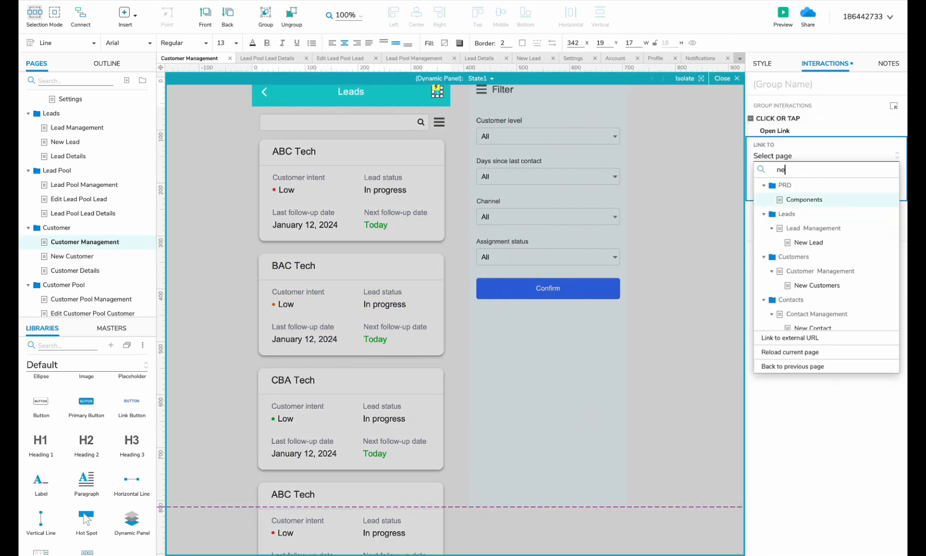
{"action": "type", "text": "w"}
{"action": "scroll", "coordinate": [855, 243], "scroll_direction": "down", "scroll_amount": 5}
{"action": "left_click", "coordinate": [859, 216]}
{"action": "scroll", "coordinate": [348, 148], "scroll_direction": "left", "scroll_amount": 2}
{"action": "scroll", "coordinate": [348, 148], "scroll_direction": "up", "scroll_amount": 1}
{"action": "left_click", "coordinate": [348, 148]}
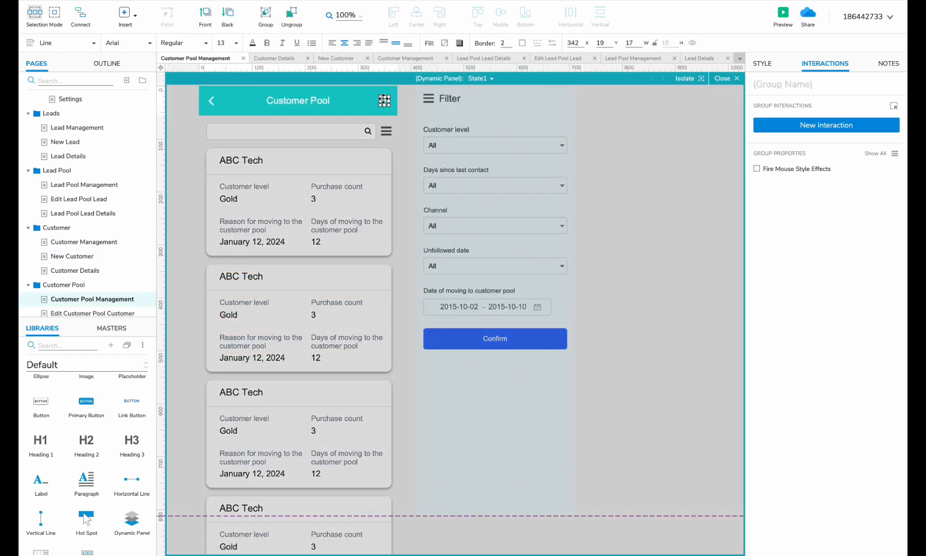
{"action": "left_click", "coordinate": [826, 125]}
{"action": "left_click", "coordinate": [776, 147]}
{"action": "left_click", "coordinate": [777, 162]}
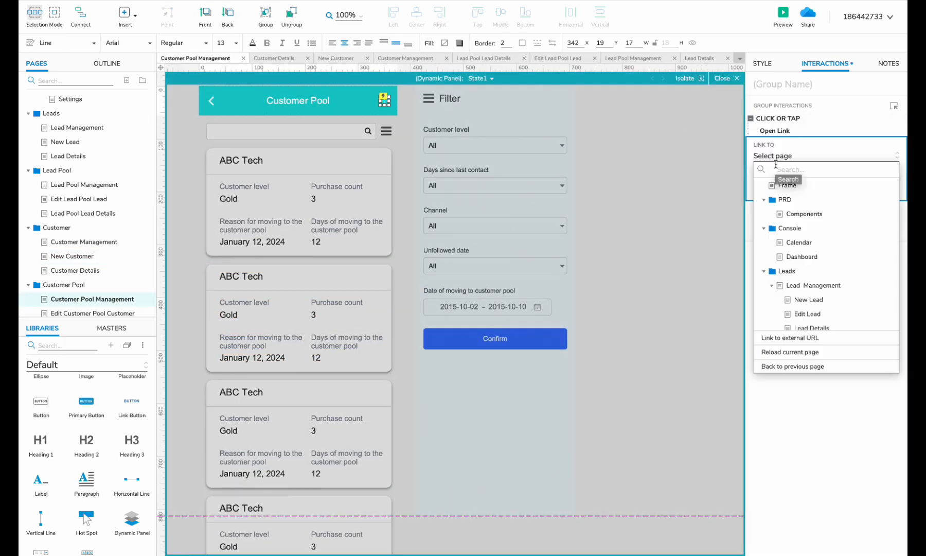
{"action": "type", "text": "new"}
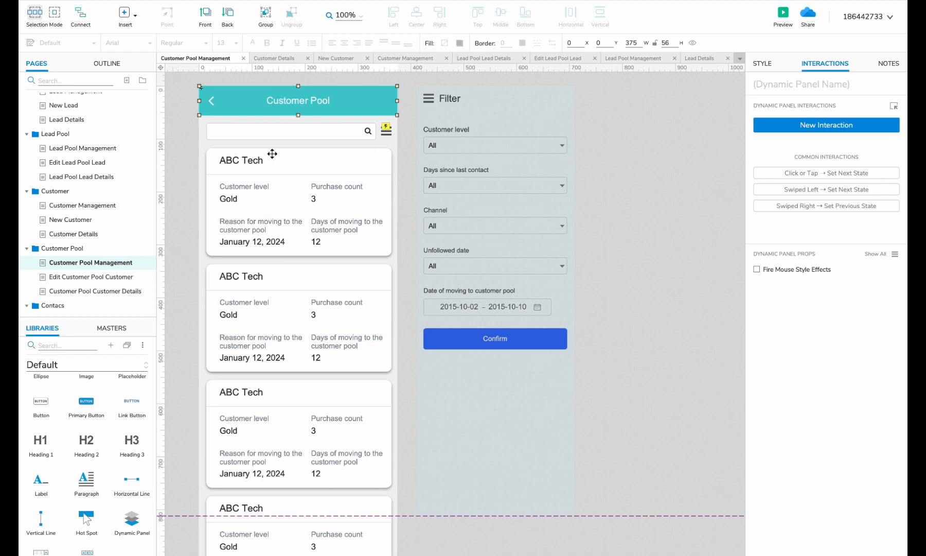
- Add a hot spot of 100 by 43 below the last card on the Customer Pool Management page and check the header
{"action": "scroll", "coordinate": [273, 154], "scroll_direction": "down", "scroll_amount": 10}
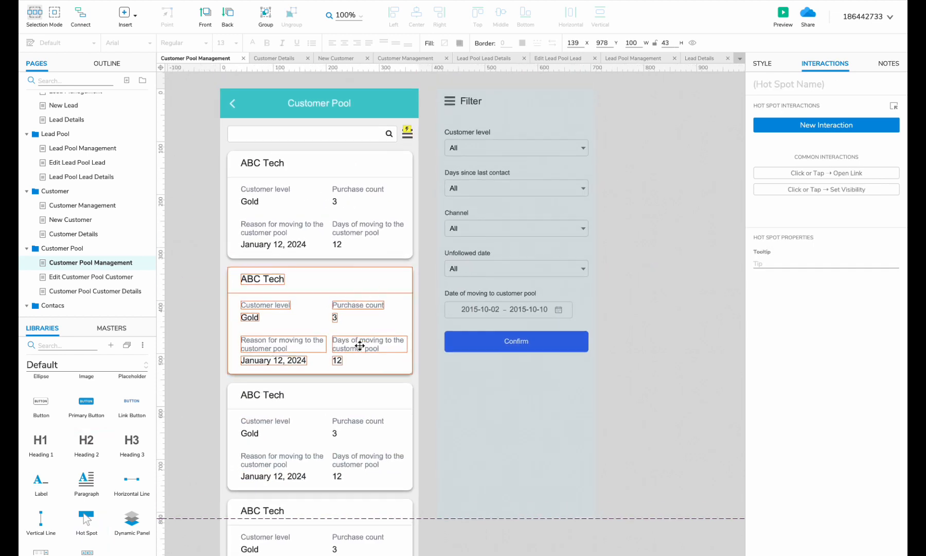
{"action": "left_click", "coordinate": [230, 112]}
{"action": "key", "text": "Escape"}
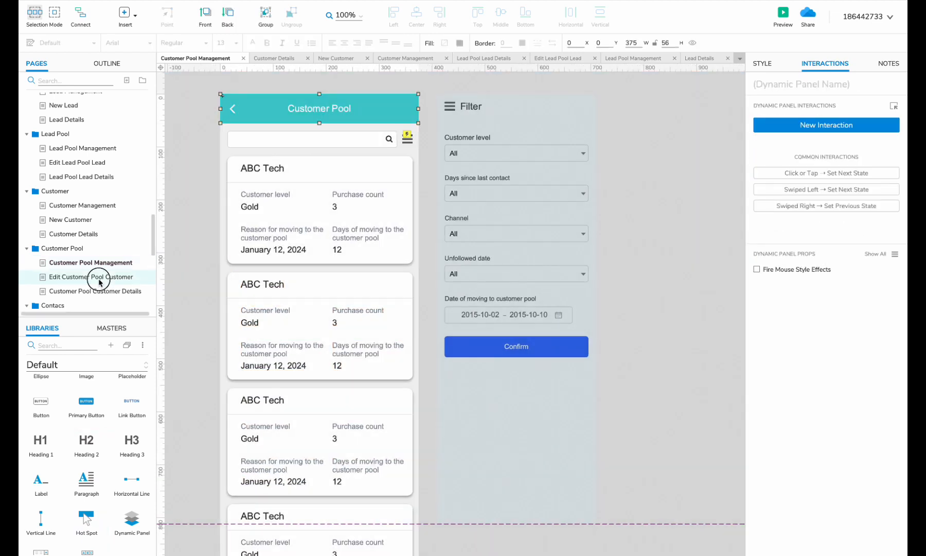
- Apply the back-to-previous-page interaction to the back arrows on the Edit Customer Pool Customer and Customer Pool Customer Details pages
{"action": "left_click", "coordinate": [68, 276]}
{"action": "scroll", "coordinate": [428, 201], "scroll_direction": "down", "scroll_amount": 5}
{"action": "left_click", "coordinate": [79, 294]}
{"action": "double_click", "coordinate": [227, 143]}
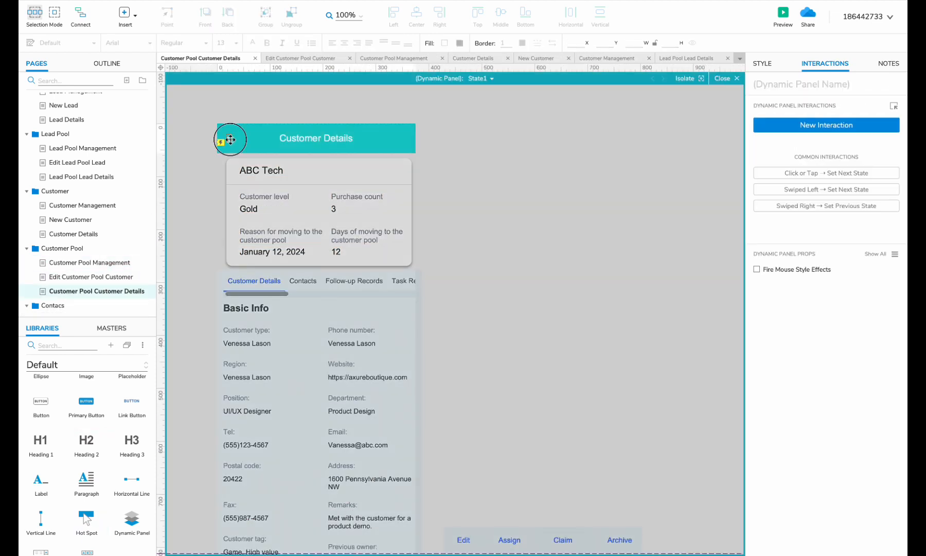
{"action": "key", "text": "Escape"}
- Extend the details area below Tracking Info on the Customer Pool Customer Details page and check the bottom action bar
{"action": "scroll", "coordinate": [361, 300], "scroll_direction": "down", "scroll_amount": 7}
{"action": "double_click", "coordinate": [362, 300]}
{"action": "left_click", "coordinate": [342, 427]}
{"action": "left_click_drag", "start_coordinate": [341, 439], "coordinate": [342, 466]}
{"action": "double_click", "coordinate": [507, 204]}
{"action": "key", "text": "Escape"}
{"action": "scroll", "coordinate": [79, 206], "scroll_direction": "down", "scroll_amount": 5}
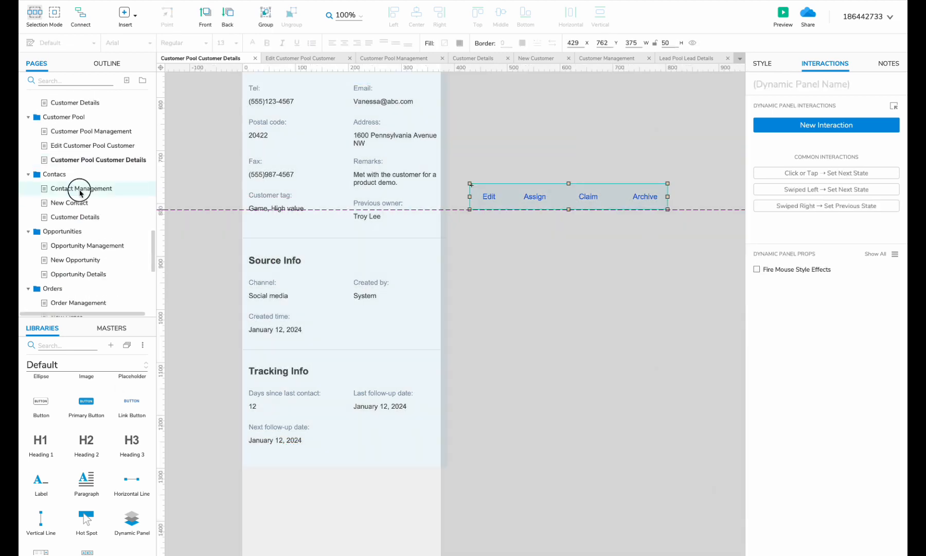
- On the mobile Contact Management page, make the header's back arrow return to the previous page on click or tap
{"action": "left_click", "coordinate": [79, 190]}
{"action": "double_click", "coordinate": [253, 144]}
{"action": "left_click", "coordinate": [252, 145]}
{"action": "left_click", "coordinate": [807, 126]}
{"action": "left_click", "coordinate": [889, 156]}
{"action": "left_click", "coordinate": [674, 149]}
- Make the Contacts header's add icon open the New Contact page, and add a 100 by 68 hot spot below the last contact card
{"action": "left_click", "coordinate": [426, 143]}
{"action": "left_click", "coordinate": [827, 125]}
{"action": "left_click", "coordinate": [780, 151]}
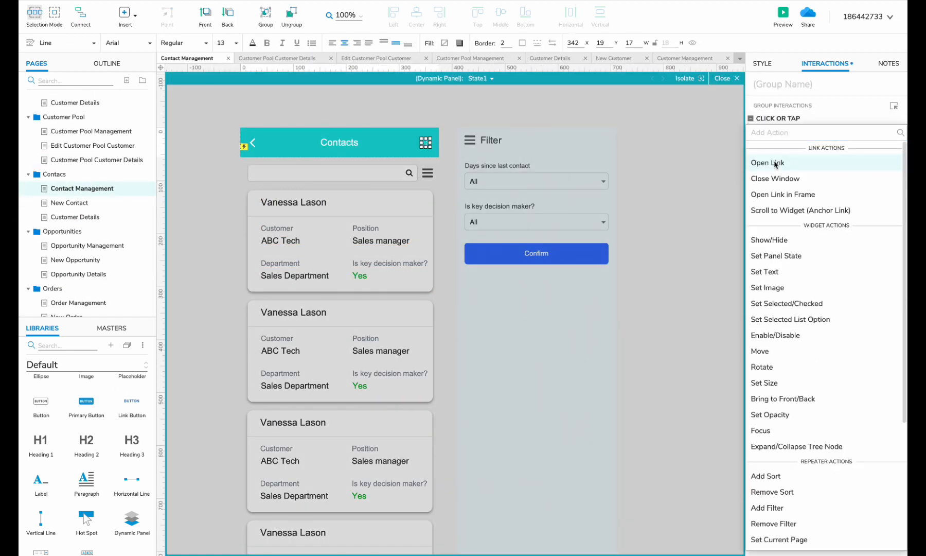
{"action": "left_click", "coordinate": [775, 163]}
{"action": "type", "text": "new"}
{"action": "scroll", "coordinate": [804, 269], "scroll_direction": "down", "scroll_amount": 7}
{"action": "scroll", "coordinate": [818, 286], "scroll_direction": "up", "scroll_amount": 1}
{"action": "left_click", "coordinate": [819, 288]}
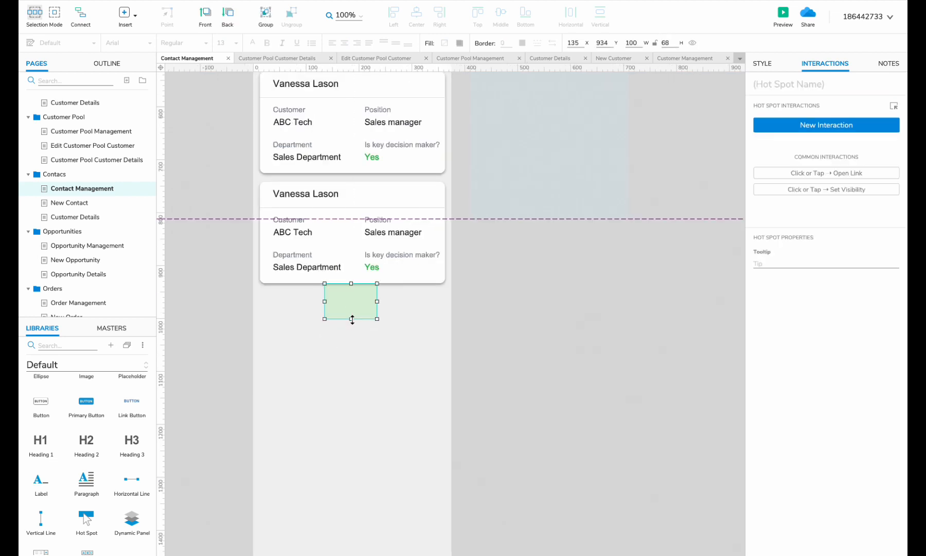
{"action": "scroll", "coordinate": [360, 308], "scroll_direction": "up", "scroll_amount": 6}
- Apply the back-to-previous-page interaction to the New Contact page's back arrow and check the tab row on the contacts' Customer Details page
{"action": "left_click", "coordinate": [69, 202]}
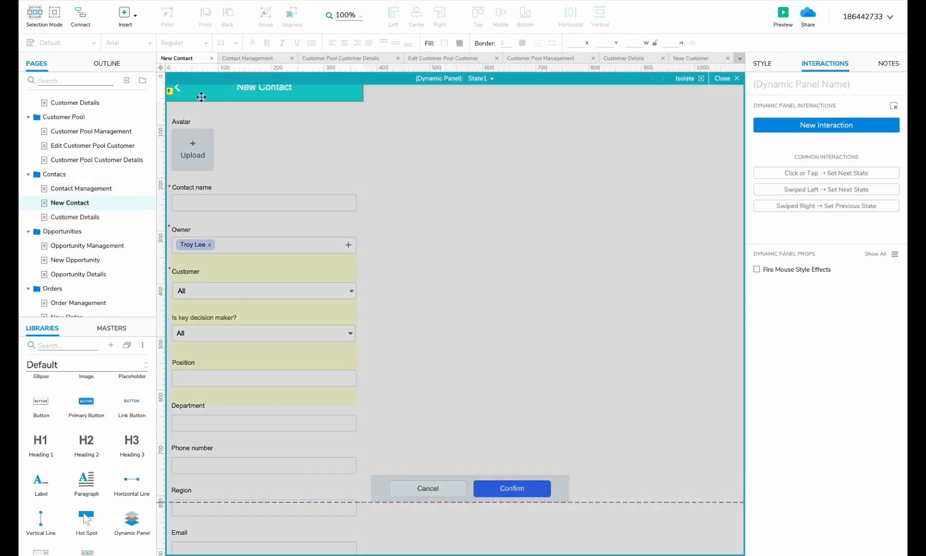
{"action": "scroll", "coordinate": [160, 206], "scroll_direction": "down", "scroll_amount": 7}
{"action": "left_click", "coordinate": [77, 216]}
{"action": "scroll", "coordinate": [251, 216], "scroll_direction": "down", "scroll_amount": 2}
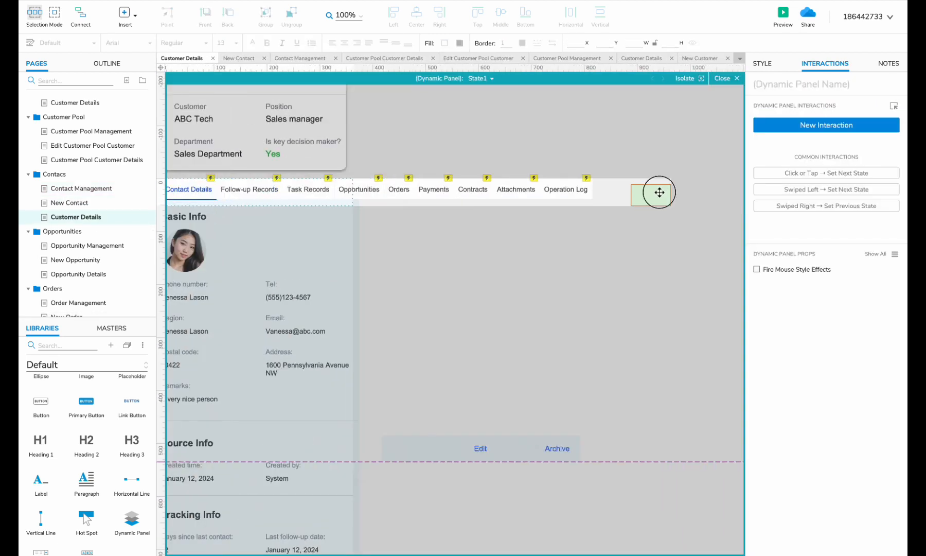
{"action": "scroll", "coordinate": [509, 327], "scroll_direction": "down", "scroll_amount": 5}
- On the Opportunity Management page, make the header's back arrow return to the previous page and the add icon open the New Opportunity page
{"action": "left_click", "coordinate": [67, 246]}
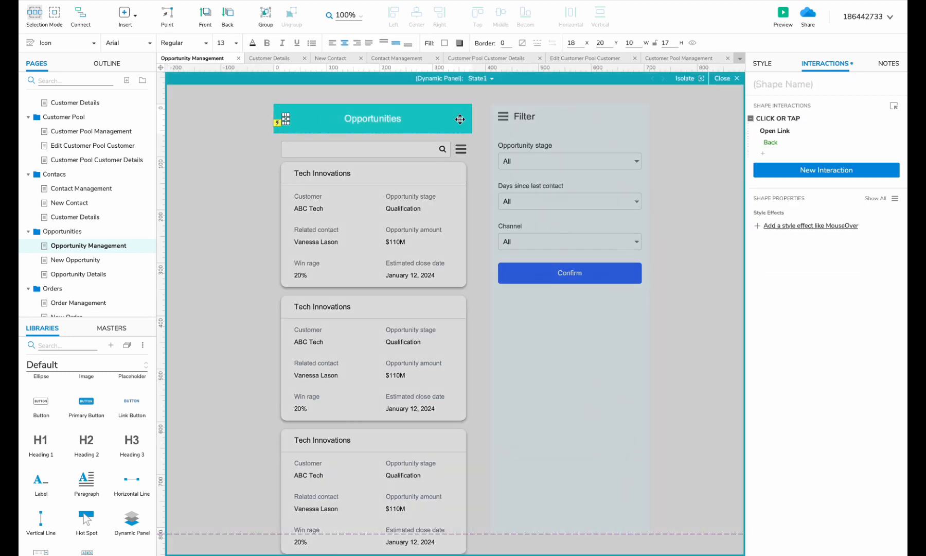
{"action": "left_click", "coordinate": [774, 130]}
{"action": "left_click", "coordinate": [824, 156]}
{"action": "type", "text": "new"}
{"action": "left_click", "coordinate": [519, 224]}
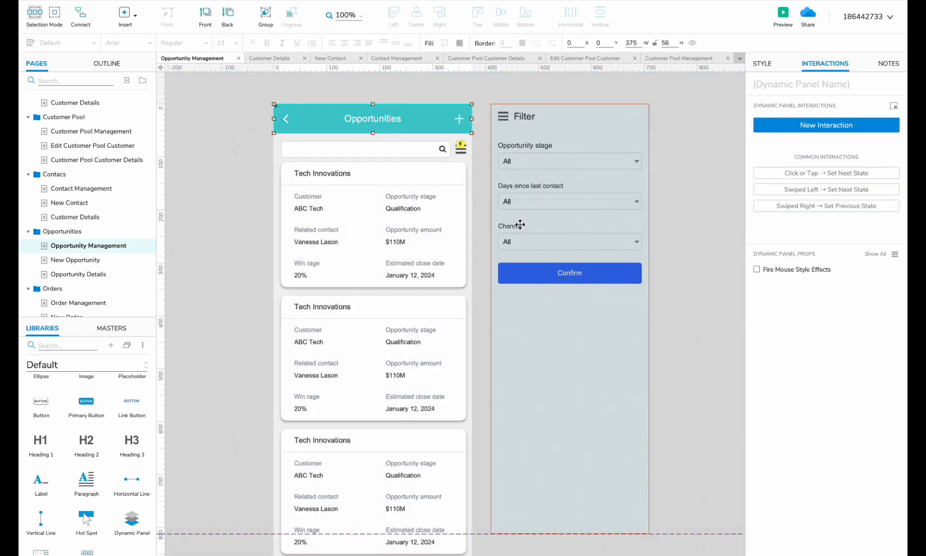
{"action": "scroll", "coordinate": [512, 222], "scroll_direction": "down", "scroll_amount": 3}
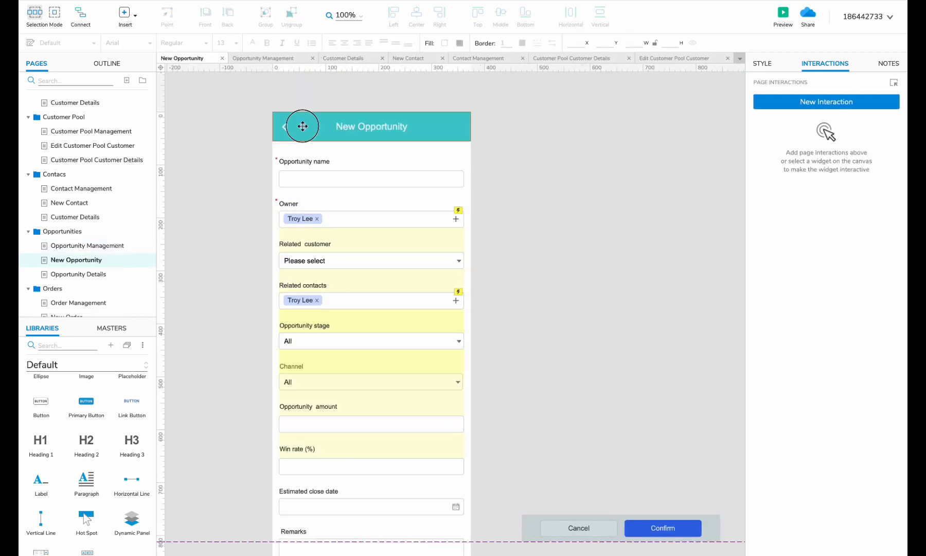
- Apply the back-to-previous-page interaction to the back arrows on the New Opportunity and Opportunity Details pages
{"action": "scroll", "coordinate": [507, 225], "scroll_direction": "down", "scroll_amount": 5}
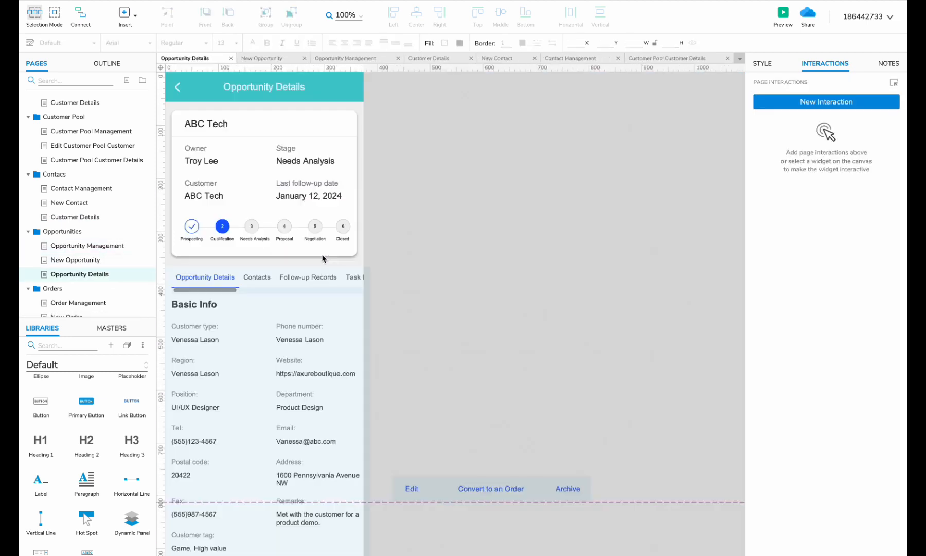
{"action": "scroll", "coordinate": [374, 320], "scroll_direction": "down", "scroll_amount": 5}
{"action": "scroll", "coordinate": [437, 302], "scroll_direction": "up", "scroll_amount": 3}
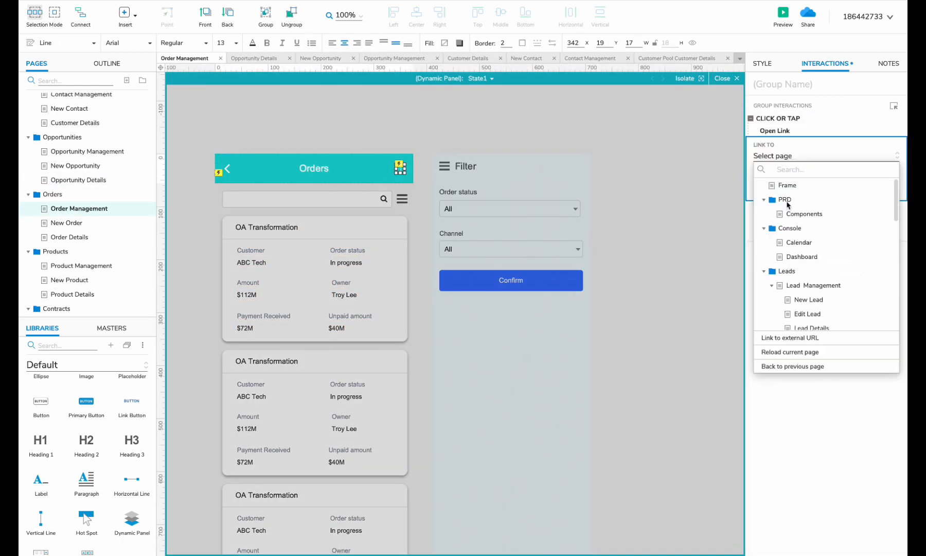
- Make the add icon in the Orders header open the New Order page, and apply the back interaction to the New Order page's back arrow
{"action": "scroll", "coordinate": [811, 289], "scroll_direction": "down", "scroll_amount": 3}
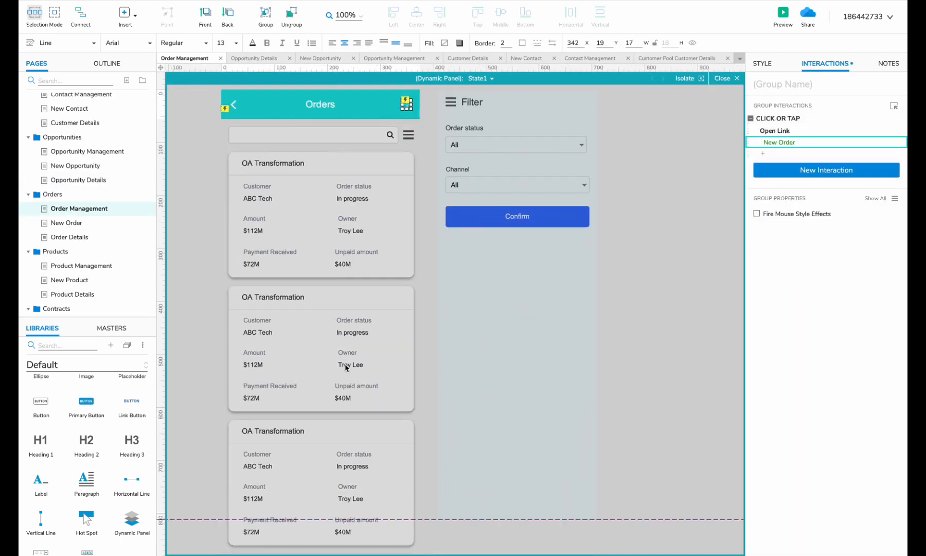
{"action": "left_click", "coordinate": [489, 306]}
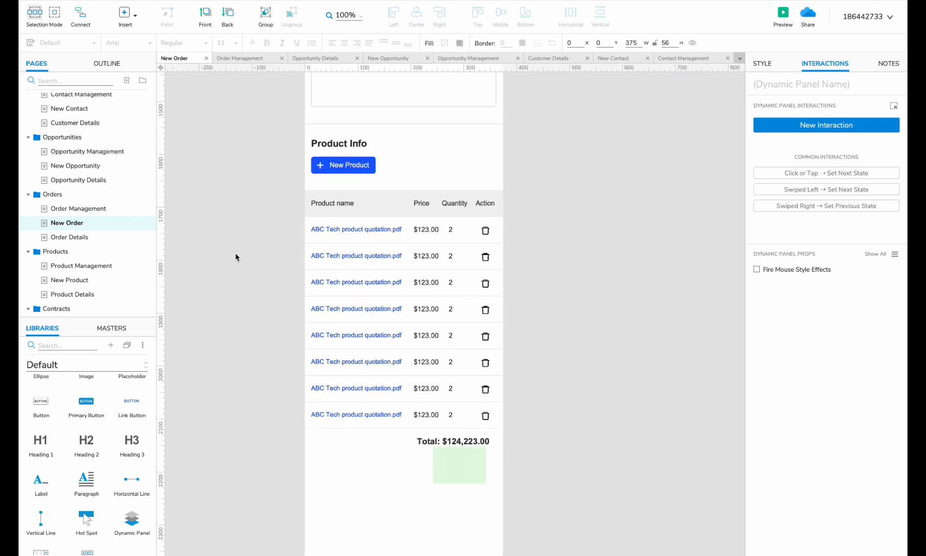
{"action": "scroll", "coordinate": [235, 258], "scroll_direction": "up", "scroll_amount": 5}
- Open the mobile Order Details page and examine its tab row
{"action": "left_click", "coordinate": [113, 236]}
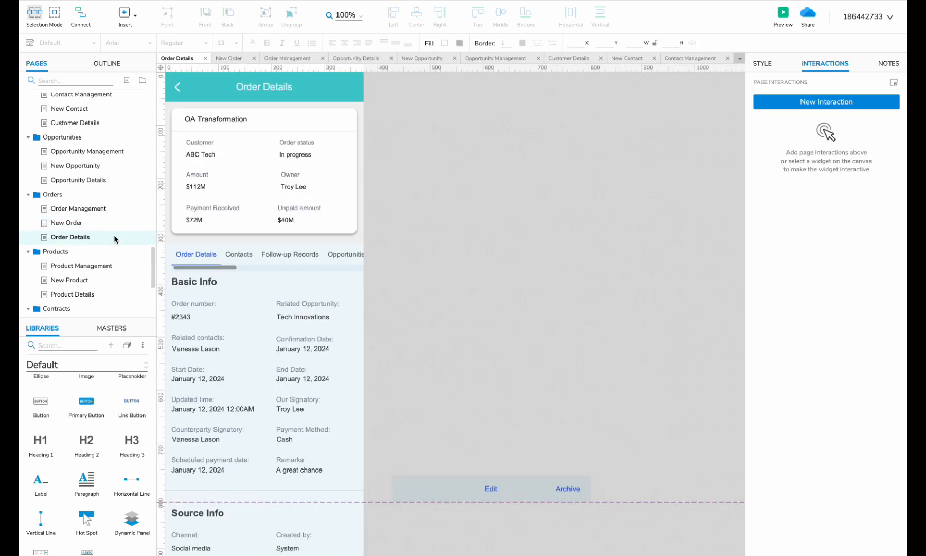
{"action": "double_click", "coordinate": [268, 273]}
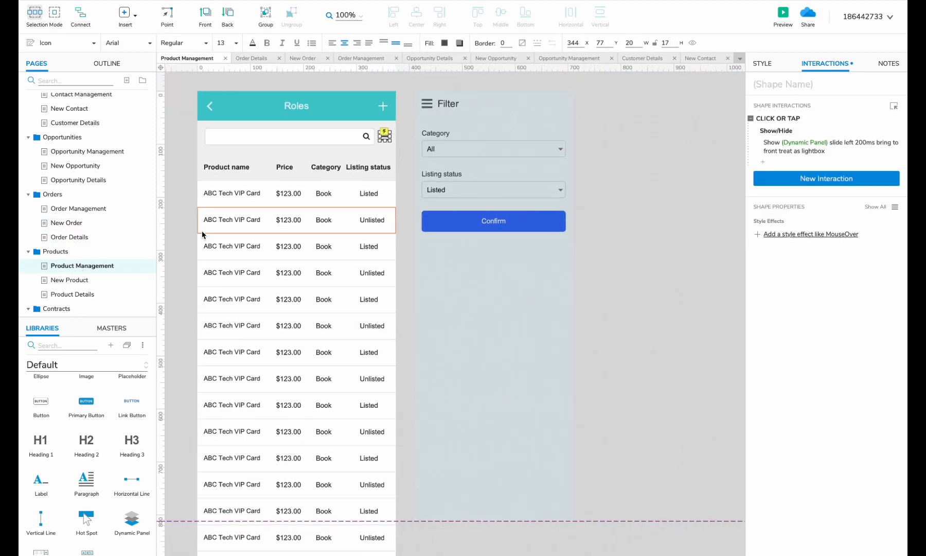
- On the mobile Product Management page, give the header's add icon a click-or-tap link to the New Role page
{"action": "left_click", "coordinate": [415, 120]}
{"action": "left_click", "coordinate": [412, 120]}
{"action": "left_click", "coordinate": [826, 125]}
{"action": "left_click", "coordinate": [788, 158]}
{"action": "left_click", "coordinate": [788, 161]}
{"action": "type", "text": "new"}
{"action": "scroll", "coordinate": [824, 278], "scroll_direction": "down", "scroll_amount": 7}
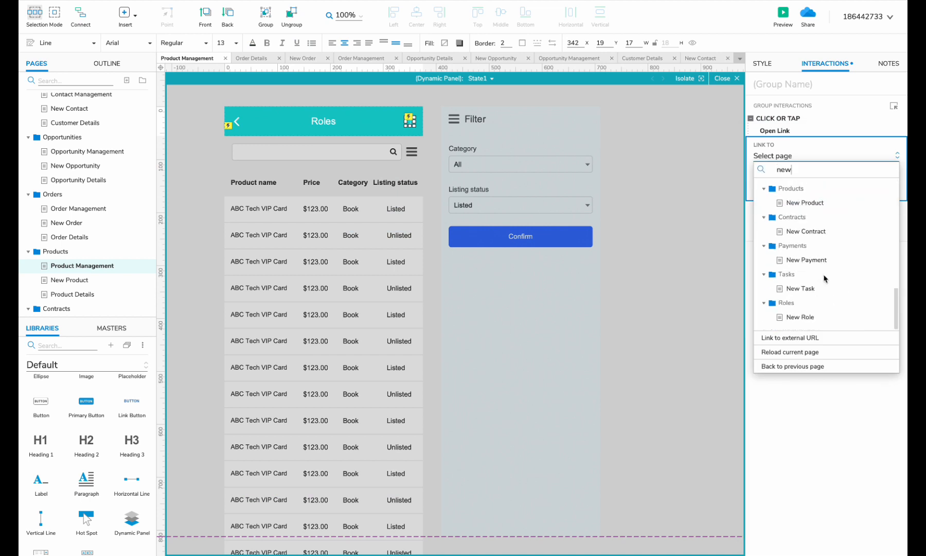
{"action": "left_click", "coordinate": [811, 245]}
- Change the Product Management page's header title to "Product"
{"action": "left_click", "coordinate": [439, 294]}
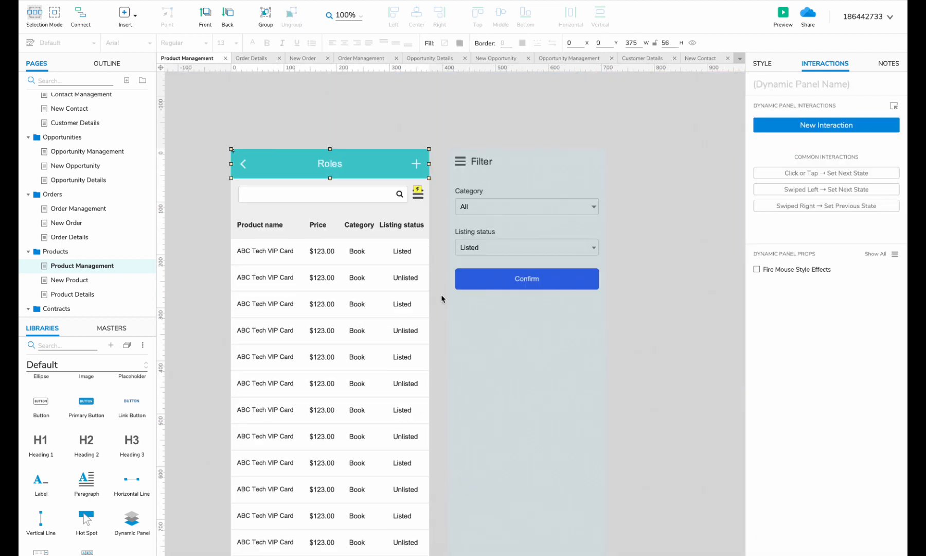
{"action": "type", "text": "Product"}
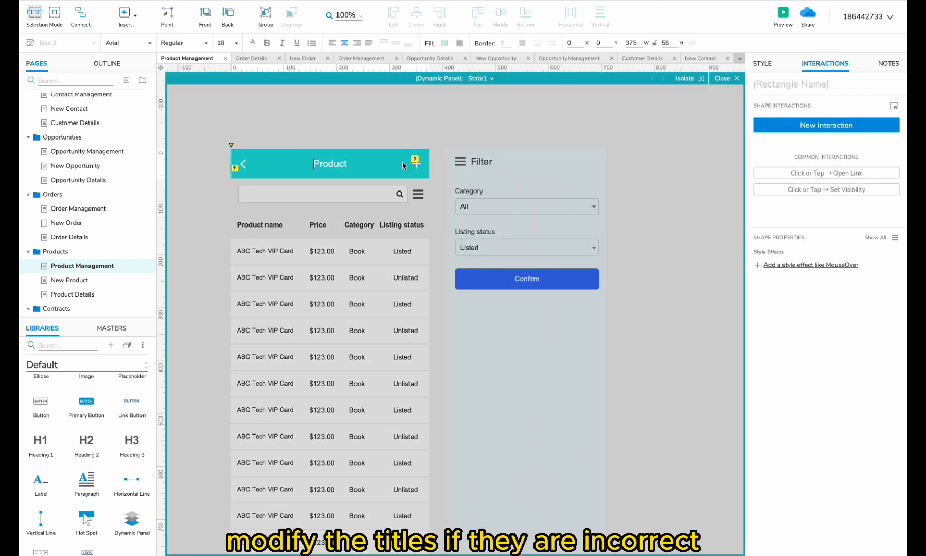
- Change the link target of the Product header's add icon to the New Product page
{"action": "left_click", "coordinate": [415, 164]}
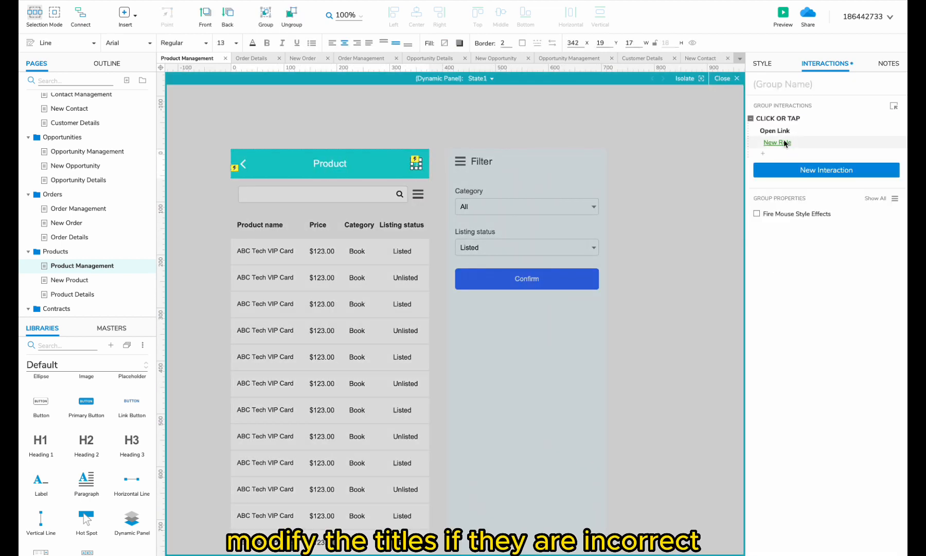
{"action": "left_click", "coordinate": [784, 142]}
{"action": "left_click", "coordinate": [784, 163]}
{"action": "type", "text": "product"}
{"action": "left_click", "coordinate": [800, 298]}
{"action": "left_click", "coordinate": [881, 202]}
- Group the background and texts of each row in the mobile product list into one group per row
{"action": "double_click", "coordinate": [311, 301]}
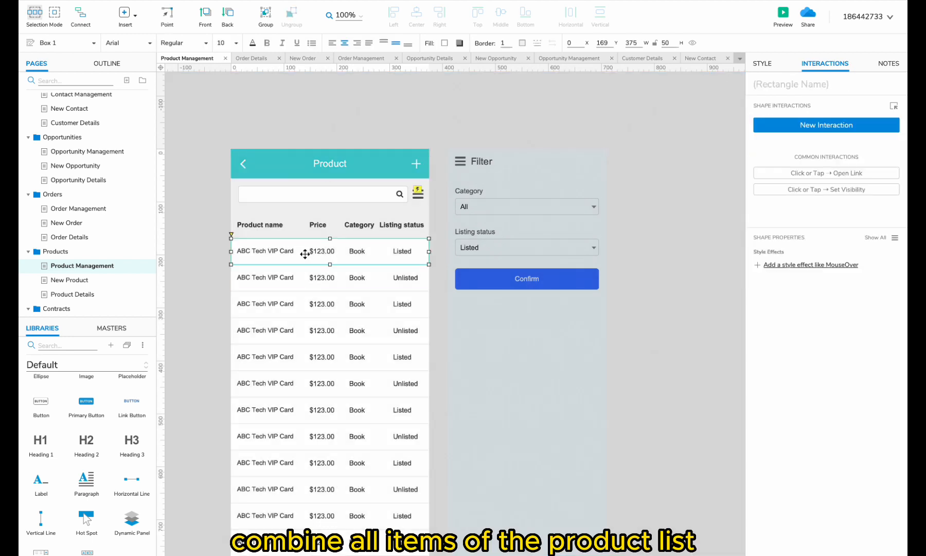
{"action": "key", "text": "ctrl+g"}
{"action": "left_click_drag", "start_coordinate": [223, 289], "coordinate": [433, 319]}
{"action": "key", "text": "ctrl+g"}
{"action": "left_click_drag", "start_coordinate": [217, 349], "coordinate": [432, 370]}
{"action": "key", "text": "ctrl+g"}
{"action": "scroll", "coordinate": [435, 347], "scroll_direction": "down", "scroll_amount": 1}
{"action": "left_click_drag", "start_coordinate": [217, 371], "coordinate": [435, 397]}
{"action": "key", "text": "ctrl+g"}
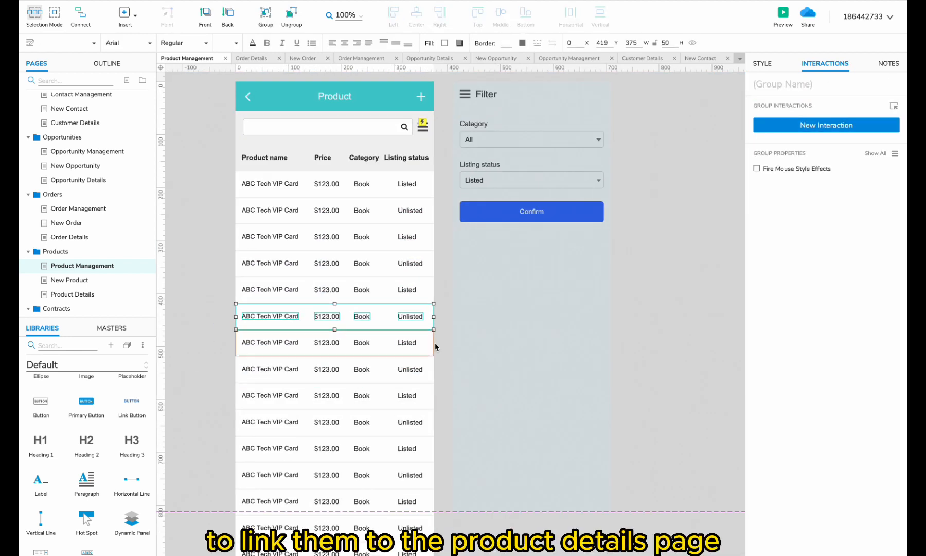
{"action": "left_click_drag", "start_coordinate": [221, 340], "coordinate": [437, 351]}
{"action": "key", "text": "ctrl+g"}
{"action": "left_click_drag", "start_coordinate": [219, 365], "coordinate": [441, 380]}
{"action": "key", "text": "ctrl+g"}
{"action": "left_click_drag", "start_coordinate": [218, 415], "coordinate": [428, 426]}
{"action": "key", "text": "ctrl+g"}
{"action": "scroll", "coordinate": [428, 426], "scroll_direction": "down", "scroll_amount": 1}
{"action": "left_click_drag", "start_coordinate": [217, 443], "coordinate": [438, 454]}
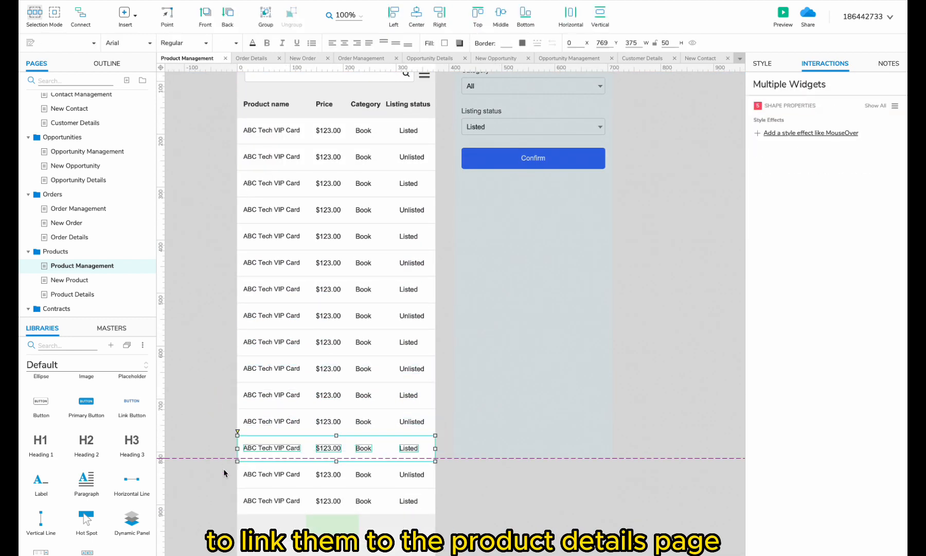
{"action": "key", "text": "ctrl+g"}
{"action": "left_click_drag", "start_coordinate": [224, 472], "coordinate": [437, 480]}
{"action": "key", "text": "ctrl+g"}
{"action": "left_click_drag", "start_coordinate": [219, 498], "coordinate": [437, 507]}
- Make the first product row open the Product Details page on click or tap, and copy that interaction to the other row groups
{"action": "scroll", "coordinate": [330, 360], "scroll_direction": "up", "scroll_amount": 4}
{"action": "left_click", "coordinate": [361, 300]}
{"action": "left_click", "coordinate": [807, 130]}
{"action": "type", "text": "produc"}
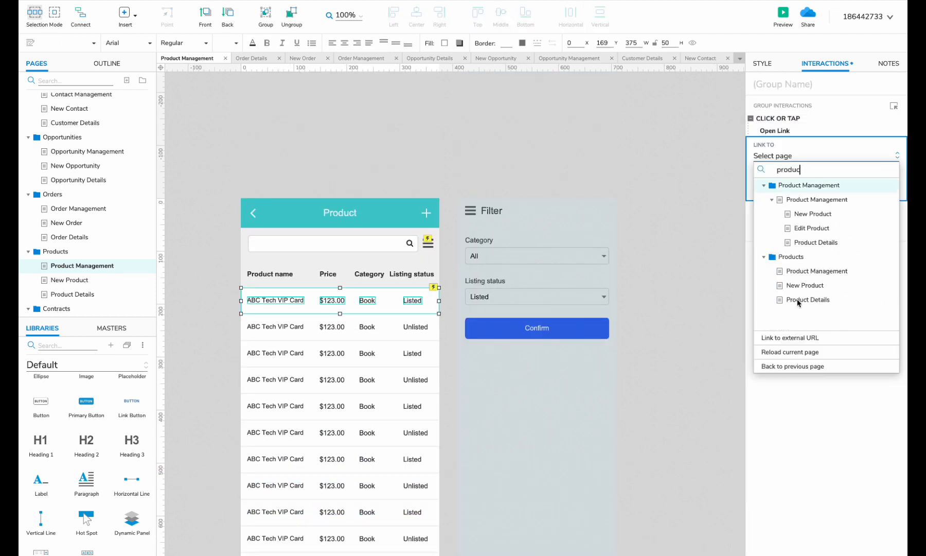
{"action": "left_click", "coordinate": [798, 300]}
{"action": "scroll", "coordinate": [328, 473], "scroll_direction": "down", "scroll_amount": 4}
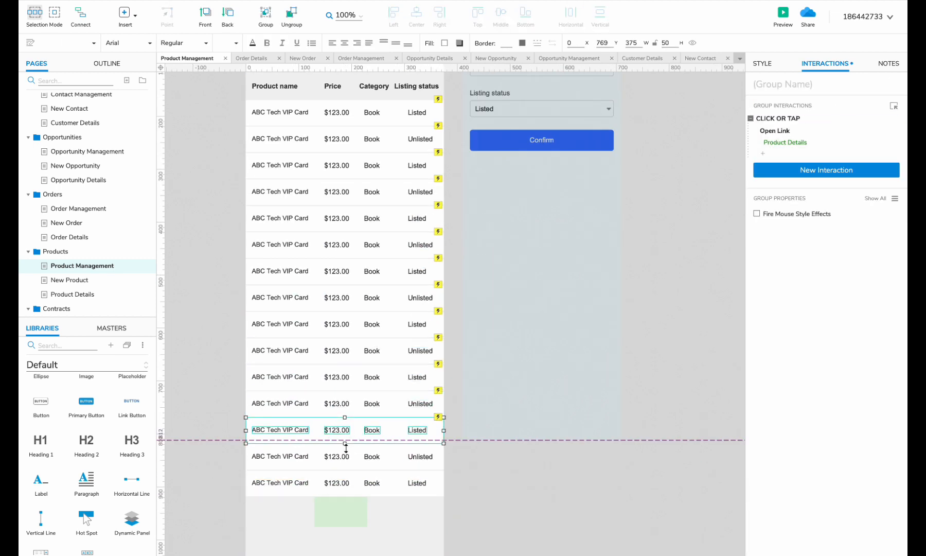
{"action": "scroll", "coordinate": [347, 436], "scroll_direction": "up", "scroll_amount": 4}
{"action": "left_click", "coordinate": [477, 364]}
- Apply the back-to-previous-page interaction to the mobile New Product page's back arrow and check the content below Remarks
{"action": "double_click", "coordinate": [103, 280]}
{"action": "left_click", "coordinate": [287, 127]}
{"action": "scroll", "coordinate": [538, 315], "scroll_direction": "down", "scroll_amount": 3}
{"action": "left_click", "coordinate": [537, 314]}
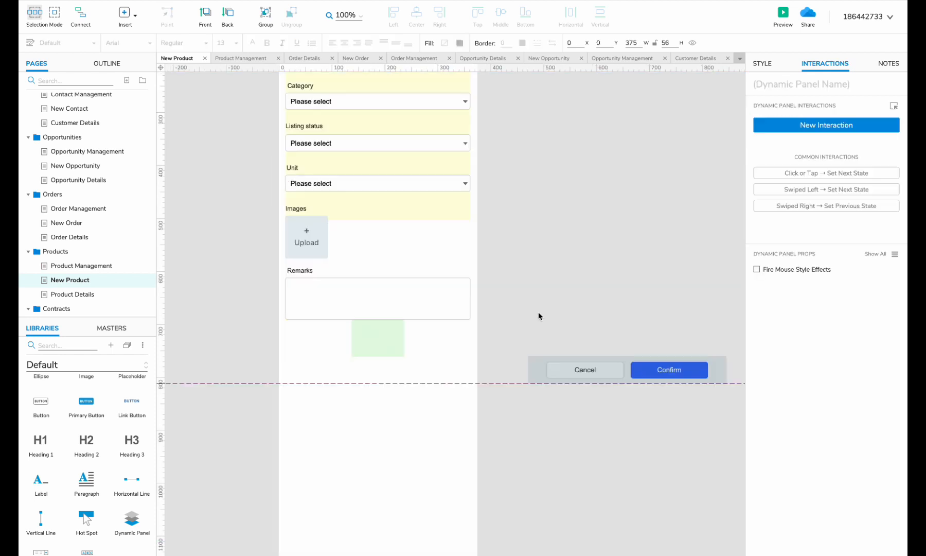
- Apply the back-to-previous-page interaction to the back arrow in the mobile Product Details page's header and check the page's lower content
{"action": "double_click", "coordinate": [72, 294]}
{"action": "double_click", "coordinate": [233, 99]}
{"action": "key", "text": "Escape"}
{"action": "scroll", "coordinate": [226, 222], "scroll_direction": "down", "scroll_amount": 8}
{"action": "scroll", "coordinate": [226, 222], "scroll_direction": "up", "scroll_amount": 1}
{"action": "scroll", "coordinate": [93, 223], "scroll_direction": "down", "scroll_amount": 3}
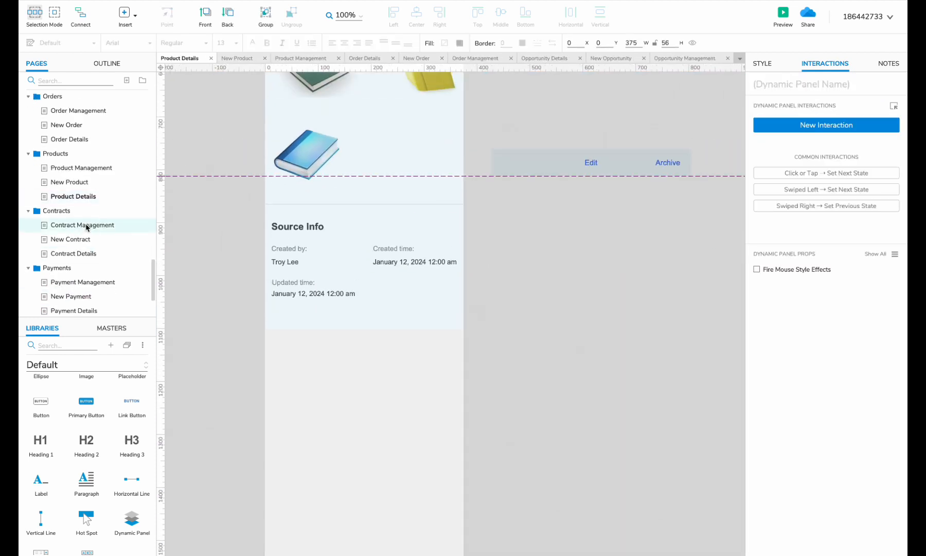
- Correct the mobile Contract Management header title to Contracts and make its back arrow return to the previous page
{"action": "double_click", "coordinate": [83, 225]}
{"action": "double_click", "coordinate": [273, 124]}
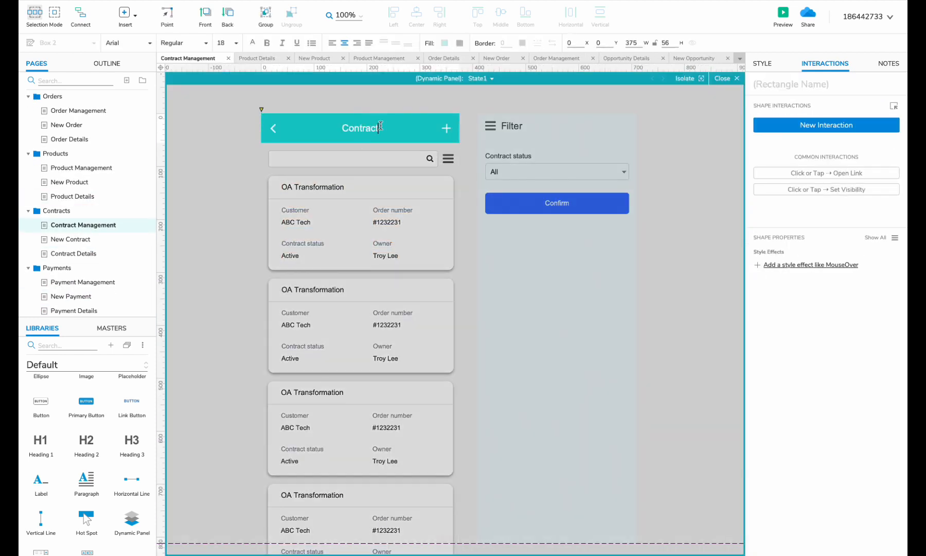
{"action": "left_click", "coordinate": [777, 171]}
{"action": "left_click", "coordinate": [787, 365]}
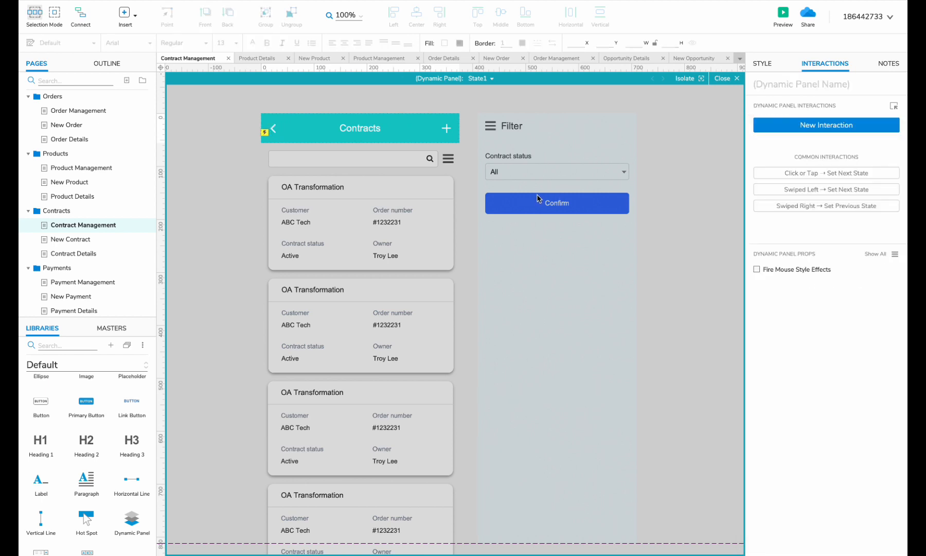
- Make the plus icon in the mobile Contract Management header open the New Contract page on click or tap
{"action": "left_click", "coordinate": [446, 129]}
{"action": "left_click", "coordinate": [823, 126]}
{"action": "left_click", "coordinate": [776, 151]}
{"action": "left_click", "coordinate": [778, 171]}
{"action": "type", "text": "new"}
{"action": "scroll", "coordinate": [818, 251], "scroll_direction": "down", "scroll_amount": 2}
{"action": "left_click", "coordinate": [805, 231]}
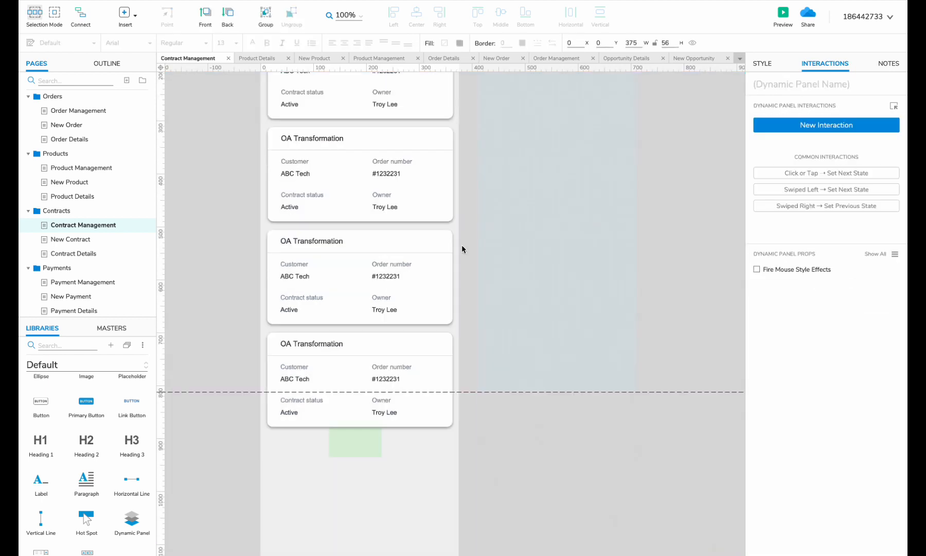
{"action": "key", "text": "Escape"}
- Check the lower content of the mobile New Contract and Contract Details pages
{"action": "scroll", "coordinate": [440, 278], "scroll_direction": "down", "scroll_amount": 10}
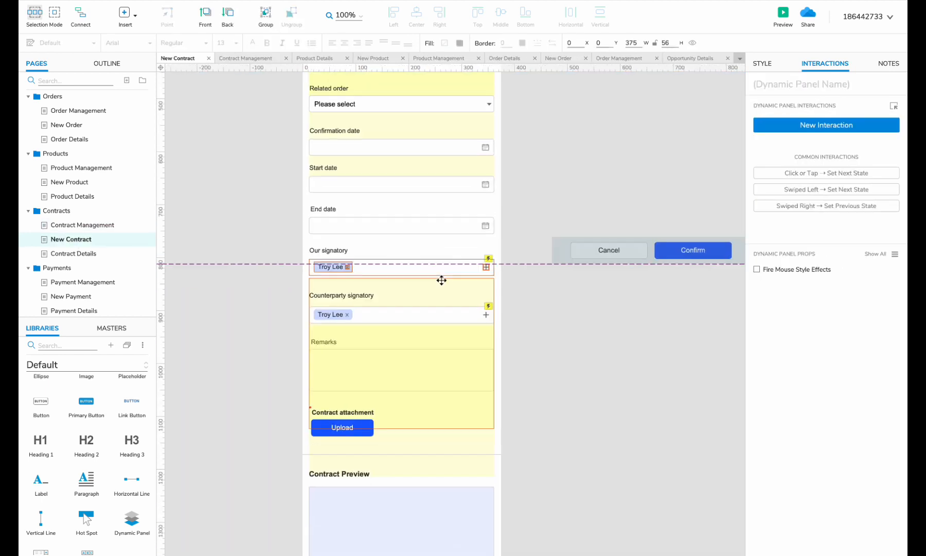
{"action": "left_click", "coordinate": [87, 253]}
{"action": "scroll", "coordinate": [309, 155], "scroll_direction": "down", "scroll_amount": 10}
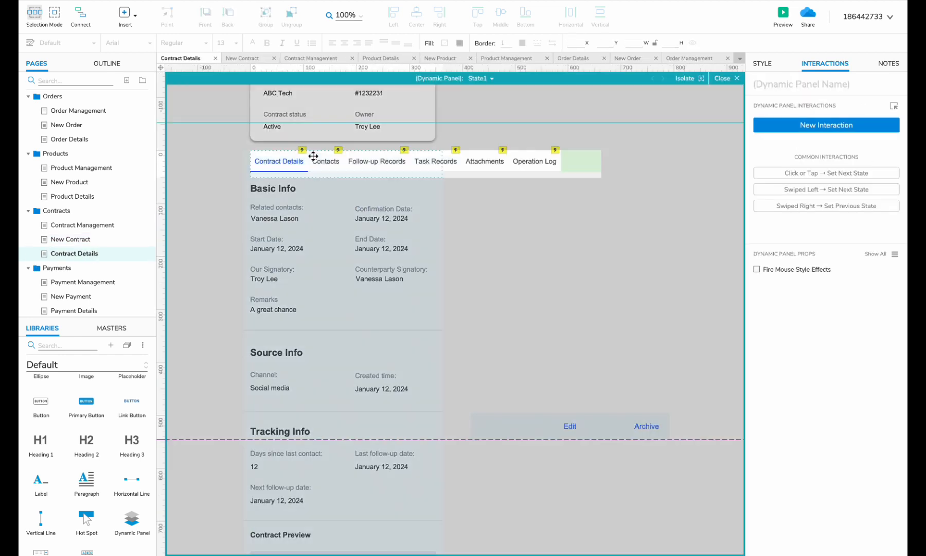
{"action": "left_click", "coordinate": [370, 295]}
{"action": "key", "text": "Escape"}
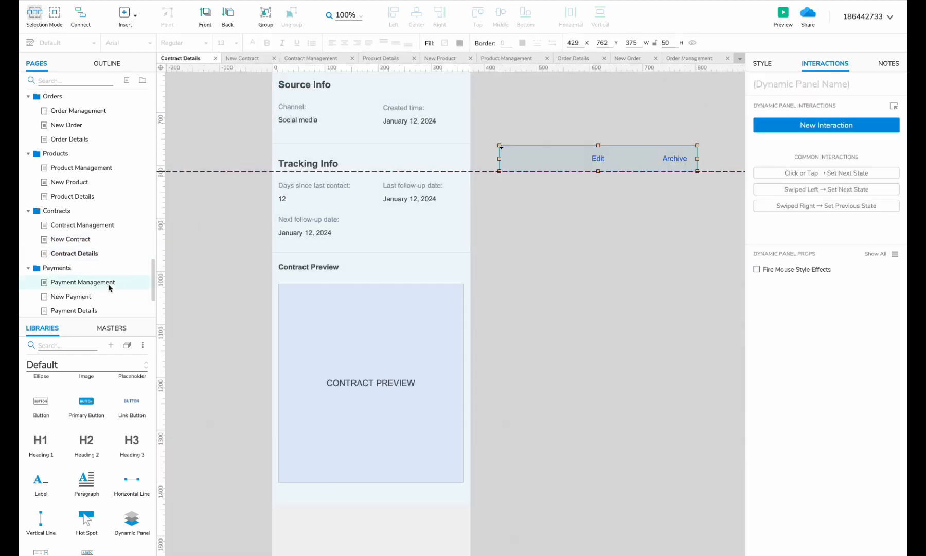
- Give the back arrow in the mobile Payment Management header the click-or-tap interaction back to the previous page
{"action": "left_click", "coordinate": [110, 288]}
{"action": "double_click", "coordinate": [324, 140]}
{"action": "left_click", "coordinate": [238, 141]}
{"action": "left_click", "coordinate": [827, 125]}
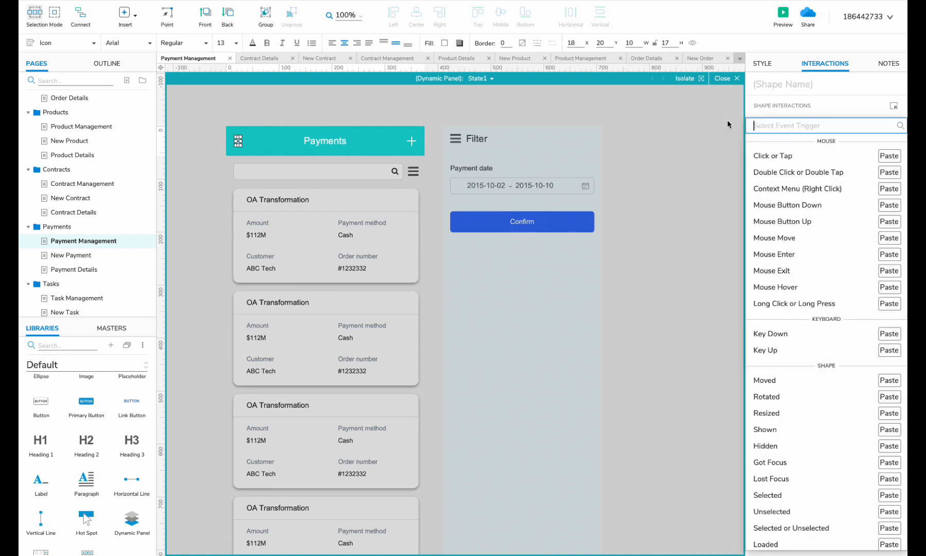
{"action": "left_click", "coordinate": [770, 155]}
- Make the plus icon in the mobile Payment Management header open the New Payment page on click or tap
{"action": "left_click", "coordinate": [412, 141]}
{"action": "left_click", "coordinate": [826, 125]}
{"action": "left_click", "coordinate": [771, 156]}
{"action": "type", "text": "new p"}
{"action": "left_click", "coordinate": [803, 229]}
{"action": "left_click", "coordinate": [883, 202]}
{"action": "key", "text": "Escape"}
{"action": "scroll", "coordinate": [381, 223], "scroll_direction": "down", "scroll_amount": 7}
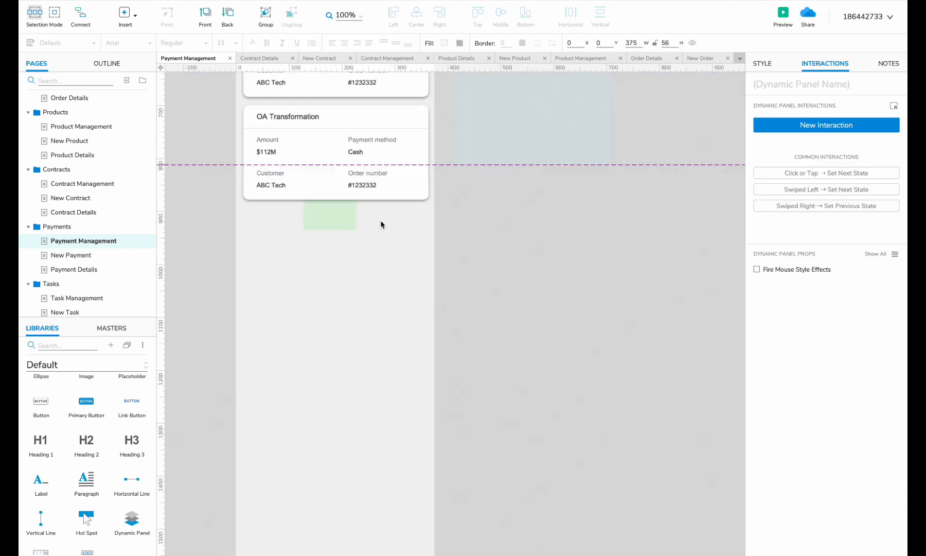
- Apply the back-to-previous-page interaction to the back arrows on the mobile New Payment and Payment Details pages
{"action": "left_click", "coordinate": [71, 256]}
{"action": "left_click", "coordinate": [290, 130]}
{"action": "scroll", "coordinate": [310, 316], "scroll_direction": "down", "scroll_amount": 4}
{"action": "left_click", "coordinate": [74, 270]}
{"action": "scroll", "coordinate": [279, 251], "scroll_direction": "left", "scroll_amount": 3}
{"action": "double_click", "coordinate": [293, 93]}
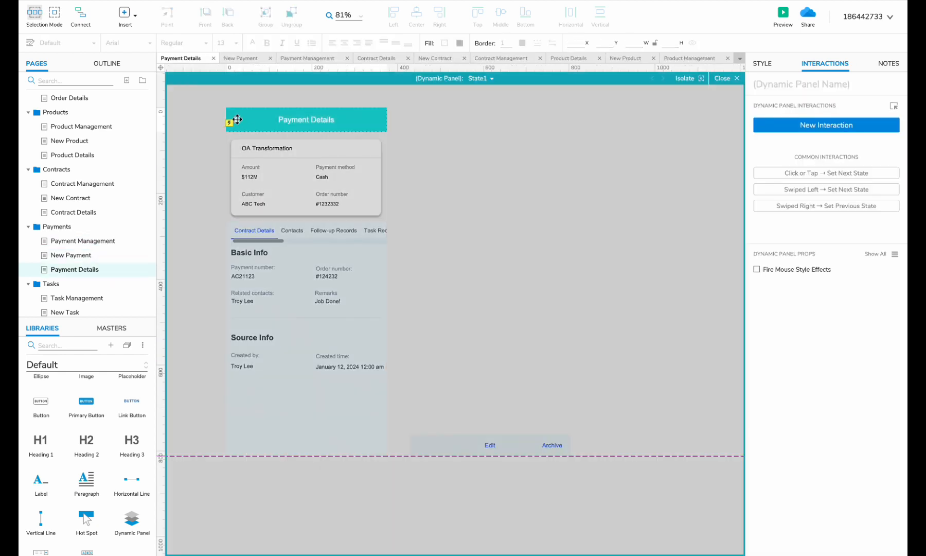
{"action": "key", "text": "Escape"}
{"action": "scroll", "coordinate": [98, 245], "scroll_direction": "down", "scroll_amount": 2}
- Link the Edit control in the mobile Payment Details page's footer bar to the Edit Payment page
{"action": "double_click", "coordinate": [432, 415]}
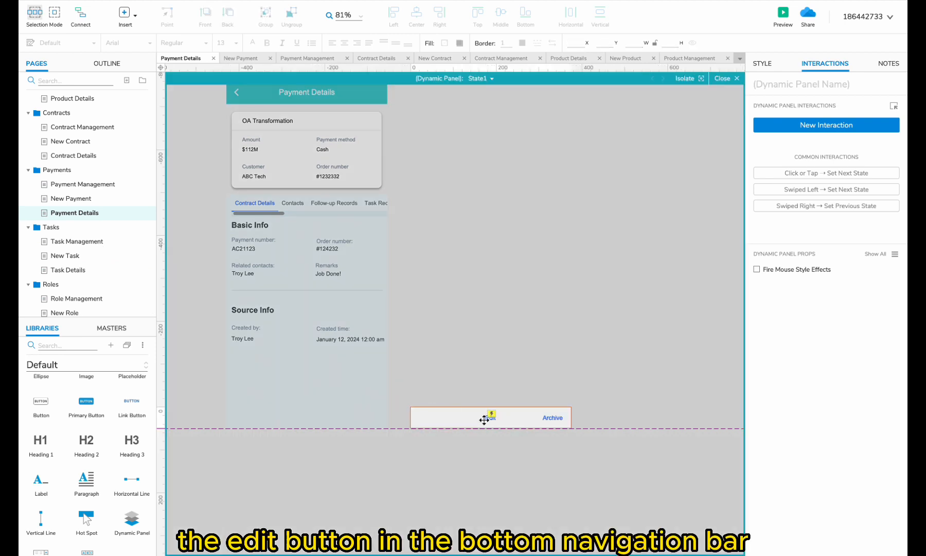
{"action": "left_click", "coordinate": [486, 418]}
{"action": "left_click", "coordinate": [778, 142]}
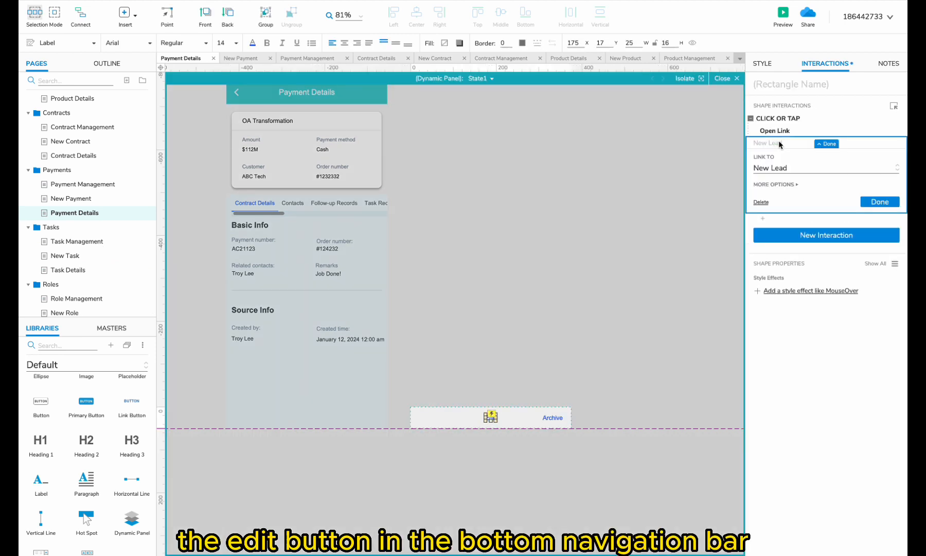
{"action": "left_click", "coordinate": [779, 169]}
{"action": "type", "text": "ed"}
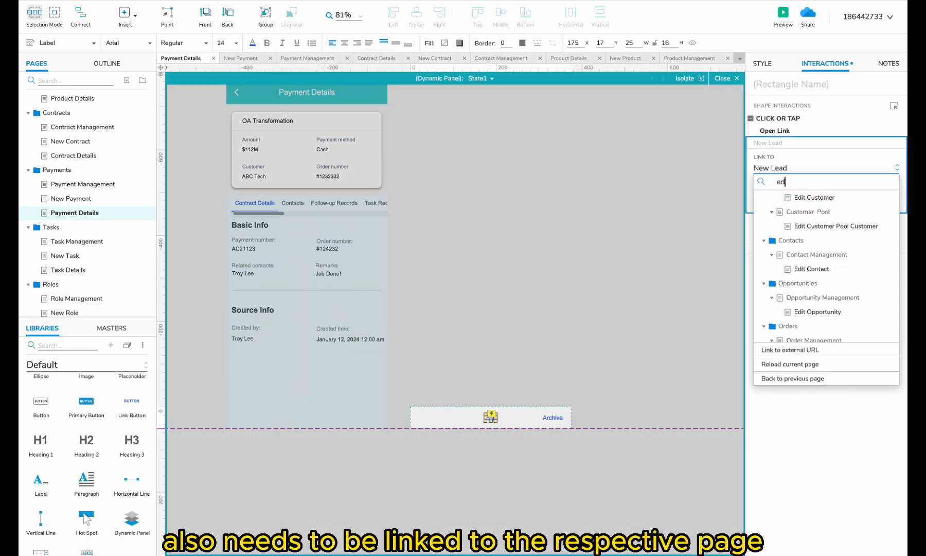
{"action": "type", "text": "it pa"}
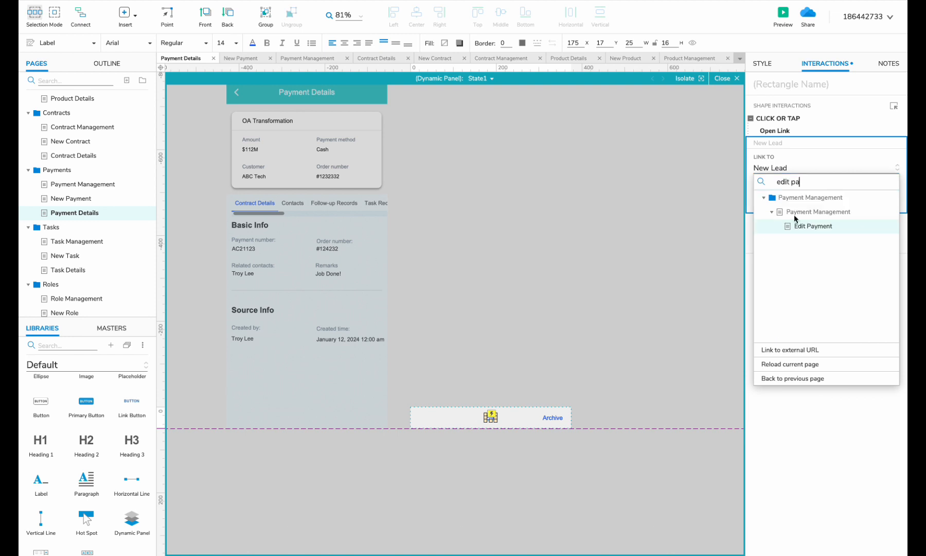
{"action": "left_click", "coordinate": [805, 226]}
{"action": "left_click", "coordinate": [880, 202]}
{"action": "left_click", "coordinate": [452, 354]}
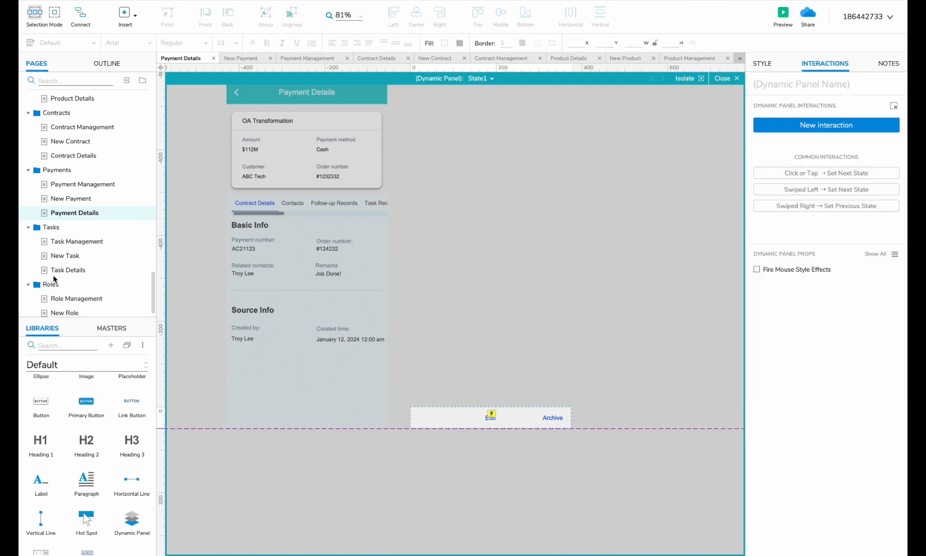
- On the mobile Task Management page, make the back arrow return to the previous page and the plus icon open New Task
{"action": "left_click", "coordinate": [77, 242]}
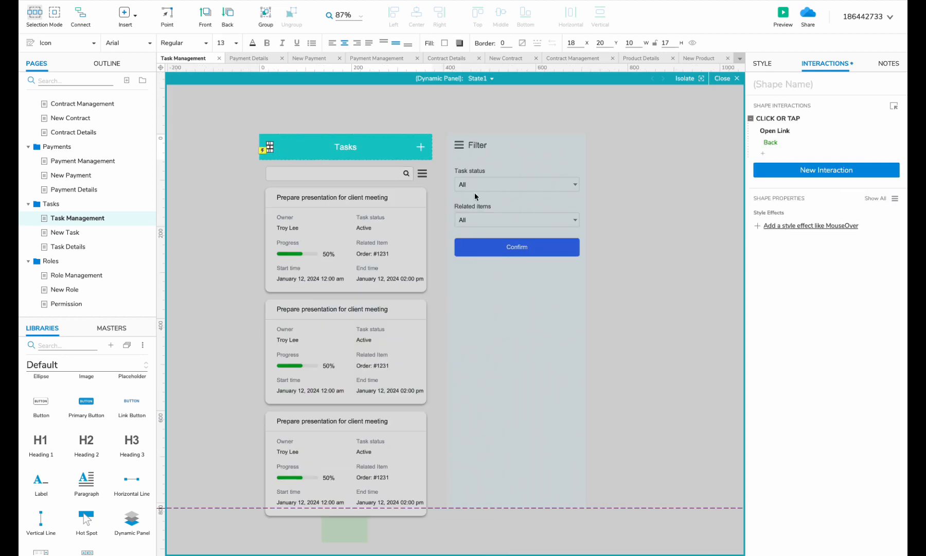
{"action": "left_click", "coordinate": [793, 128]}
{"action": "left_click", "coordinate": [787, 163]}
{"action": "left_click", "coordinate": [787, 170]}
{"action": "type", "text": "new"}
{"action": "scroll", "coordinate": [808, 263], "scroll_direction": "down", "scroll_amount": 10}
{"action": "left_click", "coordinate": [808, 284]}
{"action": "left_click", "coordinate": [879, 203]}
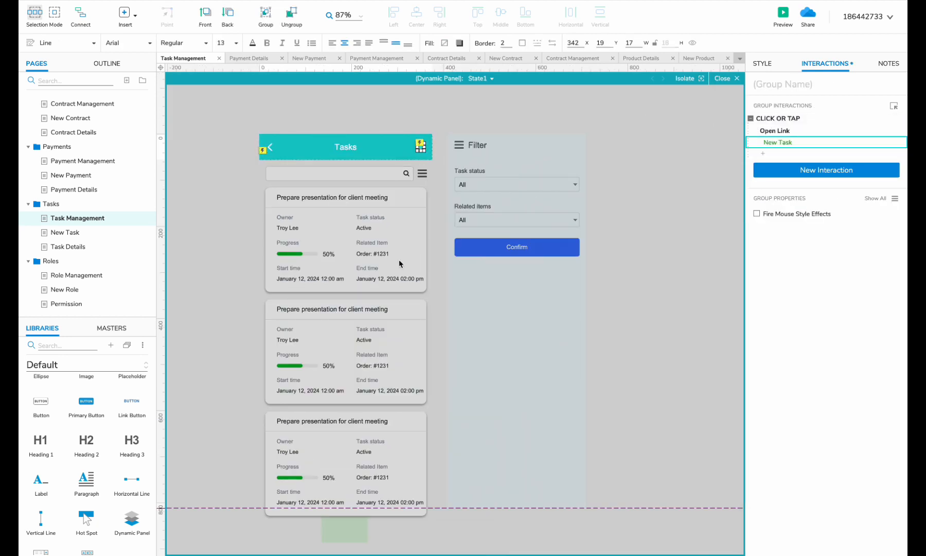
- Make the first task card in the mobile task list open the Task Details page on click or tap
{"action": "double_click", "coordinate": [399, 260]}
{"action": "left_click", "coordinate": [365, 243]}
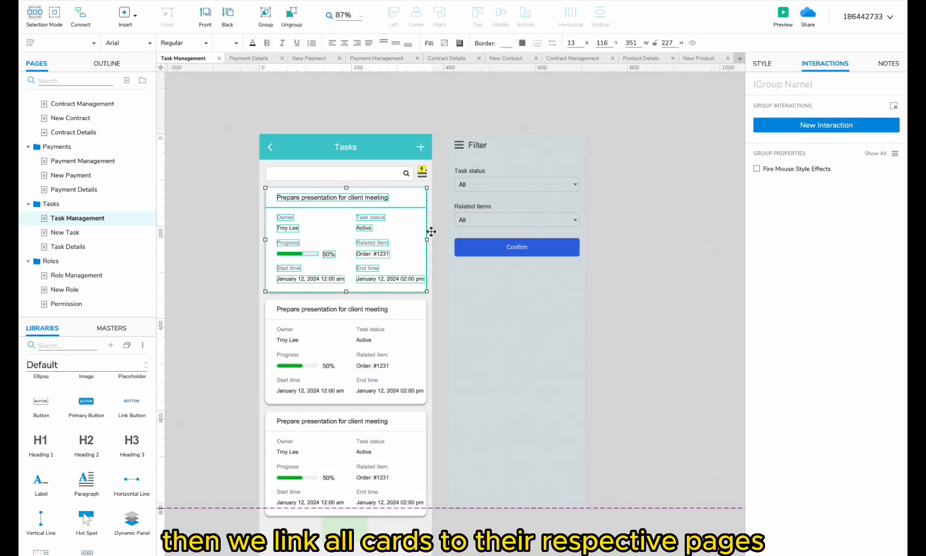
{"action": "left_click", "coordinate": [791, 127]}
{"action": "left_click", "coordinate": [772, 155]}
{"action": "left_click", "coordinate": [774, 158]}
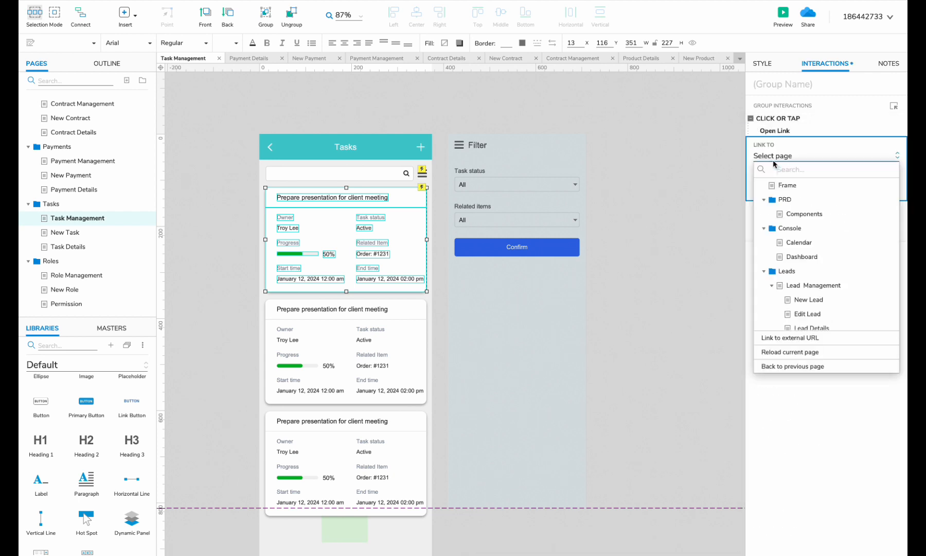
{"action": "type", "text": "task"}
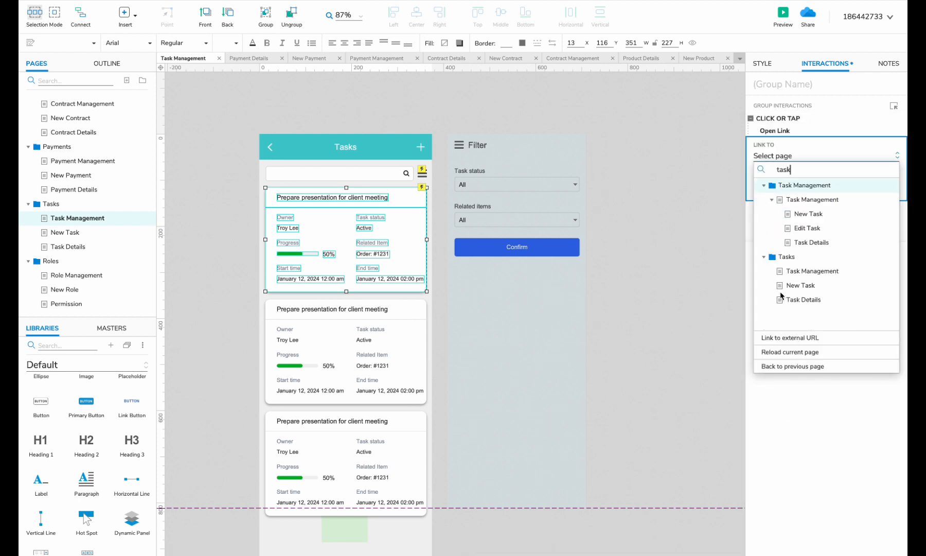
{"action": "left_click", "coordinate": [790, 301]}
{"action": "left_click", "coordinate": [877, 201]}
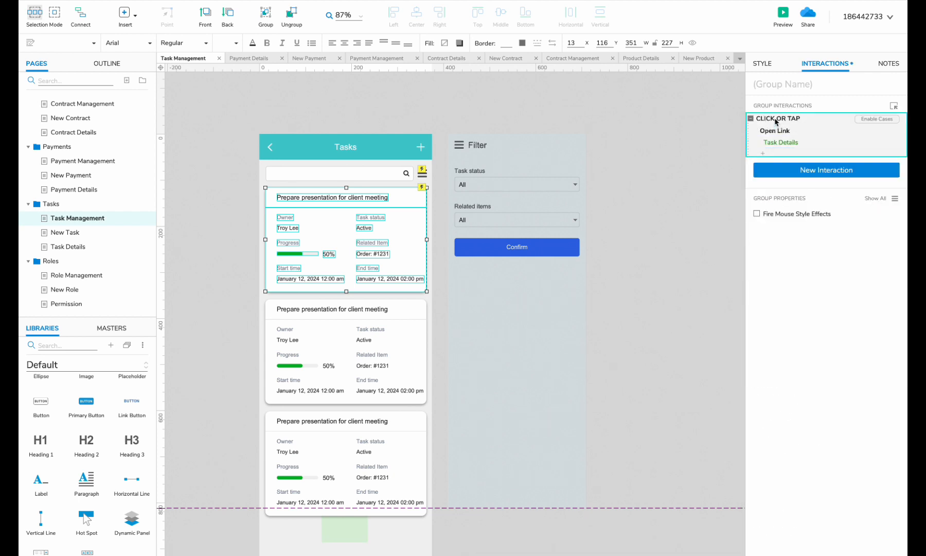
- Copy the first task card's Task Details interaction to the other two task cards
{"action": "left_click", "coordinate": [277, 397]}
{"action": "left_click", "coordinate": [322, 443]}
{"action": "scroll", "coordinate": [448, 249], "scroll_direction": "down", "scroll_amount": 5}
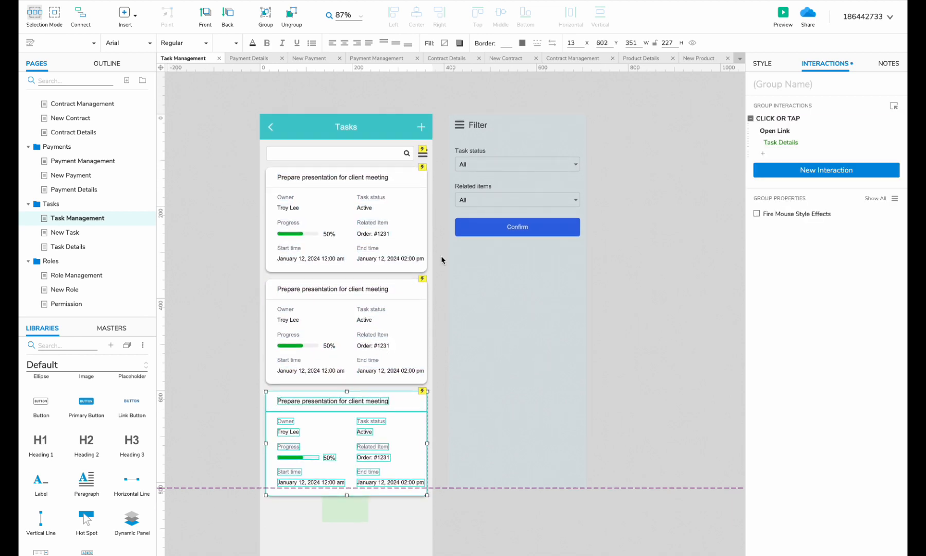
- Apply the back-to-previous-page interaction to the mobile New Task page's back arrow and check the form's lower fields
{"action": "left_click", "coordinate": [68, 233]}
{"action": "double_click", "coordinate": [372, 248]}
{"action": "left_click", "coordinate": [231, 124]}
{"action": "scroll", "coordinate": [237, 261], "scroll_direction": "down", "scroll_amount": 4}
{"action": "double_click", "coordinate": [237, 261]}
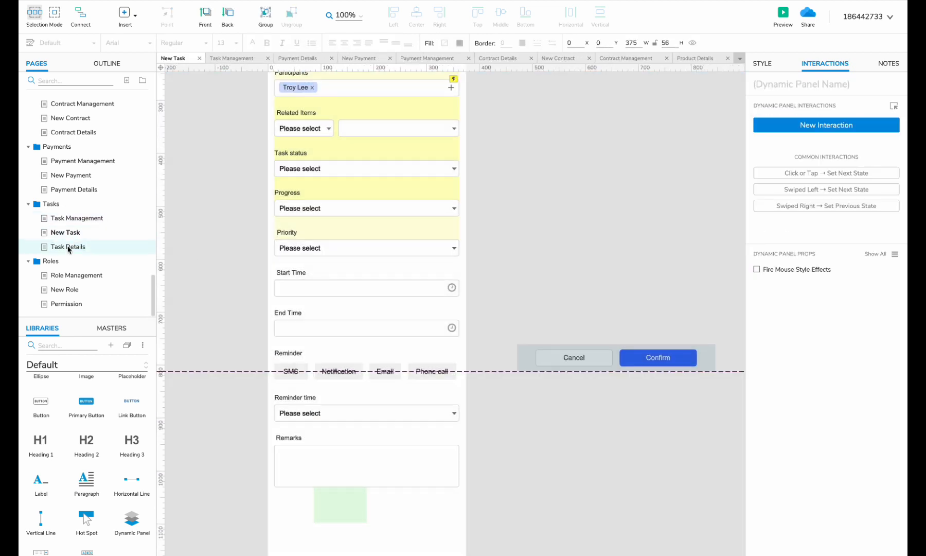
- Link the Edit control in the mobile Task Details page's footer bar to the New Task page
{"action": "left_click", "coordinate": [68, 247]}
{"action": "double_click", "coordinate": [257, 226]}
{"action": "scroll", "coordinate": [259, 229], "scroll_direction": "down", "scroll_amount": 4}
{"action": "left_click", "coordinate": [549, 355]}
{"action": "left_click", "coordinate": [769, 143]}
{"action": "left_click", "coordinate": [777, 168]}
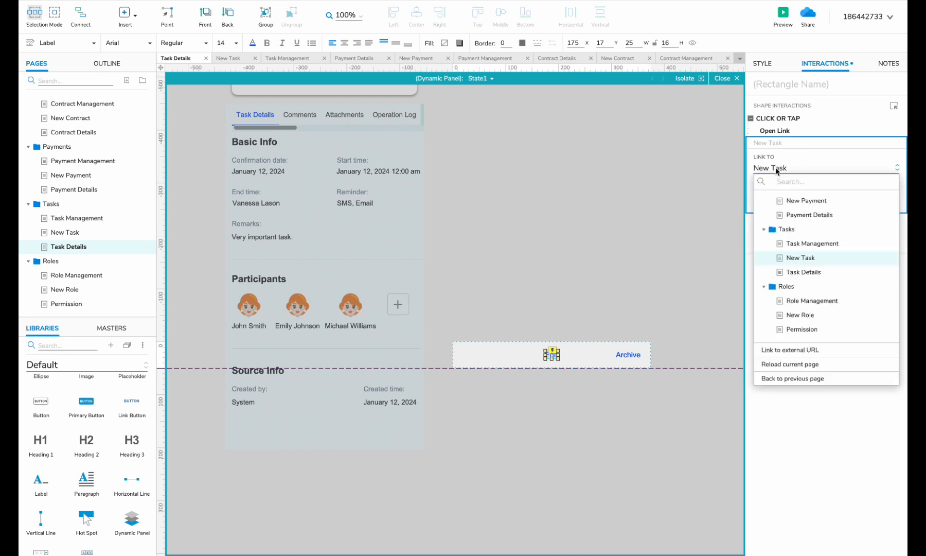
{"action": "double_click", "coordinate": [526, 248]}
- Change the Edit control's link in the mobile Payment Details footer bar to the New Payment page
{"action": "left_click", "coordinate": [73, 190]}
{"action": "double_click", "coordinate": [496, 415]}
{"action": "left_click", "coordinate": [492, 417]}
{"action": "left_click", "coordinate": [771, 143]}
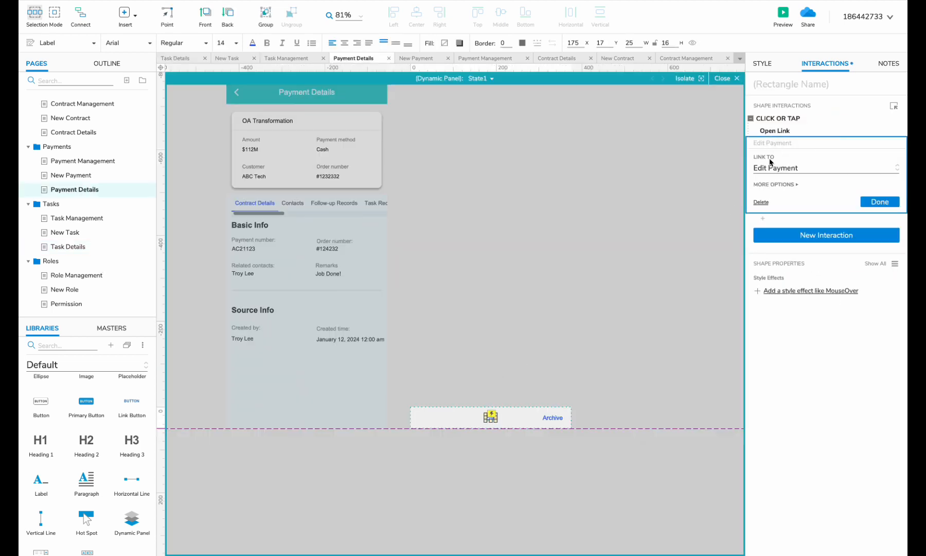
{"action": "left_click", "coordinate": [775, 168]}
{"action": "type", "text": "new"}
{"action": "left_click", "coordinate": [807, 272]}
{"action": "left_click", "coordinate": [880, 202]}
- Make the back arrow in the mobile Role Management header return to the previous page on click or tap
{"action": "left_click", "coordinate": [77, 276]}
{"action": "double_click", "coordinate": [325, 209]}
{"action": "left_click", "coordinate": [292, 202]}
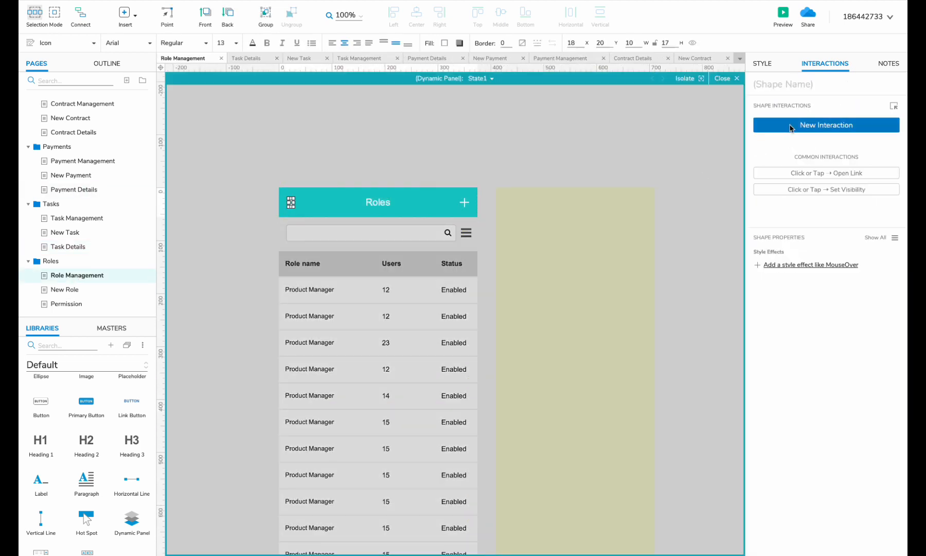
{"action": "left_click", "coordinate": [826, 174]}
{"action": "left_click", "coordinate": [802, 378]}
{"action": "left_click", "coordinate": [880, 202]}
- Make the Roles header's plus icon open the New Role page on click or tap, and check the first role row's interaction
{"action": "left_click", "coordinate": [465, 202]}
{"action": "left_click", "coordinate": [761, 130]}
{"action": "left_click", "coordinate": [777, 154]}
{"action": "type", "text": "new"}
{"action": "left_click", "coordinate": [792, 320]}
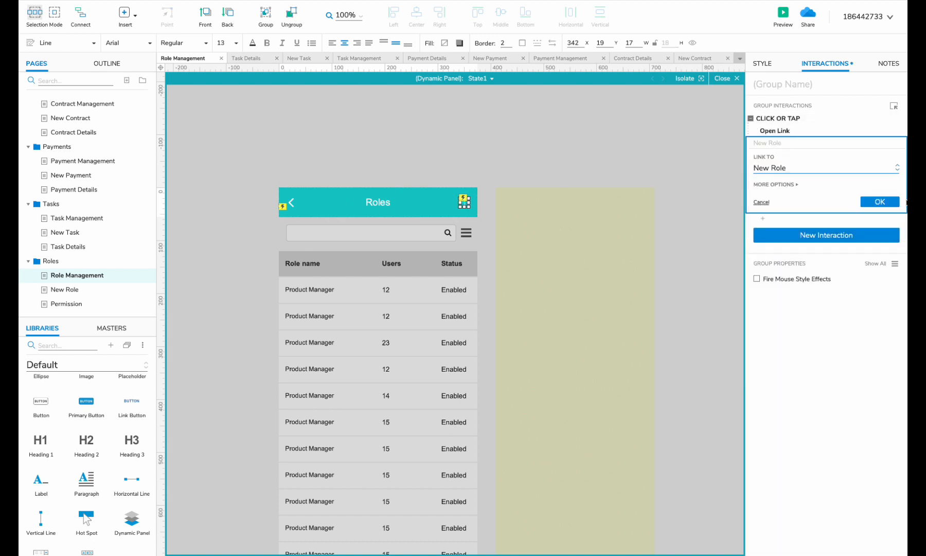
{"action": "left_click", "coordinate": [880, 202]}
{"action": "left_click", "coordinate": [358, 281]}
{"action": "scroll", "coordinate": [531, 247], "scroll_direction": "down", "scroll_amount": 3}
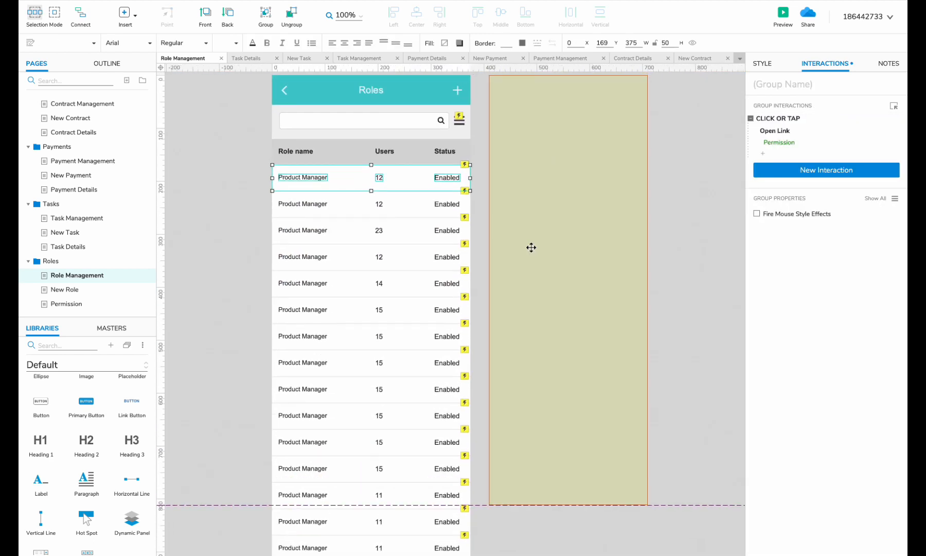
- Apply the back-to-previous-page interaction to the back arrow in the mobile New Role page's header
{"action": "left_click", "coordinate": [65, 290]}
{"action": "double_click", "coordinate": [306, 203]}
{"action": "left_click", "coordinate": [292, 200]}
{"action": "double_click", "coordinate": [494, 310]}
- Apply the back-to-previous-page interaction to the mobile Permission page's back arrow and check the permissions below
{"action": "left_click", "coordinate": [77, 307]}
{"action": "scroll", "coordinate": [309, 205], "scroll_direction": "up", "scroll_amount": 3}
{"action": "double_click", "coordinate": [309, 157]}
{"action": "left_click", "coordinate": [309, 157]}
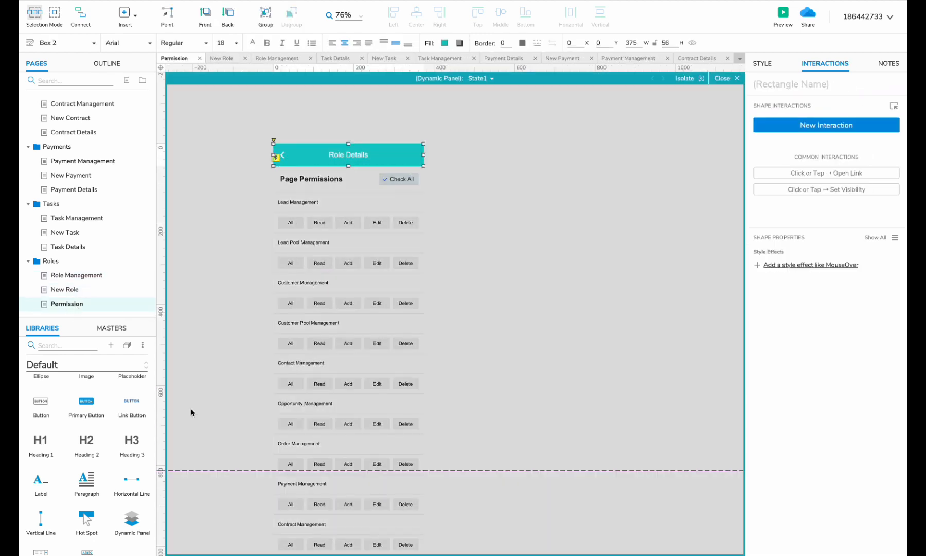
{"action": "double_click", "coordinate": [191, 411]}
{"action": "scroll", "coordinate": [228, 389], "scroll_direction": "down", "scroll_amount": 10}
- Review the mobile Role Management, Permission, Task Details and Payment Details pages for their interactions and edit links
{"action": "left_click", "coordinate": [85, 275]}
{"action": "double_click", "coordinate": [535, 289]}
{"action": "left_click", "coordinate": [75, 305]}
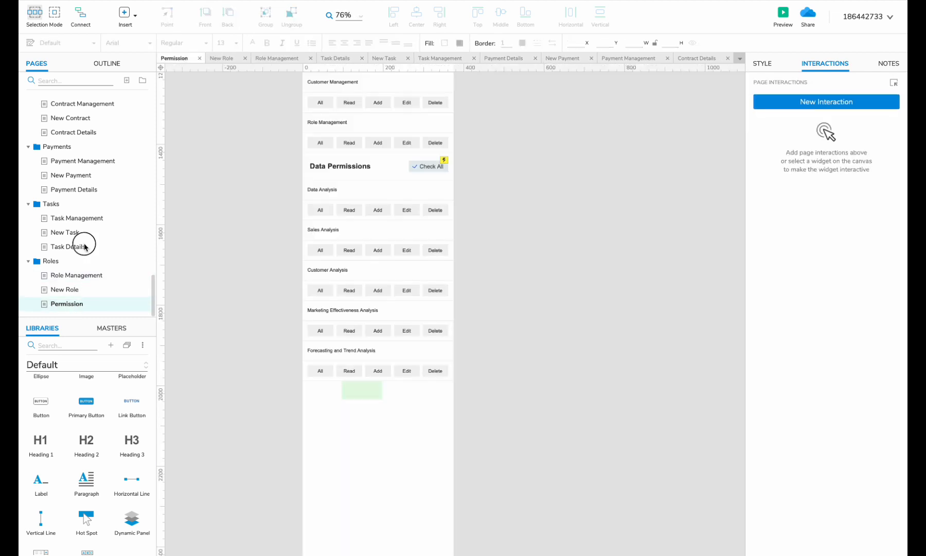
{"action": "left_click", "coordinate": [84, 246]}
{"action": "left_click", "coordinate": [74, 189]}
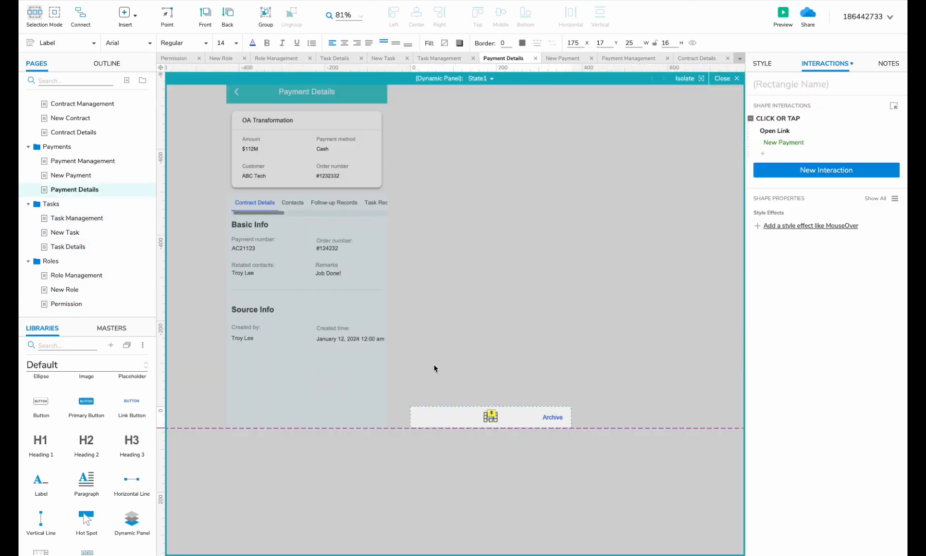
- Link the Edit control in the mobile Contract Details page's footer bar to the New Contract page
{"action": "left_click", "coordinate": [74, 190]}
{"action": "double_click", "coordinate": [587, 281]}
{"action": "left_click", "coordinate": [592, 281]}
{"action": "left_click", "coordinate": [777, 142]}
{"action": "left_click", "coordinate": [786, 169]}
{"action": "type", "text": "new cont"}
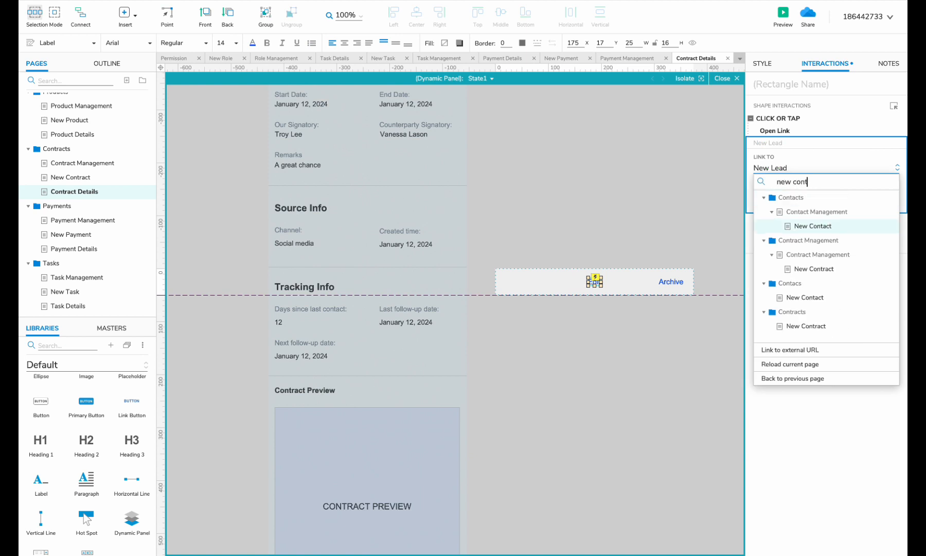
{"action": "key", "text": "Return"}
{"action": "left_click", "coordinate": [880, 202]}
- Link the Edit control in the mobile Product Details page's footer bar to the New Product page under Products
{"action": "left_click", "coordinate": [73, 135]}
{"action": "double_click", "coordinate": [591, 162]}
{"action": "left_click", "coordinate": [592, 162]}
{"action": "left_click", "coordinate": [777, 143]}
{"action": "left_click", "coordinate": [786, 168]}
{"action": "type", "text": "new pro"}
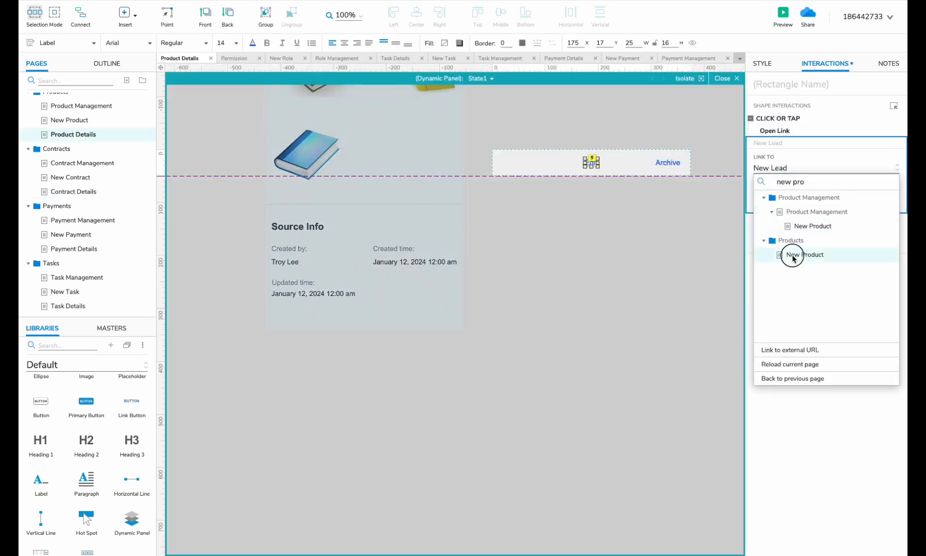
- Link the Edit control in the mobile Customer Pool Customer Details footer bar to the Edit Customer Pool Customer page
{"action": "left_click", "coordinate": [67, 205]}
{"action": "left_click", "coordinate": [491, 258]}
{"action": "double_click", "coordinate": [624, 339]}
{"action": "left_click", "coordinate": [624, 339]}
{"action": "left_click", "coordinate": [777, 143]}
{"action": "left_click", "coordinate": [781, 168]}
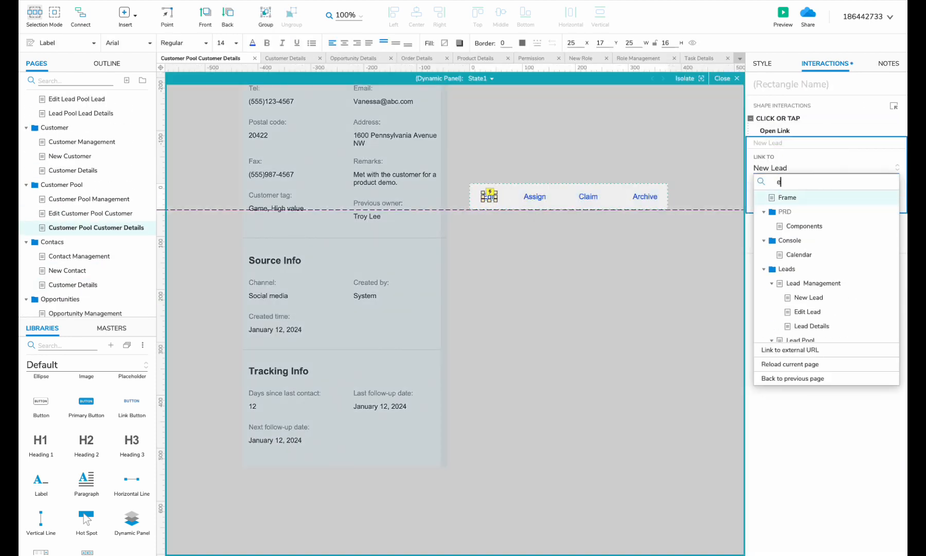
{"action": "type", "text": "dit"}
{"action": "scroll", "coordinate": [820, 324], "scroll_direction": "down", "scroll_amount": 5}
- Link the Edit control in the mobile Customer Details page's footer bar to the New Customer page under Customer
{"action": "left_click", "coordinate": [117, 170]}
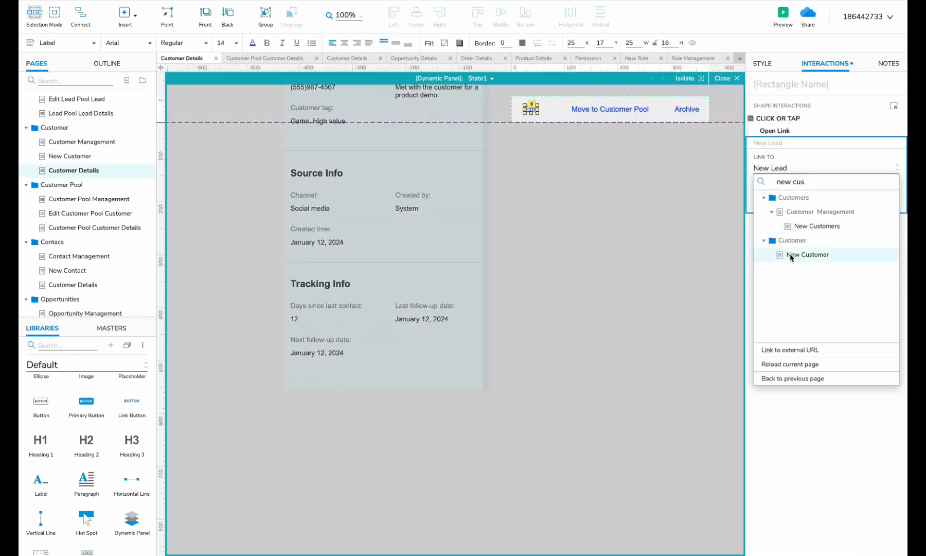
{"action": "left_click", "coordinate": [807, 255]}
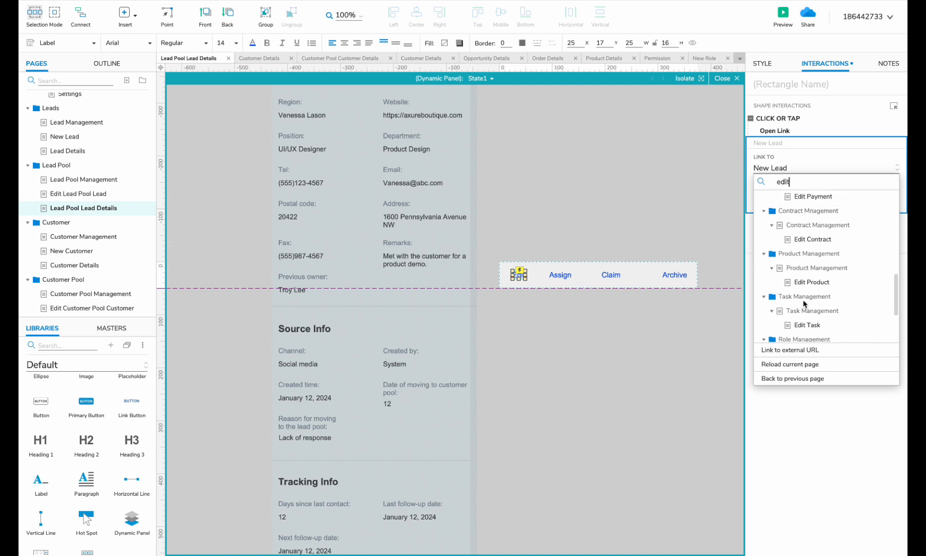
- Link the footer Edit controls of the mobile Lead Pool Lead Details and Lead Details pages to the mobile Edit Lead Pool Lead and New Lead pages
{"action": "scroll", "coordinate": [804, 304], "scroll_direction": "up", "scroll_amount": 5}
{"action": "left_click", "coordinate": [804, 304]}
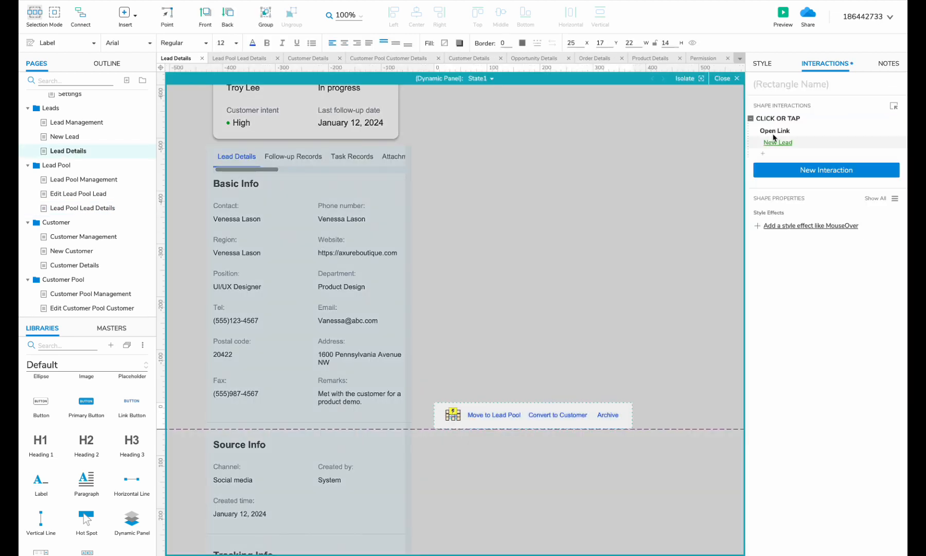
{"action": "left_click", "coordinate": [792, 142]}
{"action": "left_click", "coordinate": [804, 257]}
- Link the list cards on the mobile Lead Management page to the mobile Lead Details page
{"action": "scroll", "coordinate": [75, 223], "scroll_direction": "up", "scroll_amount": 3}
{"action": "double_click", "coordinate": [78, 237]}
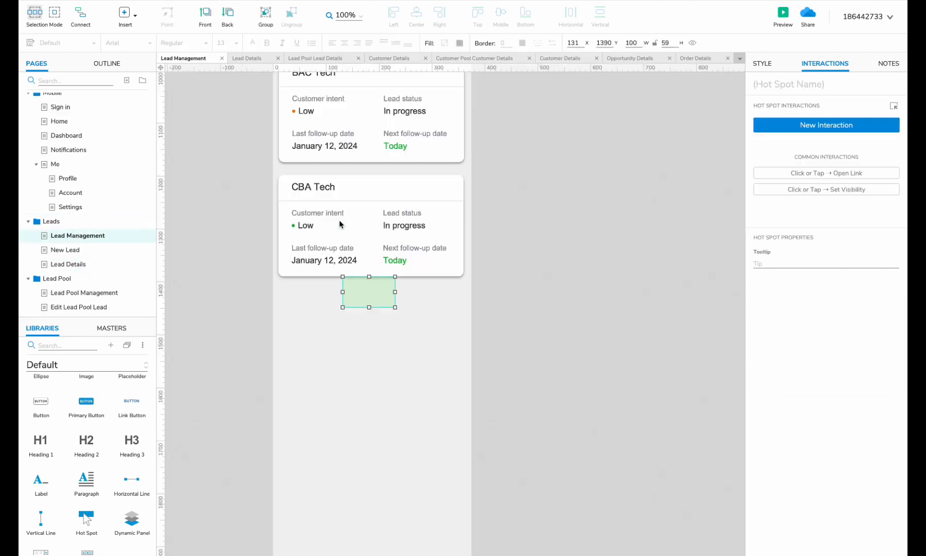
{"action": "scroll", "coordinate": [337, 218], "scroll_direction": "up", "scroll_amount": 10}
{"action": "left_click", "coordinate": [333, 186]}
{"action": "left_click", "coordinate": [777, 170]}
{"action": "left_click", "coordinate": [772, 169]}
{"action": "type", "text": "lead"}
{"action": "left_click", "coordinate": [812, 242]}
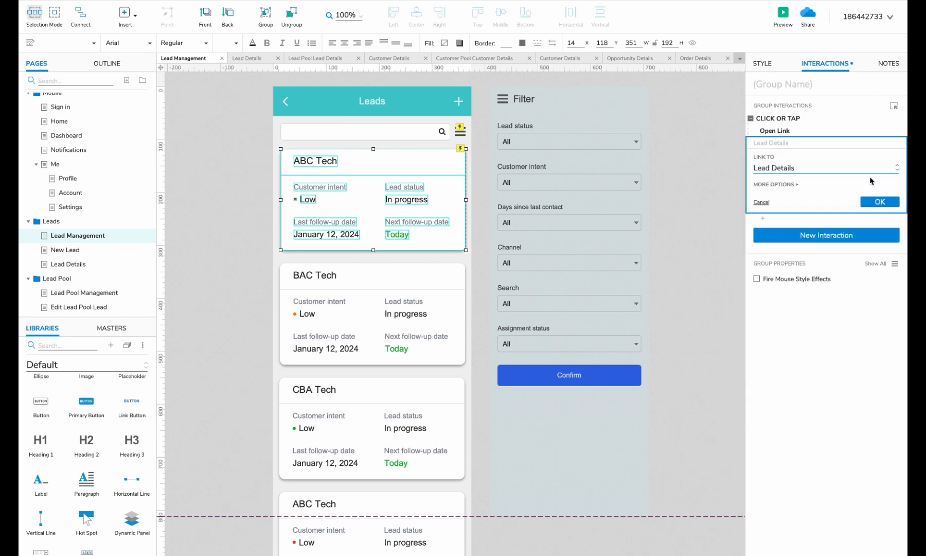
{"action": "left_click", "coordinate": [879, 200]}
{"action": "left_click", "coordinate": [362, 420]}
- Link the list cards on the mobile Lead Pool Management page to the Lead Pool Lead Details page
{"action": "scroll", "coordinate": [360, 443], "scroll_direction": "down", "scroll_amount": 5}
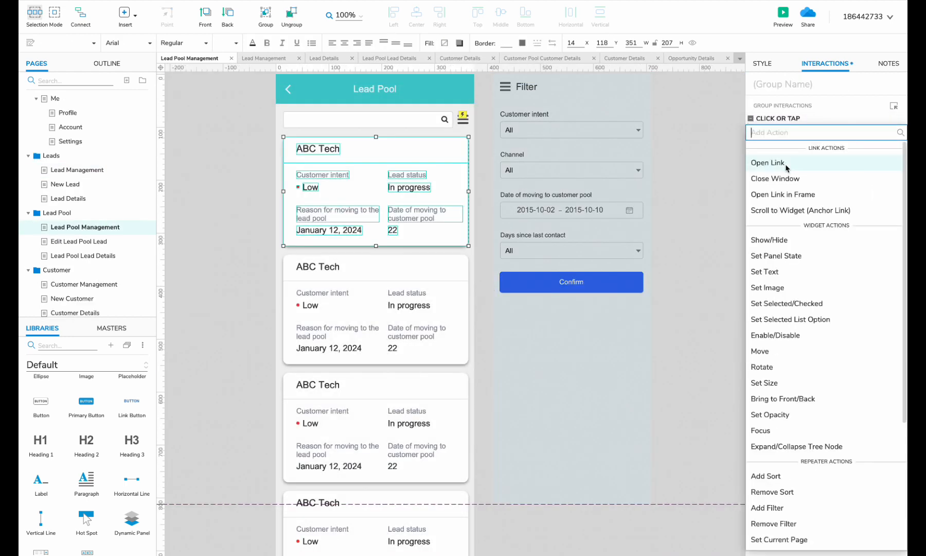
{"action": "left_click", "coordinate": [769, 161]}
{"action": "type", "text": "lead po"}
{"action": "left_click", "coordinate": [355, 326]}
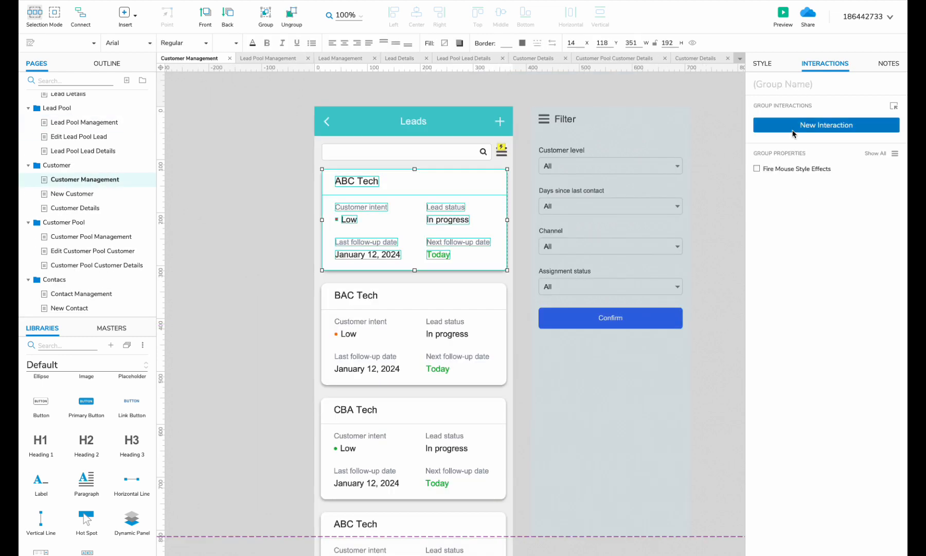
- Link the first ABC Tech card on the mobile Customer Management page to the Customer Details page under Customer
{"action": "left_click", "coordinate": [792, 125]}
{"action": "type", "text": "customer de"}
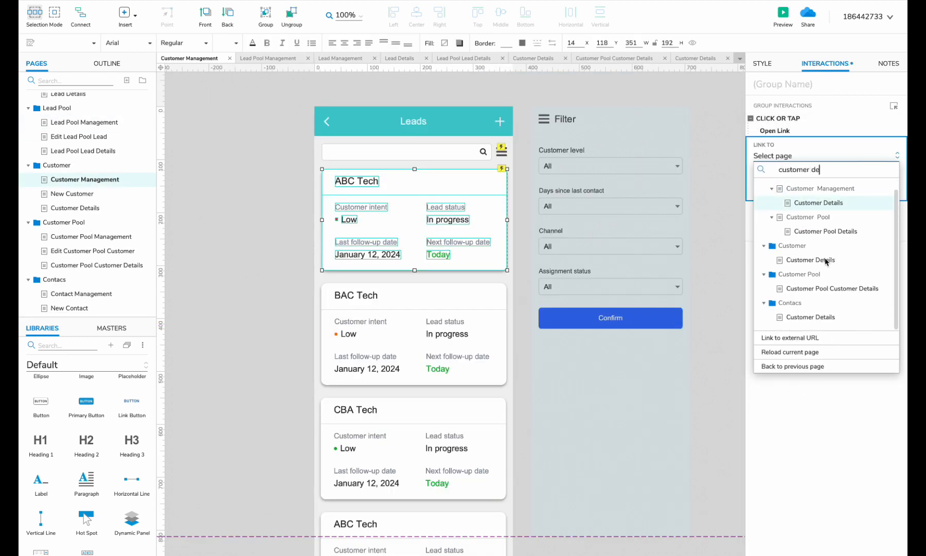
{"action": "left_click", "coordinate": [826, 261]}
- Rename the Customer Details page under Contacs as Contact Details, and check the New Contact and Contact Management pages
{"action": "scroll", "coordinate": [83, 274], "scroll_direction": "down", "scroll_amount": 1}
{"action": "left_click", "coordinate": [72, 291]}
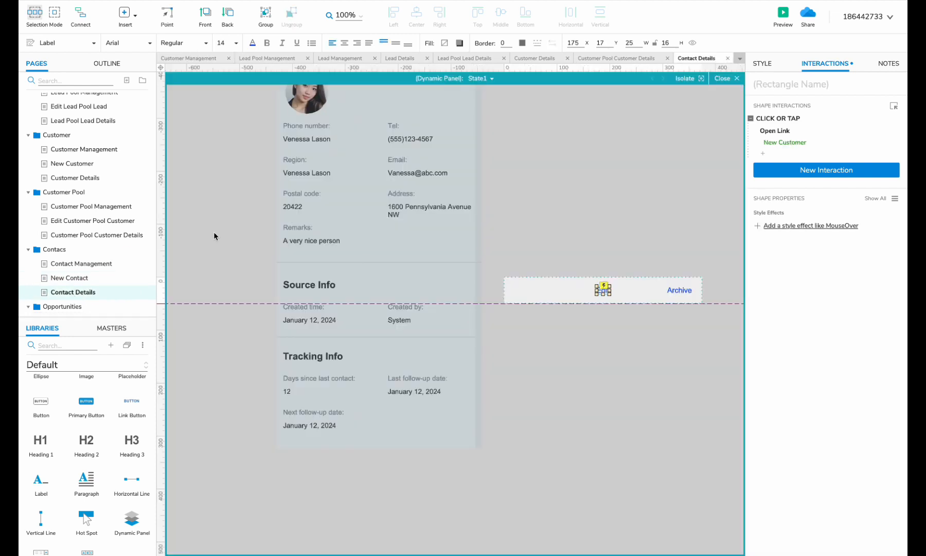
{"action": "left_click", "coordinate": [355, 133]}
{"action": "left_click", "coordinate": [69, 278]}
{"action": "left_click", "coordinate": [100, 265]}
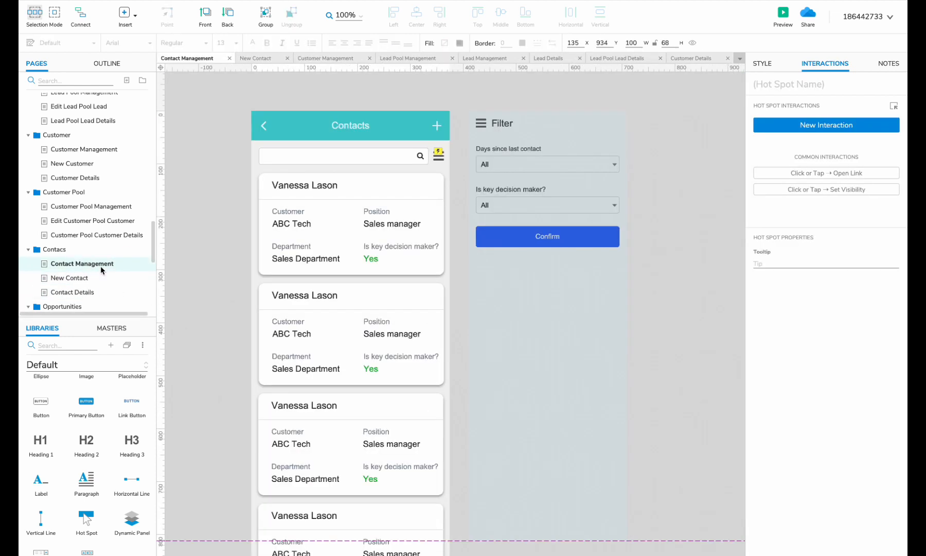
{"action": "scroll", "coordinate": [102, 269], "scroll_direction": "up", "scroll_amount": 1}
{"action": "left_click", "coordinate": [229, 59]}
{"action": "left_click", "coordinate": [205, 59]}
{"action": "left_click", "coordinate": [210, 59]}
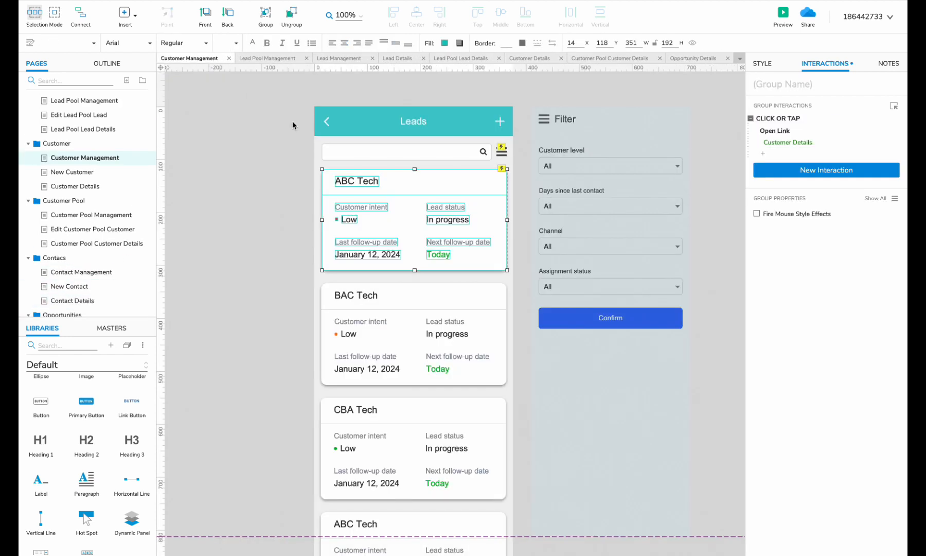
- Change the mobile Customer Management header to Customers and link the page's list cards to the mobile Customer Details page
{"action": "left_click", "coordinate": [787, 142]}
{"action": "left_click", "coordinate": [788, 168]}
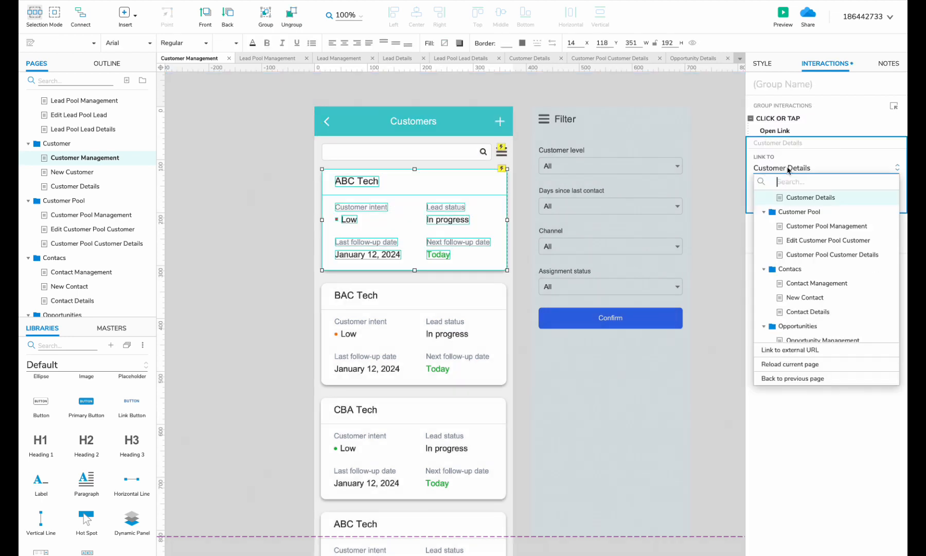
{"action": "left_click", "coordinate": [795, 300]}
{"action": "left_click", "coordinate": [374, 449]}
{"action": "scroll", "coordinate": [416, 362], "scroll_direction": "down", "scroll_amount": 2}
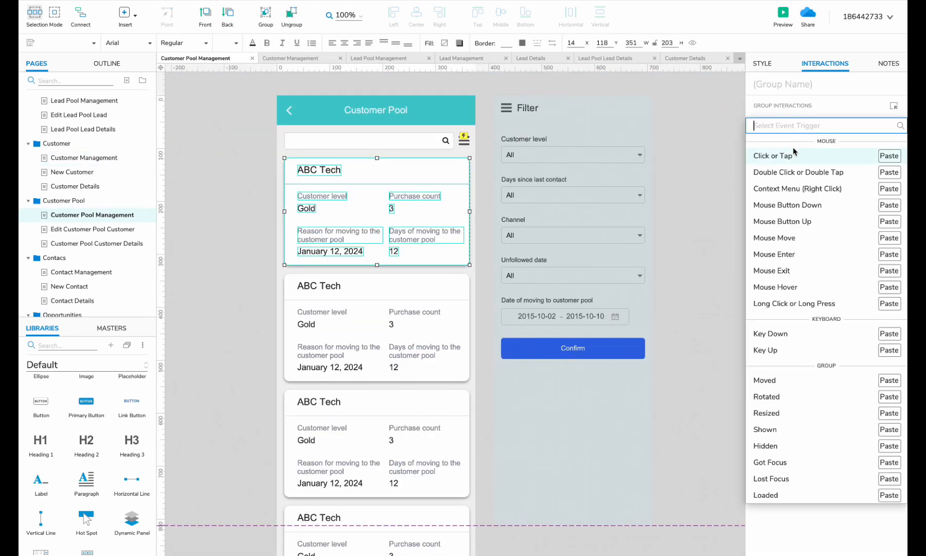
- Link the list cards on the mobile Customer Pool Management page to the Customer Pool Customer Details page
{"action": "left_click", "coordinate": [776, 155]}
{"action": "left_click", "coordinate": [787, 142]}
{"action": "left_click", "coordinate": [823, 155]}
{"action": "type", "text": "customer"}
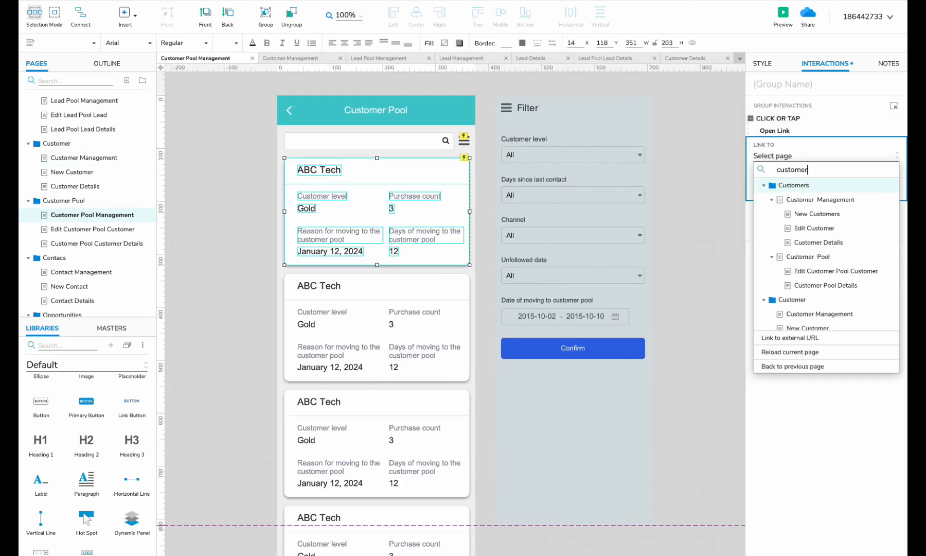
{"action": "scroll", "coordinate": [397, 298], "scroll_direction": "down", "scroll_amount": 3}
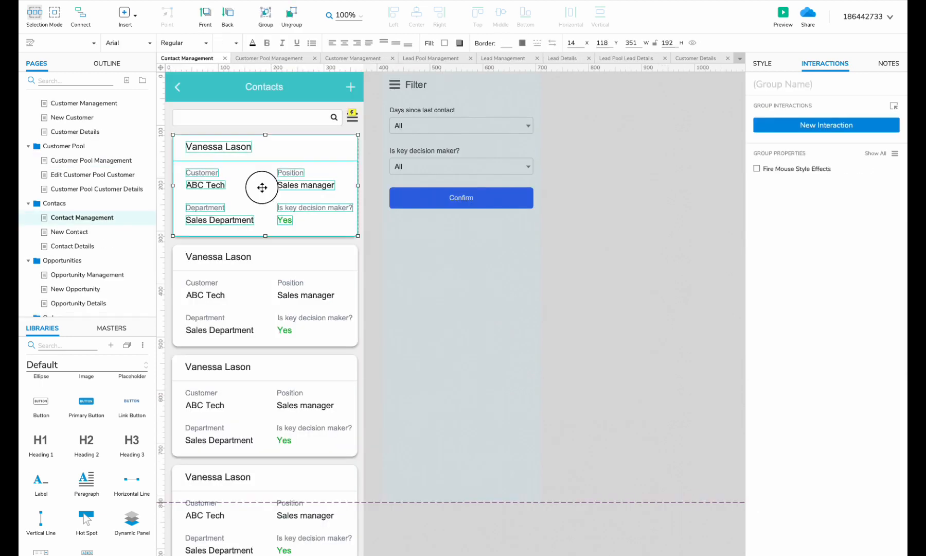
- Link the list cards on the mobile Contact Management page to the Contact Details page under Contacs
{"action": "left_click", "coordinate": [827, 170]}
{"action": "left_click", "coordinate": [776, 155]}
{"action": "left_click", "coordinate": [780, 163]}
{"action": "left_click", "coordinate": [823, 156]}
{"action": "type", "text": "conta"}
{"action": "left_click", "coordinate": [808, 300]}
{"action": "left_click", "coordinate": [881, 200]}
- Link the list cards on the mobile Opportunity Management page to the mobile Opportunity Details page
{"action": "scroll", "coordinate": [435, 356], "scroll_direction": "down", "scroll_amount": 2}
{"action": "left_click", "coordinate": [415, 241]}
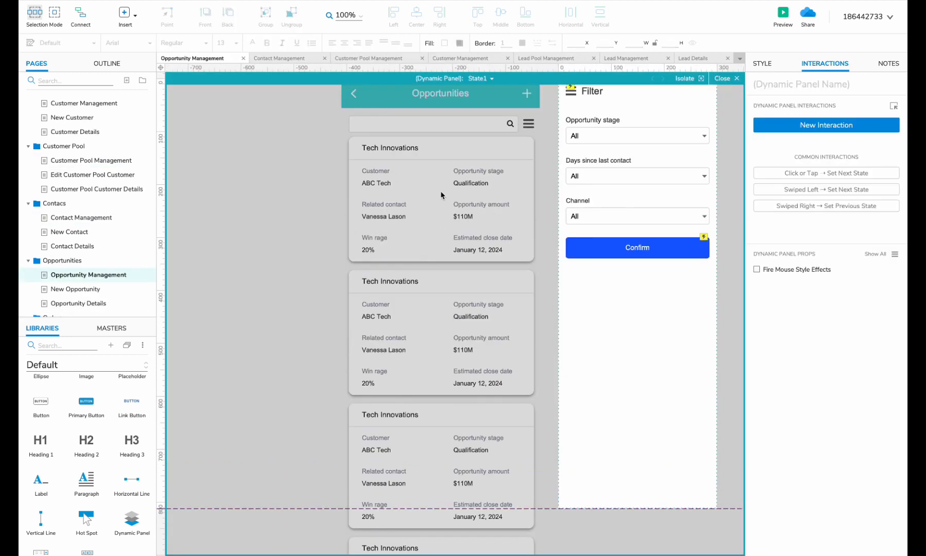
{"action": "left_click", "coordinate": [770, 169]}
{"action": "left_click", "coordinate": [770, 169]}
{"action": "type", "text": "opp"}
{"action": "left_click", "coordinate": [811, 306]}
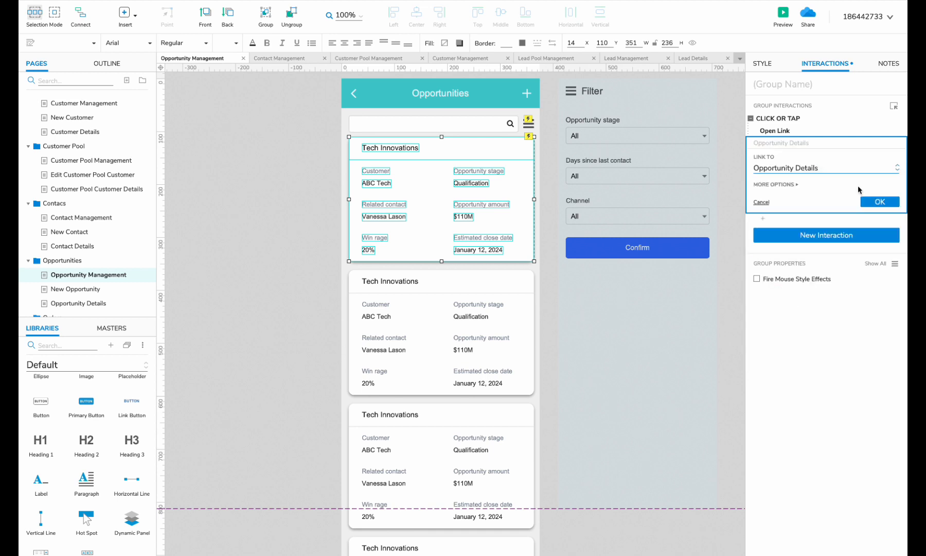
{"action": "left_click", "coordinate": [877, 201]}
{"action": "scroll", "coordinate": [434, 360], "scroll_direction": "down", "scroll_amount": 3}
{"action": "left_click", "coordinate": [432, 329]}
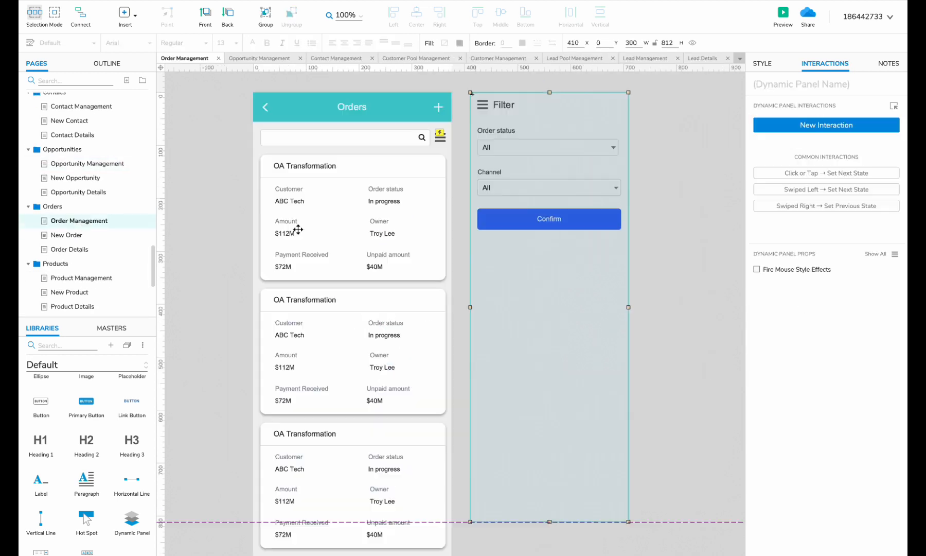
- Link the list cards on the mobile Order Management page to the mobile Order Details page
{"action": "scroll", "coordinate": [298, 229], "scroll_direction": "right", "scroll_amount": 1}
{"action": "left_click", "coordinate": [298, 230]}
{"action": "left_click", "coordinate": [795, 125]}
{"action": "left_click", "coordinate": [785, 155]}
{"action": "left_click", "coordinate": [789, 165]}
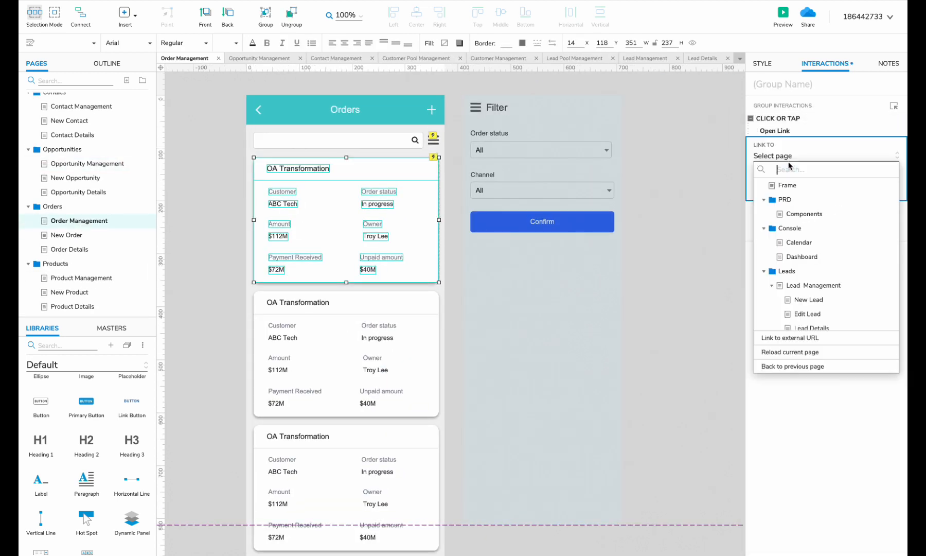
{"action": "left_click", "coordinate": [801, 302]}
{"action": "left_click", "coordinate": [878, 201]}
{"action": "left_click", "coordinate": [325, 443]}
{"action": "scroll", "coordinate": [325, 442], "scroll_direction": "down", "scroll_amount": 2}
- Link the list cards on the mobile Contract Management page to the mobile Contract Details page
{"action": "scroll", "coordinate": [68, 269], "scroll_direction": "down", "scroll_amount": 2}
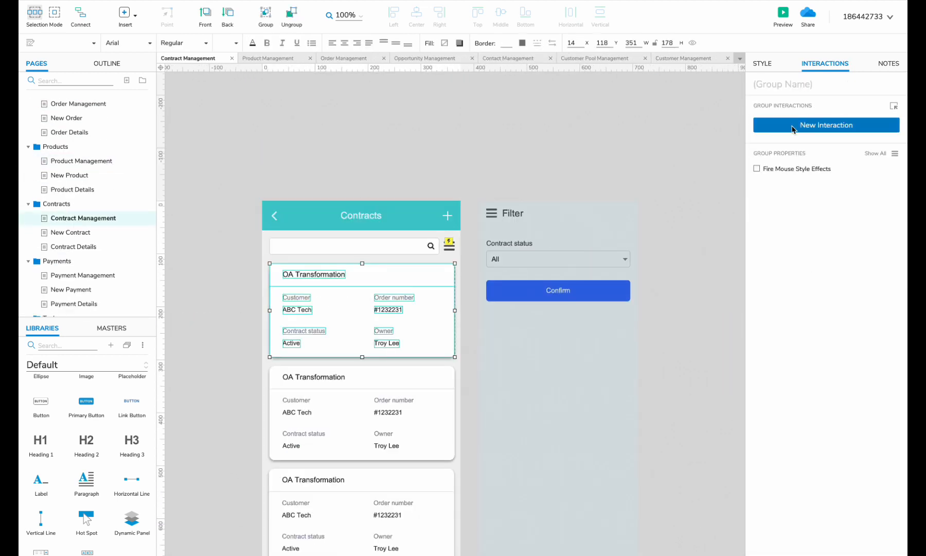
{"action": "left_click", "coordinate": [793, 129]}
{"action": "left_click", "coordinate": [783, 154]}
{"action": "left_click", "coordinate": [779, 166]}
{"action": "left_click", "coordinate": [809, 299]}
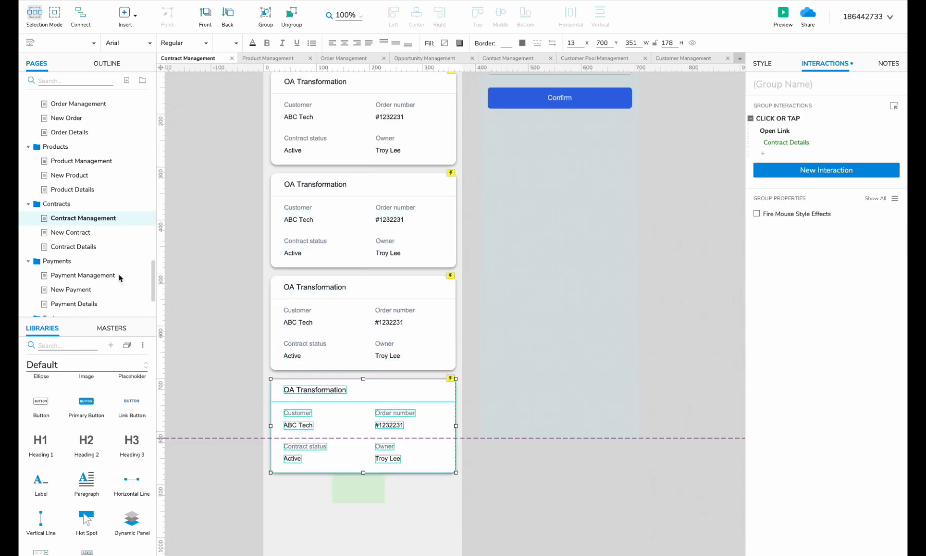
- Link the list cards on the mobile Payment Management page to the mobile Payment Details page
{"action": "left_click", "coordinate": [120, 275]}
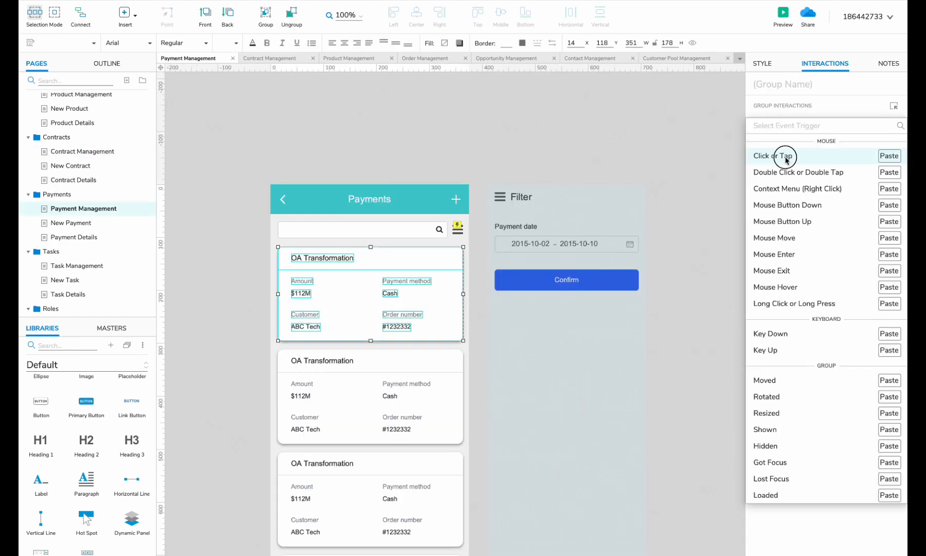
{"action": "left_click", "coordinate": [786, 159]}
{"action": "left_click", "coordinate": [779, 166]}
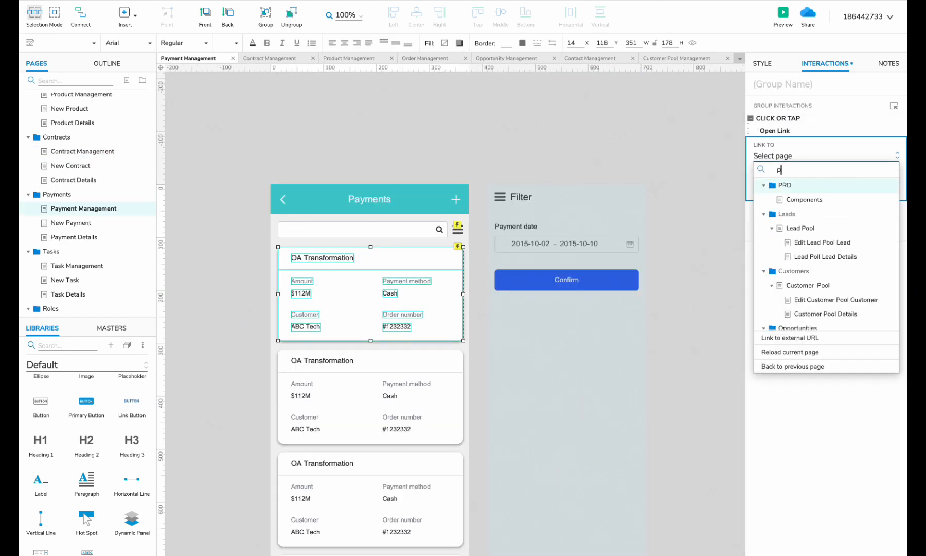
{"action": "scroll", "coordinate": [824, 309], "scroll_direction": "down", "scroll_amount": 1}
{"action": "left_click", "coordinate": [803, 288]}
{"action": "left_click", "coordinate": [878, 201]}
{"action": "left_click", "coordinate": [370, 396]}
{"action": "scroll", "coordinate": [371, 396], "scroll_direction": "down", "scroll_amount": 2}
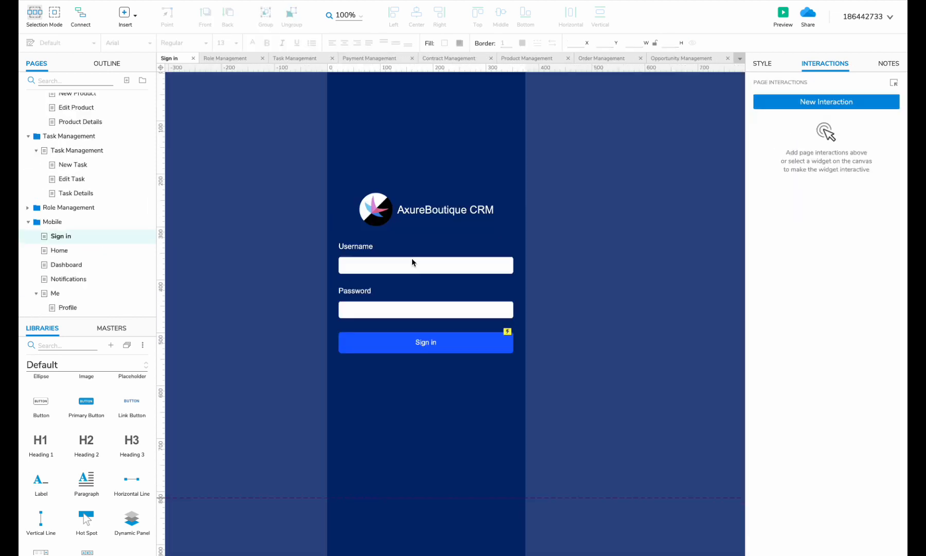
- Set the filter dynamic panel on the mobile Lead Management page to hidden
{"action": "scroll", "coordinate": [93, 206], "scroll_direction": "down", "scroll_amount": 5}
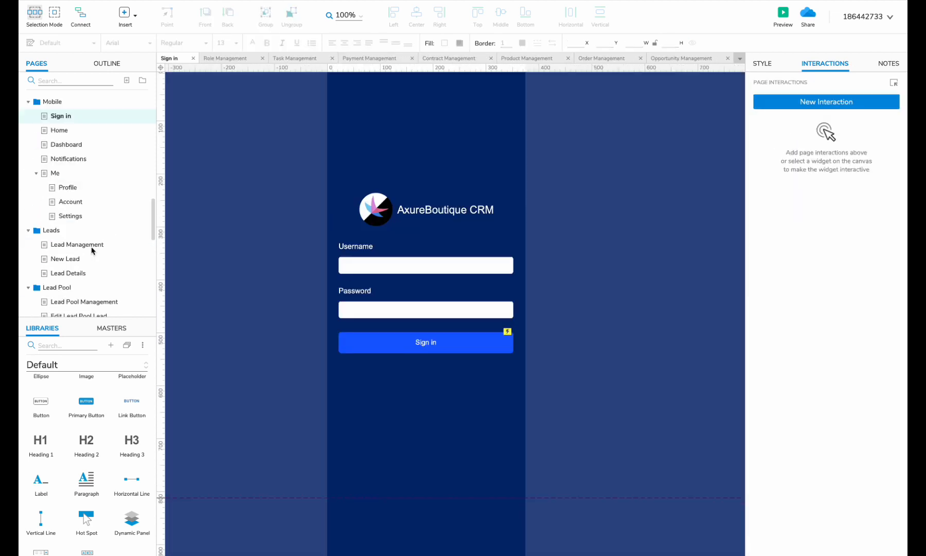
{"action": "left_click", "coordinate": [92, 246]}
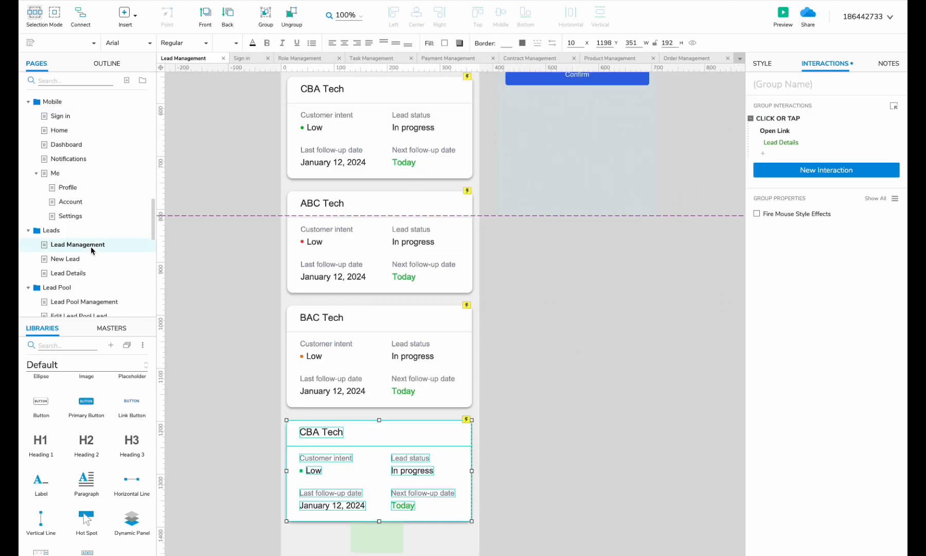
{"action": "scroll", "coordinate": [552, 192], "scroll_direction": "up", "scroll_amount": 4}
{"action": "left_click", "coordinate": [552, 191]}
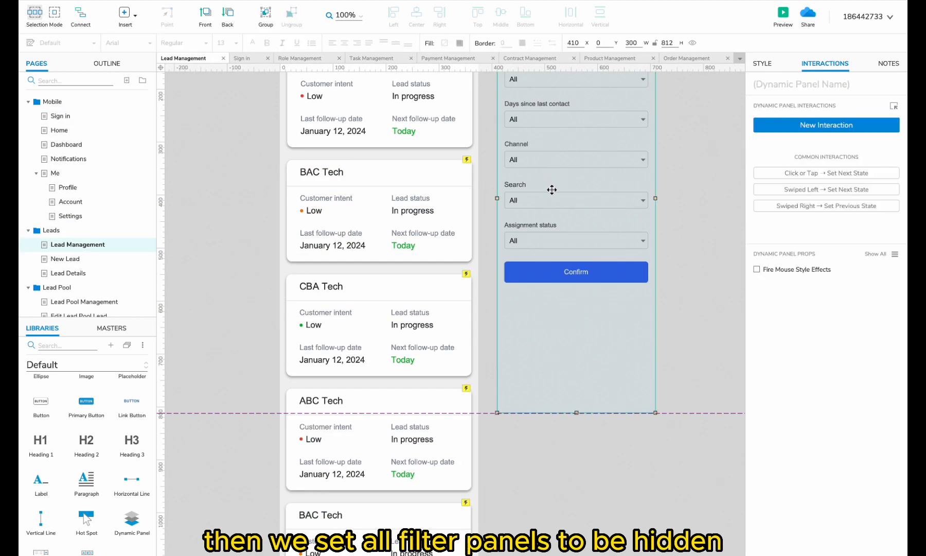
{"action": "right_click", "coordinate": [552, 190]}
{"action": "left_click", "coordinate": [576, 264]}
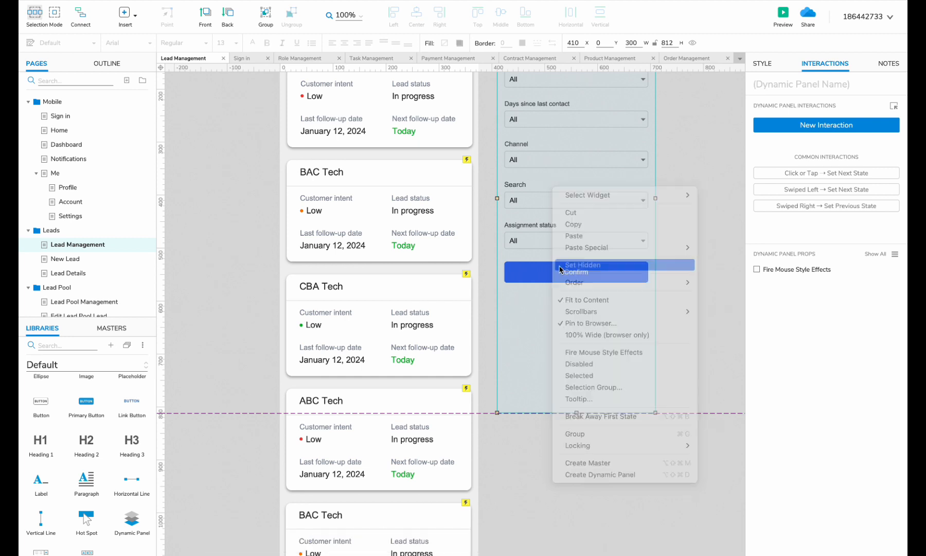
- Set the filter panels on the mobile Lead Pool Management and Customer Management pages to hidden
{"action": "scroll", "coordinate": [114, 275], "scroll_direction": "down", "scroll_amount": 3}
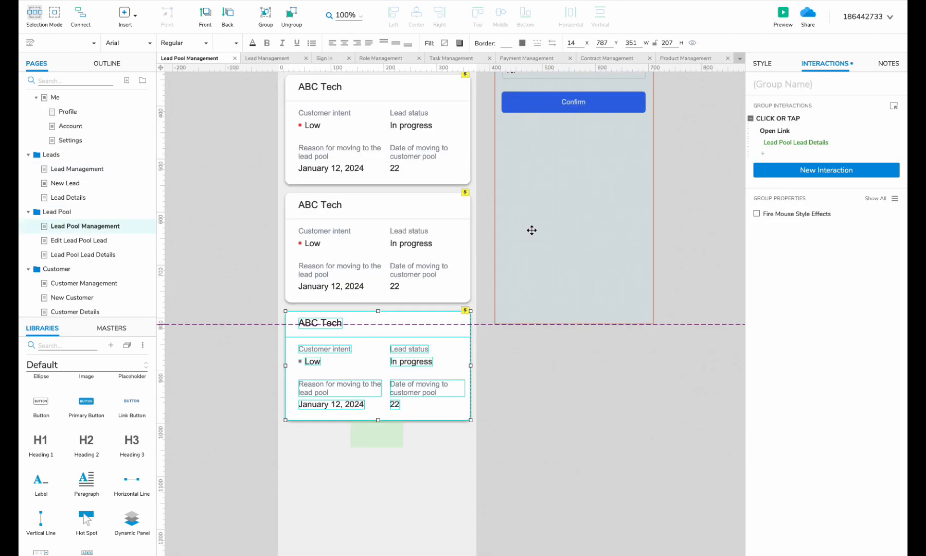
{"action": "left_click", "coordinate": [531, 230]}
{"action": "scroll", "coordinate": [87, 232], "scroll_direction": "down", "scroll_amount": 1}
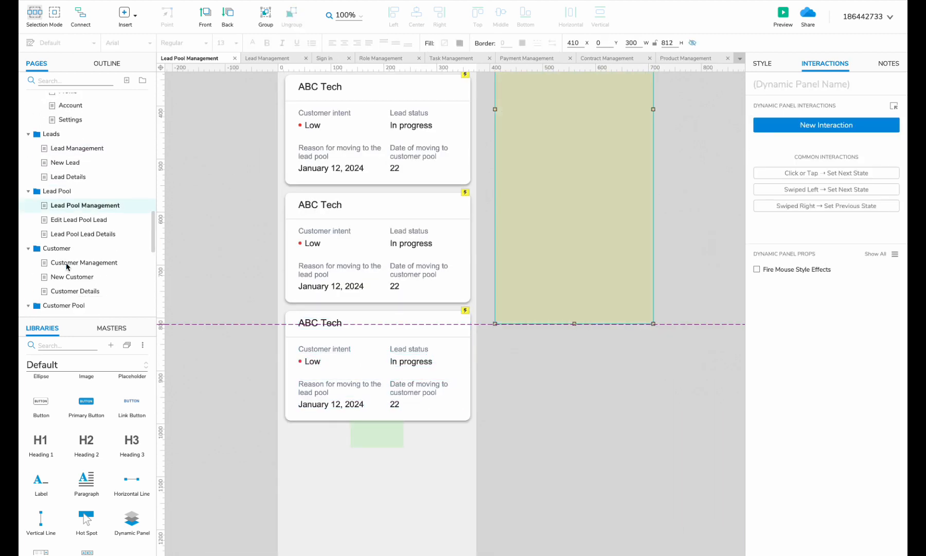
{"action": "left_click", "coordinate": [61, 261]}
{"action": "right_click", "coordinate": [533, 164]}
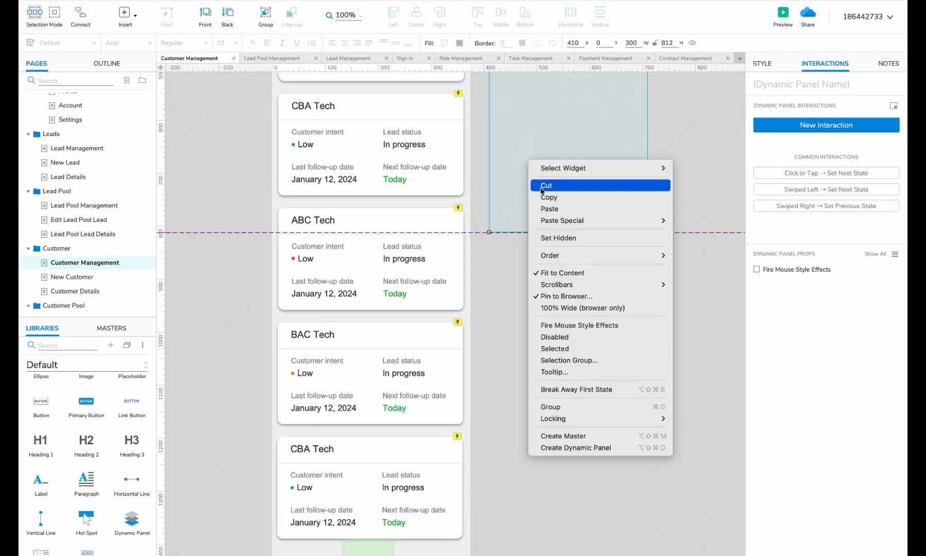
- Set the filter panels on the mobile Customer Pool Management and Contact Management pages to hidden
{"action": "scroll", "coordinate": [96, 216], "scroll_direction": "down", "scroll_amount": 3}
{"action": "left_click", "coordinate": [97, 199]}
{"action": "right_click", "coordinate": [507, 324]}
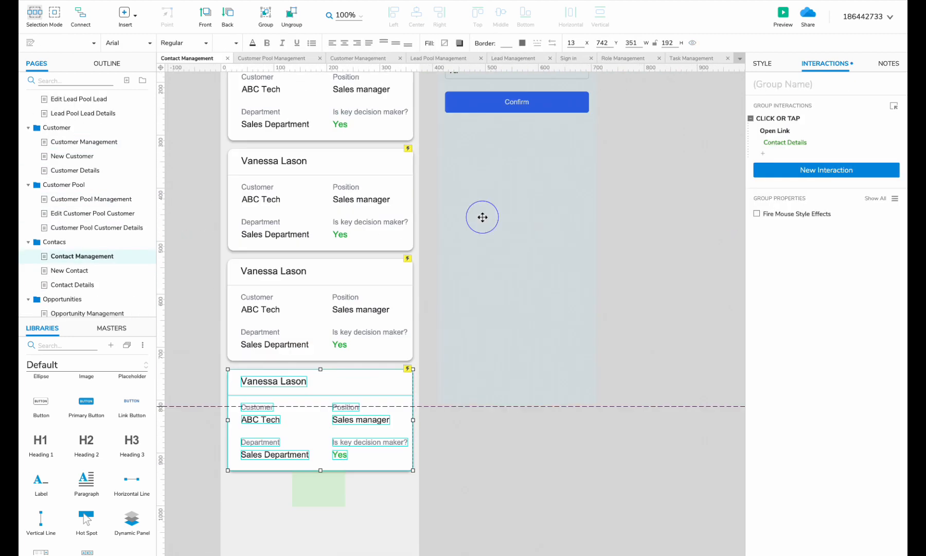
{"action": "left_click", "coordinate": [482, 215]}
- Set the filter panels on the mobile Opportunity Management and Order Management pages to hidden
{"action": "scroll", "coordinate": [88, 232], "scroll_direction": "down", "scroll_amount": 3}
{"action": "left_click", "coordinate": [112, 242]}
{"action": "right_click", "coordinate": [457, 167]}
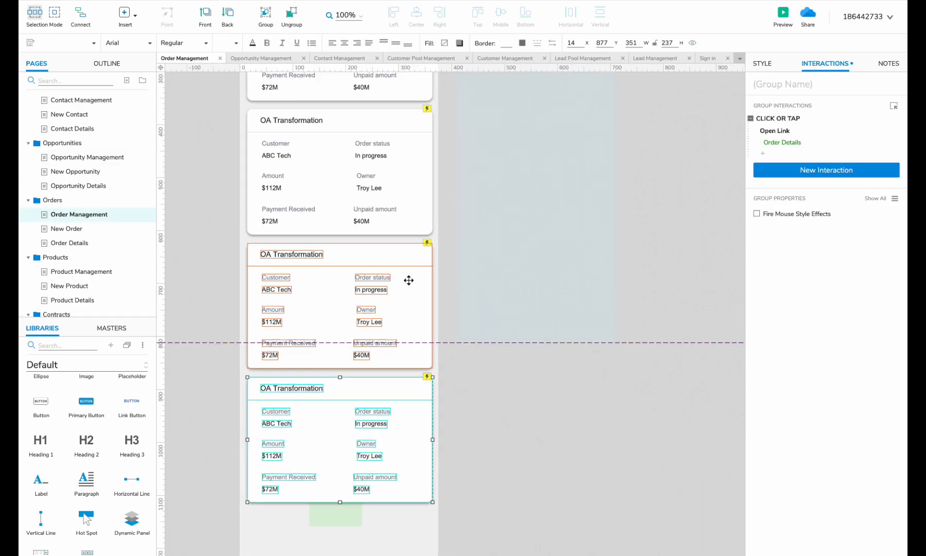
{"action": "left_click", "coordinate": [530, 206]}
- Set the filter panels on the mobile Product Management and Contract Management pages to hidden
{"action": "scroll", "coordinate": [87, 231], "scroll_direction": "down", "scroll_amount": 3}
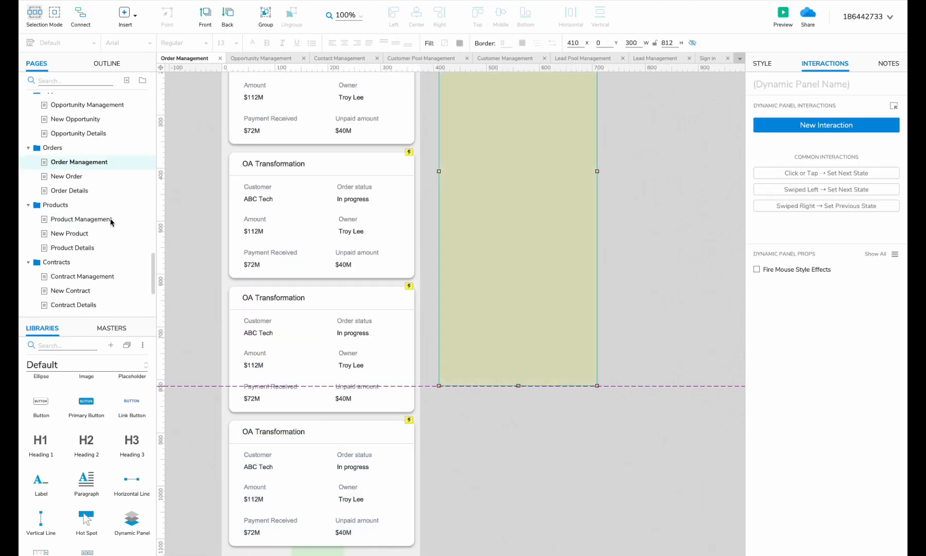
{"action": "left_click", "coordinate": [110, 218]}
{"action": "right_click", "coordinate": [548, 201]}
{"action": "left_click", "coordinate": [113, 273]}
{"action": "right_click", "coordinate": [448, 258]}
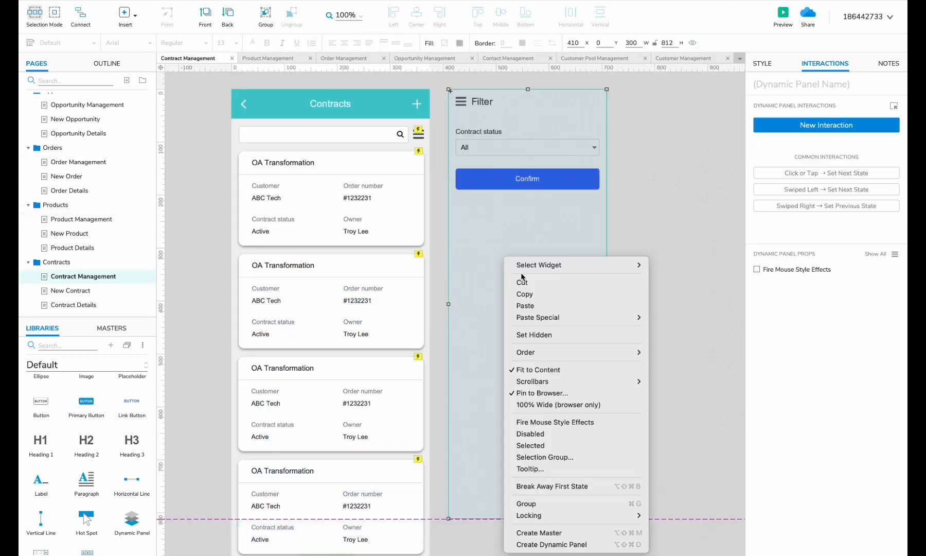
{"action": "left_click", "coordinate": [481, 334]}
- Set the filter panel on the mobile Payment Management page to hidden
{"action": "scroll", "coordinate": [80, 227], "scroll_direction": "down", "scroll_amount": 4}
{"action": "left_click", "coordinate": [82, 235]}
{"action": "right_click", "coordinate": [553, 237]}
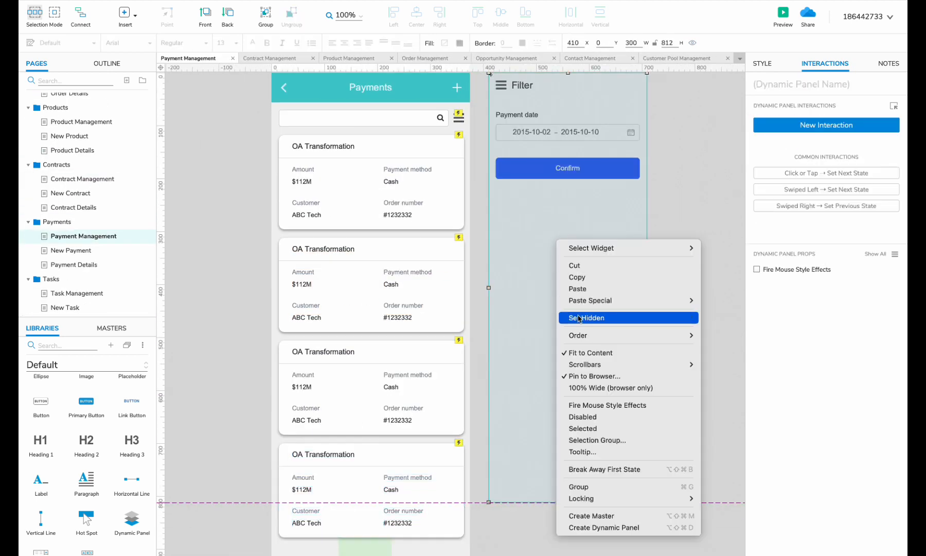
- Set the filter panels on the mobile Task Management and Role Management pages to hidden
{"action": "left_click", "coordinate": [77, 293]}
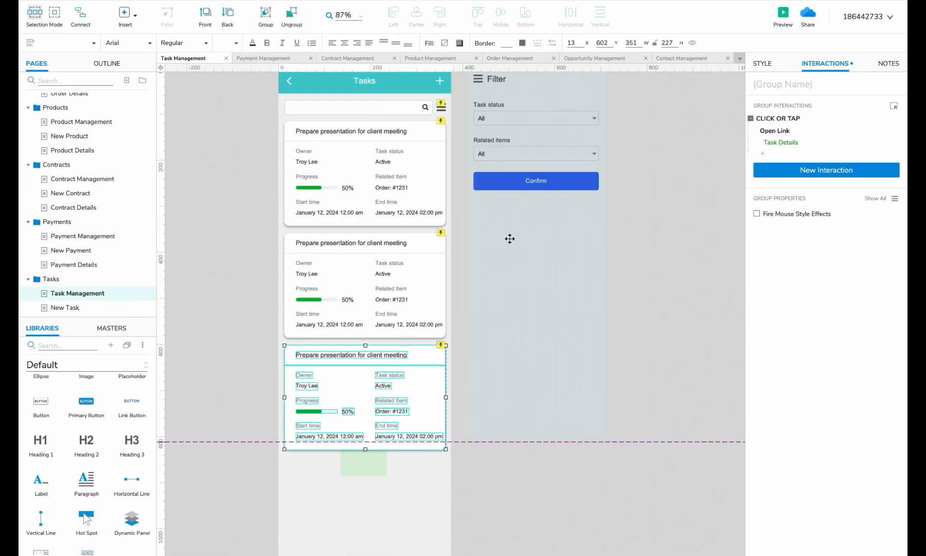
{"action": "scroll", "coordinate": [97, 231], "scroll_direction": "down", "scroll_amount": 3}
{"action": "left_click", "coordinate": [82, 275]}
- Preview the prototype in the browser from the mobile Sign in page and sign in to reach its home page
{"action": "scroll", "coordinate": [86, 230], "scroll_direction": "down", "scroll_amount": 3}
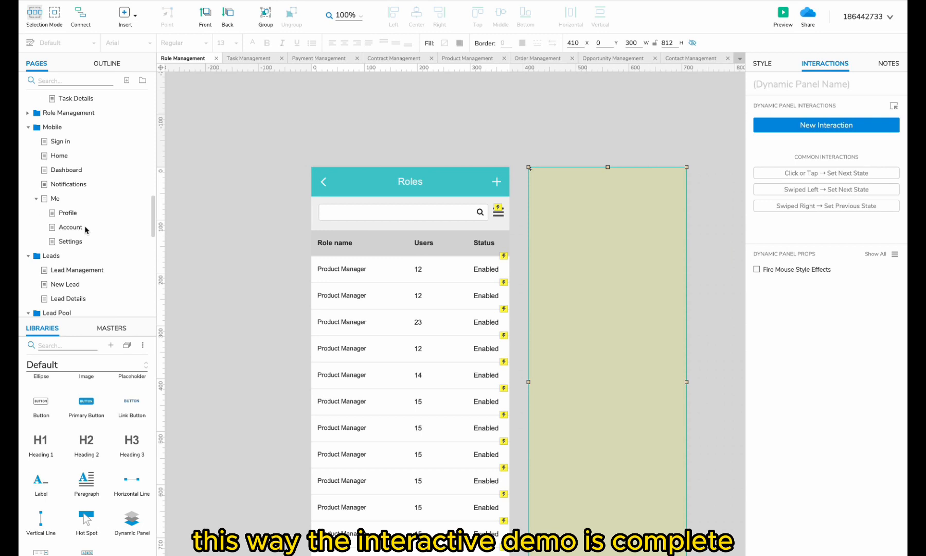
{"action": "scroll", "coordinate": [86, 221], "scroll_direction": "up", "scroll_amount": 3}
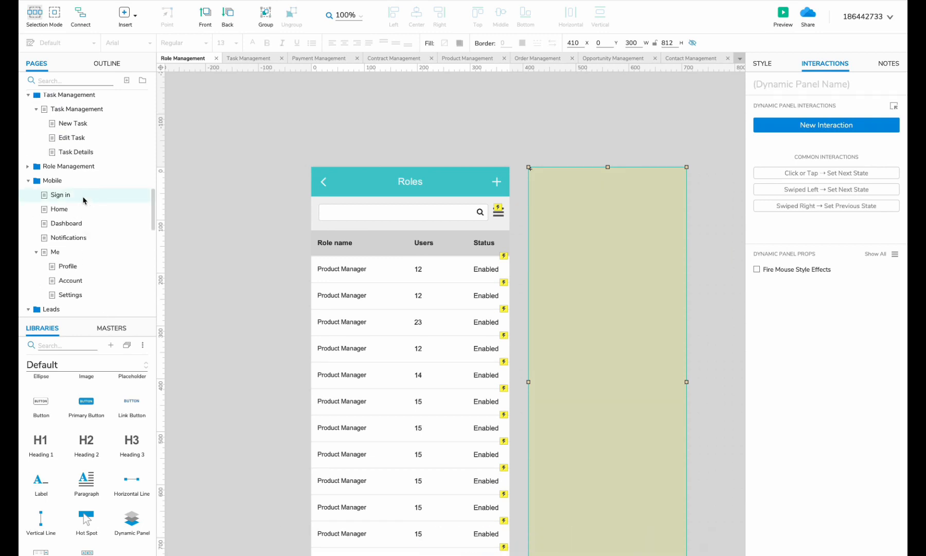
{"action": "double_click", "coordinate": [84, 200]}
{"action": "left_click", "coordinate": [793, 26]}
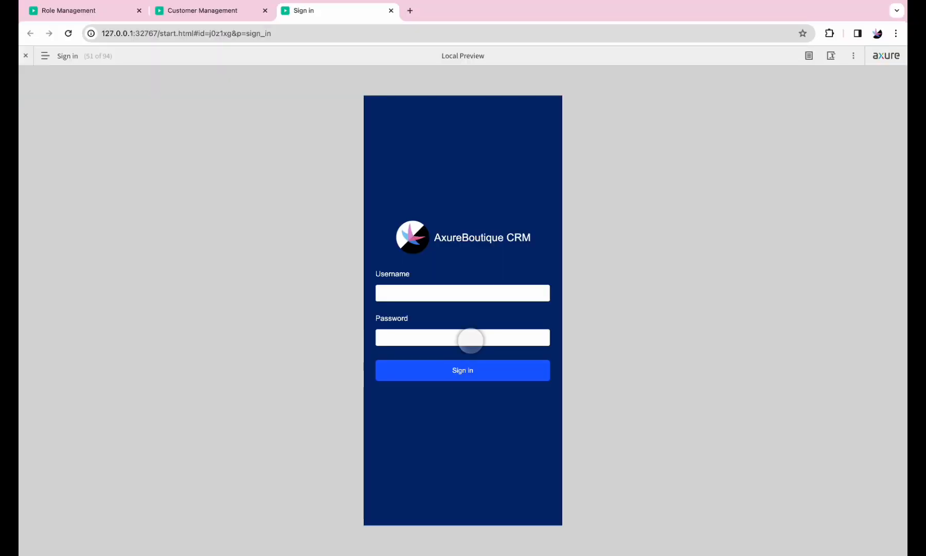
{"action": "left_click", "coordinate": [449, 371]}
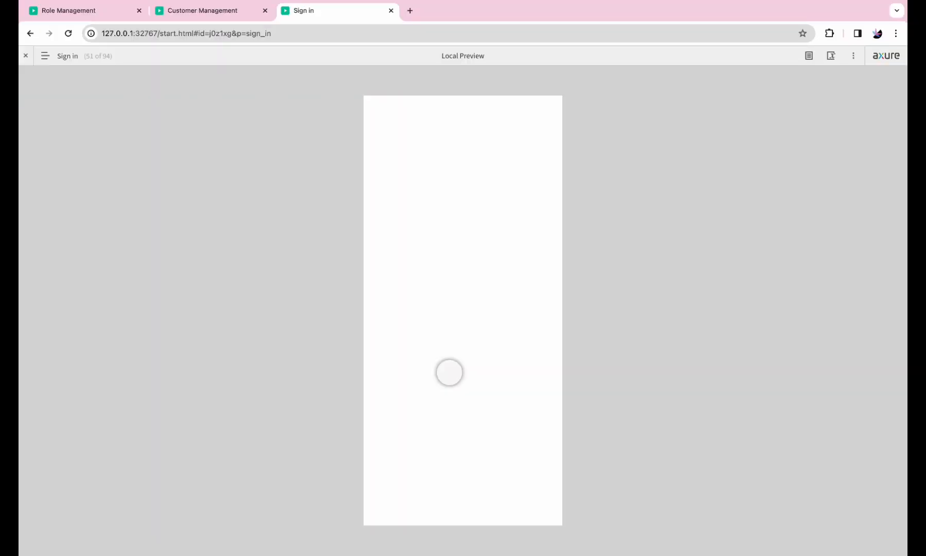
- Test the Leads list and its New Lead form, submitting the empty form to return to the list
{"action": "left_click", "coordinate": [390, 176]}
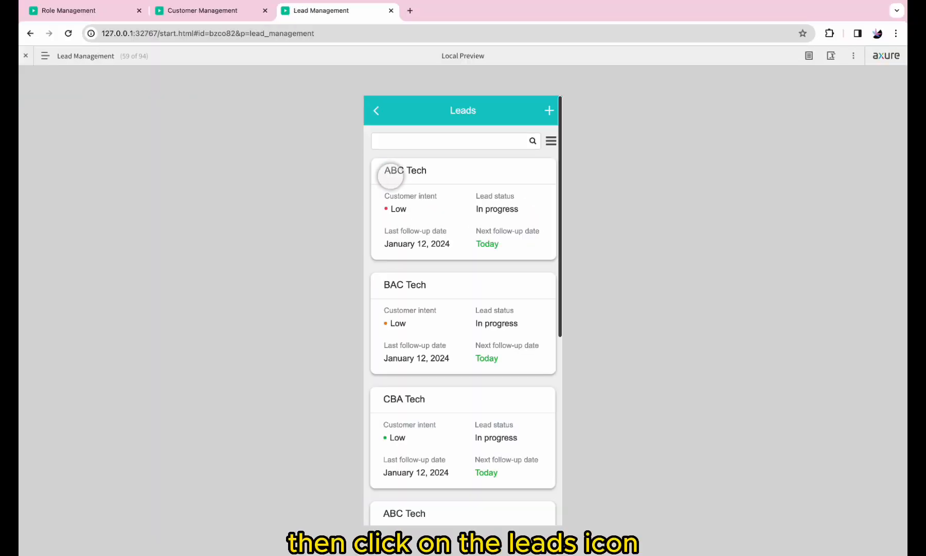
{"action": "scroll", "coordinate": [391, 176], "scroll_direction": "down", "scroll_amount": 6}
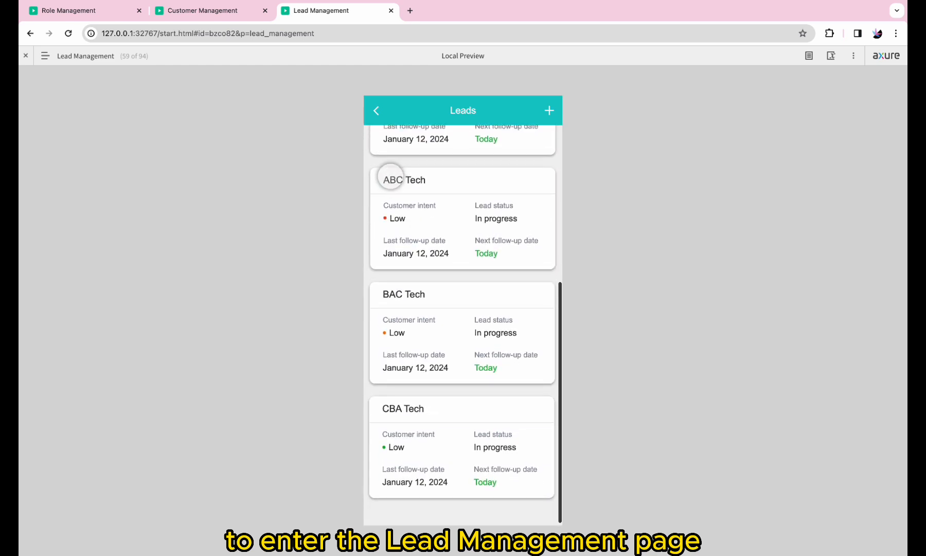
{"action": "scroll", "coordinate": [446, 227], "scroll_direction": "up", "scroll_amount": 2}
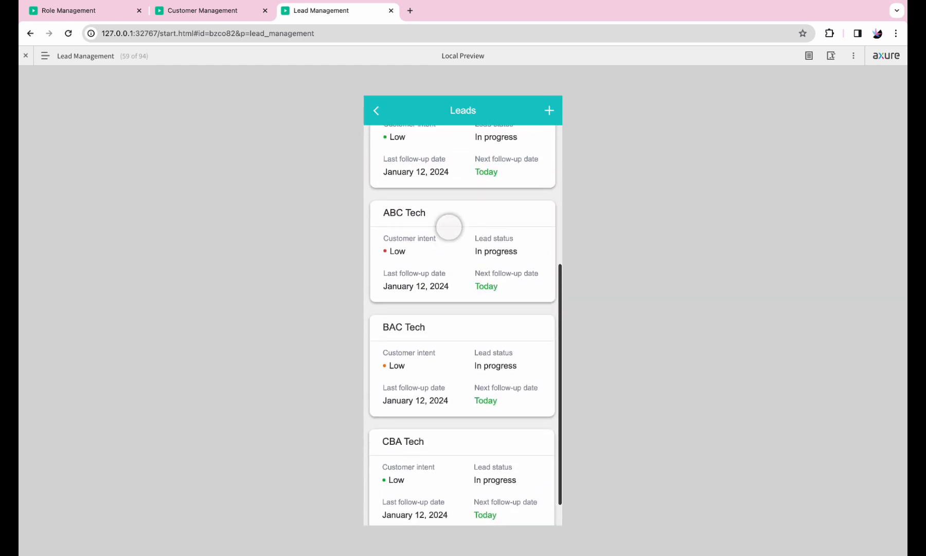
{"action": "left_click", "coordinate": [550, 111]}
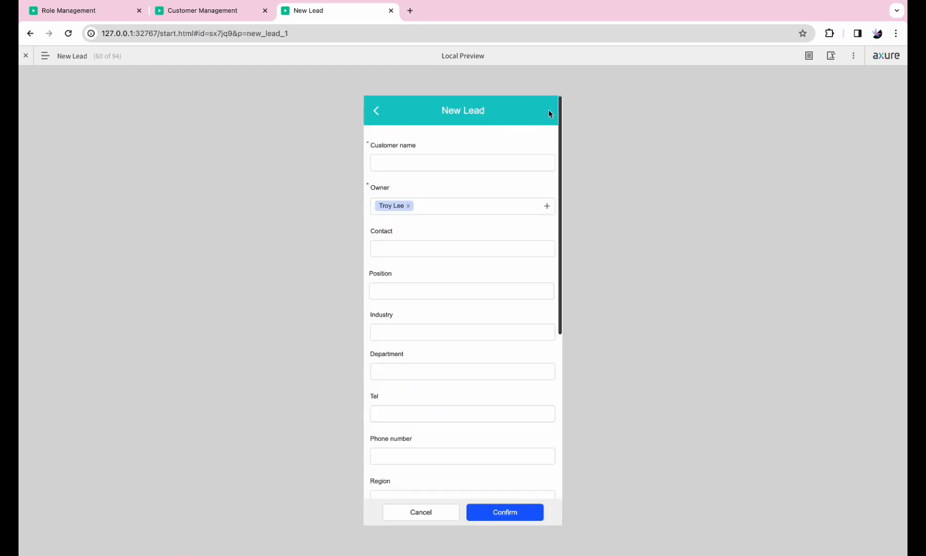
{"action": "scroll", "coordinate": [475, 300], "scroll_direction": "down", "scroll_amount": 6}
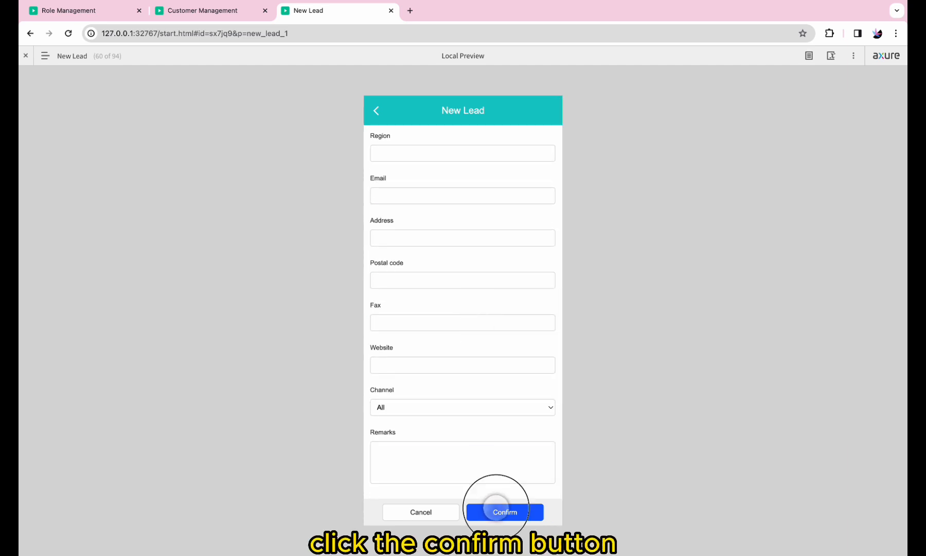
{"action": "left_click", "coordinate": [498, 509]}
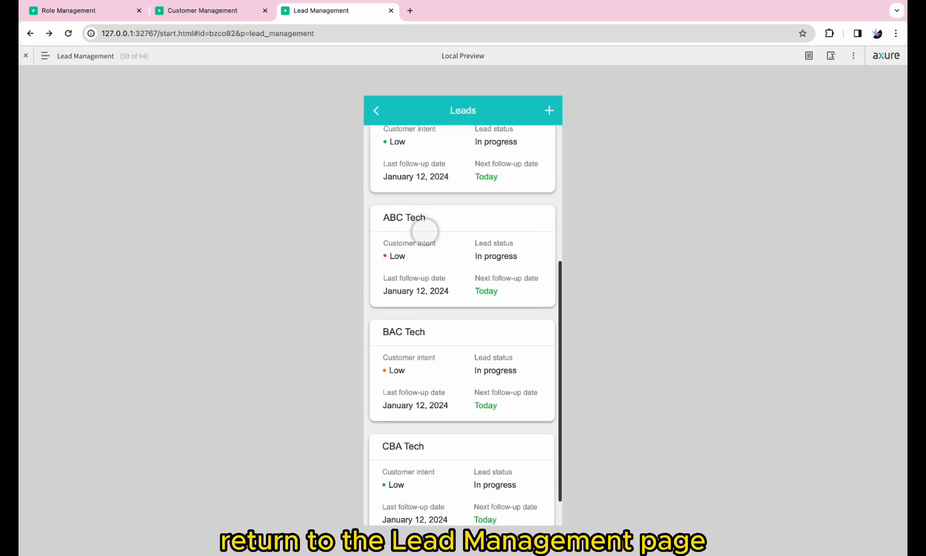
- Open the ABC Tech lead's details and check the Follow-up Records, Task Records, Attachments and Operation Log sections
{"action": "left_click", "coordinate": [424, 230]}
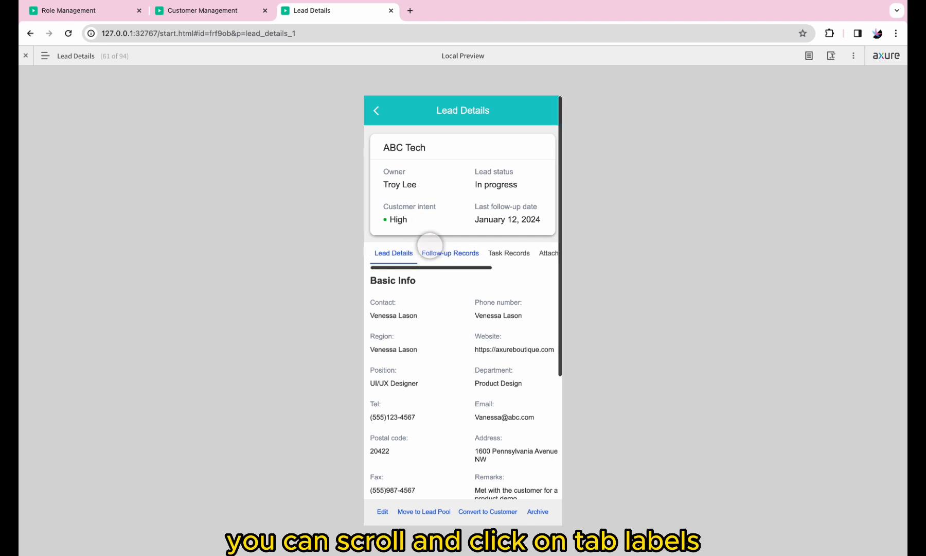
{"action": "left_click", "coordinate": [440, 251]}
{"action": "left_click", "coordinate": [506, 250]}
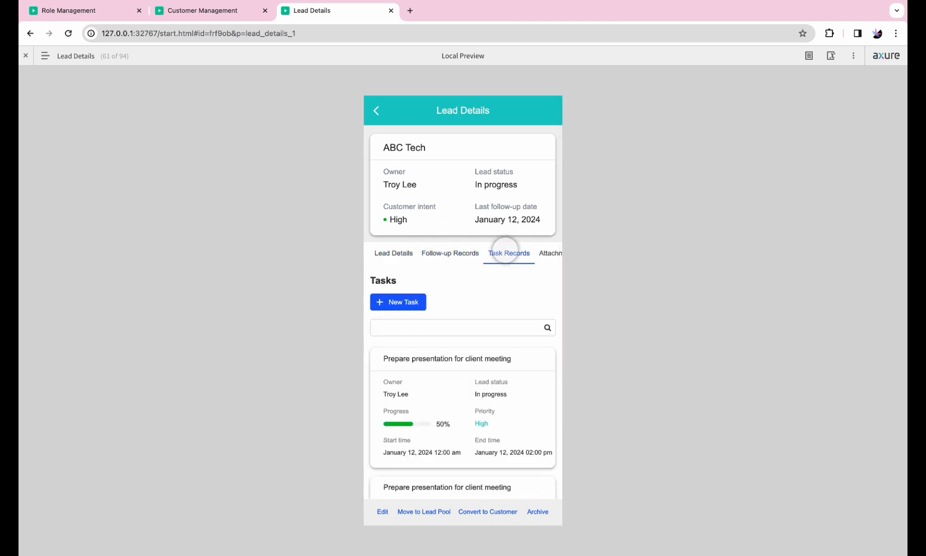
{"action": "left_click", "coordinate": [441, 253]}
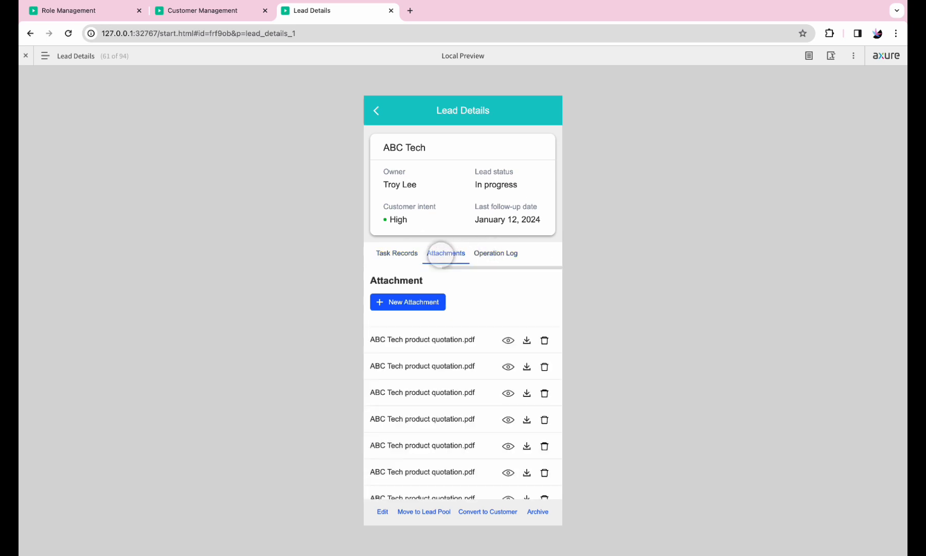
{"action": "left_click", "coordinate": [490, 250]}
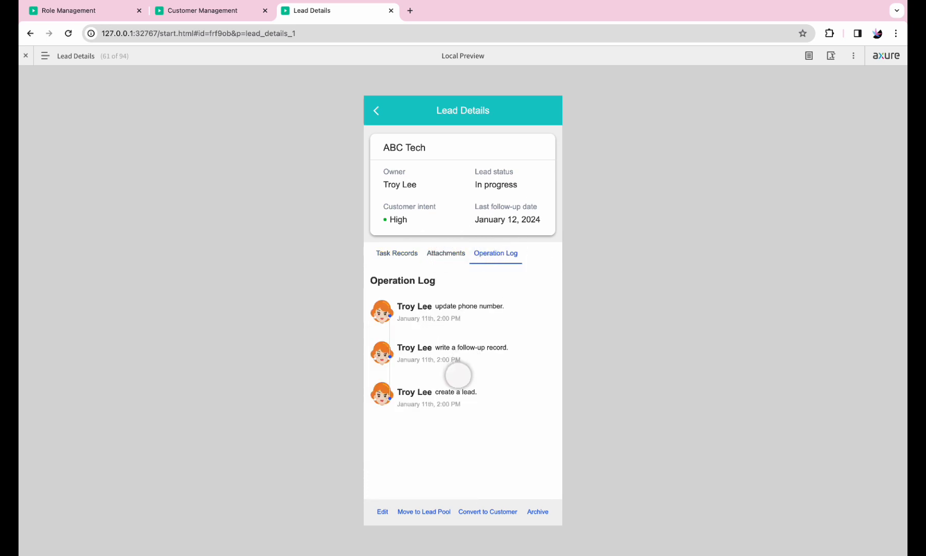
- Test the Edit link on the Lead Details page and go back to the prototype's home page
{"action": "left_click", "coordinate": [380, 510]}
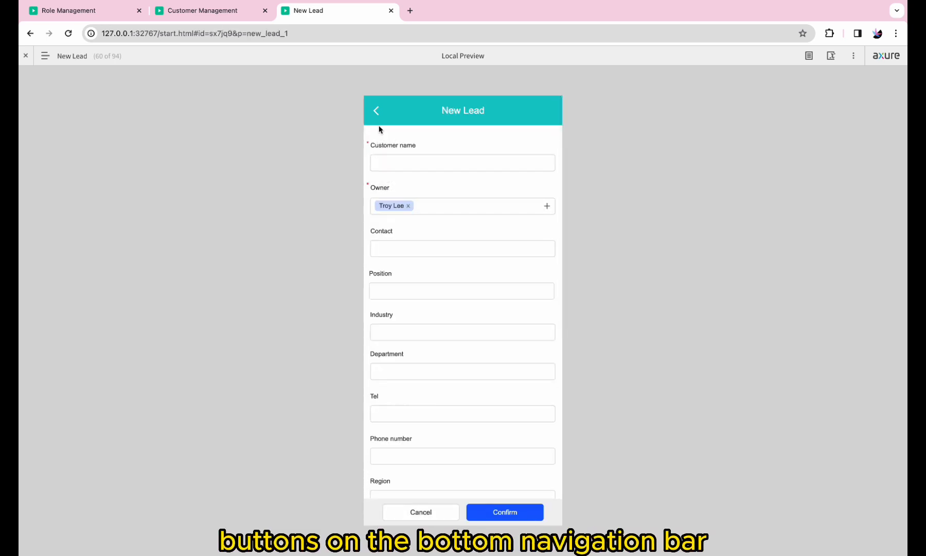
{"action": "left_click", "coordinate": [378, 109]}
{"action": "left_click", "coordinate": [378, 109]}
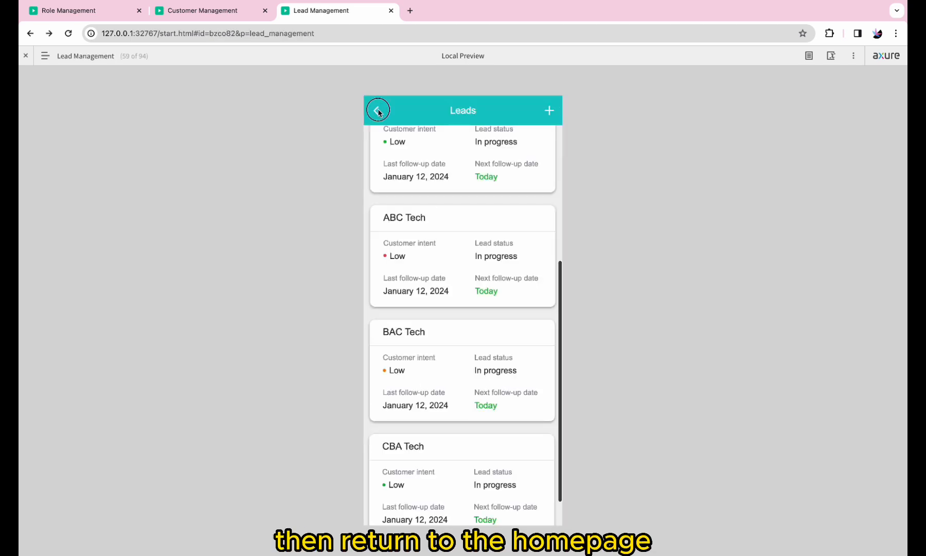
{"action": "left_click", "coordinate": [378, 110]}
- Test the Customers list and its New Customer form, going back to the list
{"action": "left_click", "coordinate": [434, 175]}
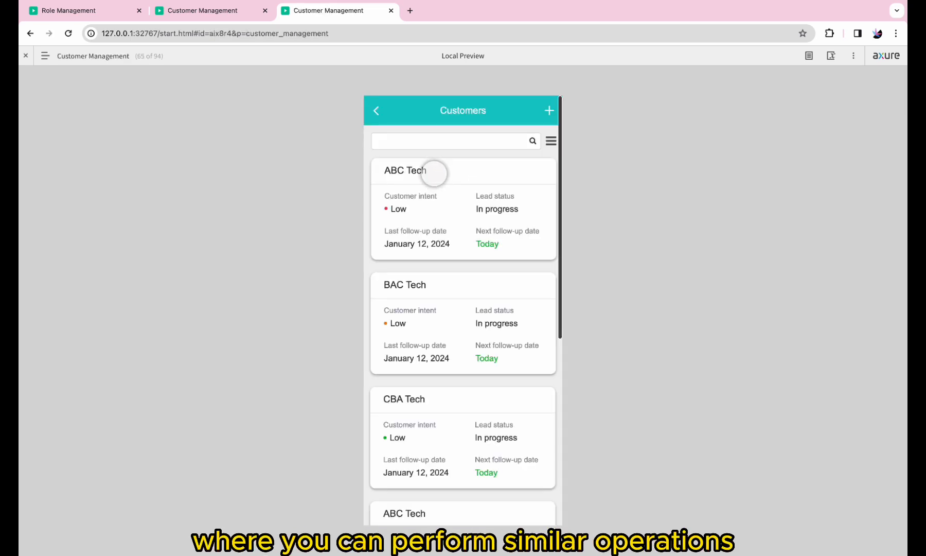
{"action": "scroll", "coordinate": [439, 259], "scroll_direction": "down", "scroll_amount": 6}
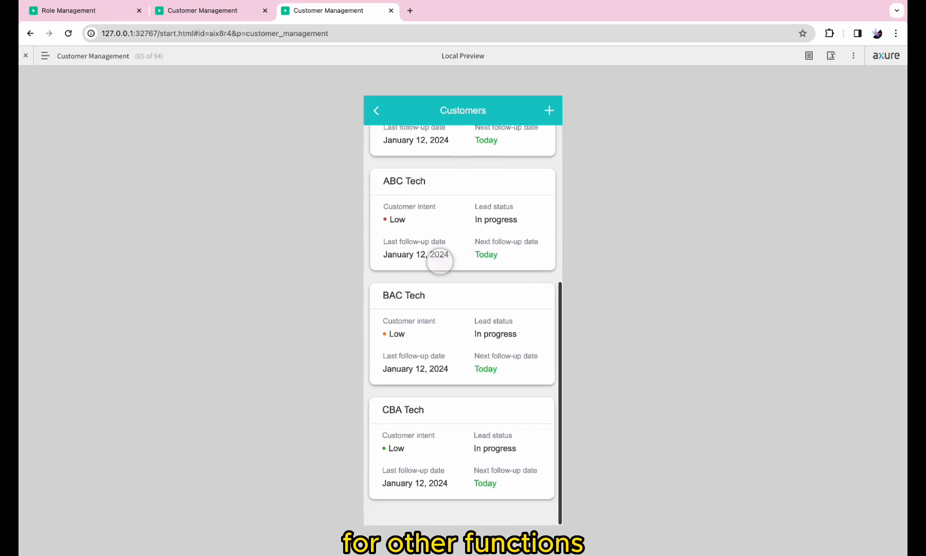
{"action": "left_click", "coordinate": [547, 109]}
{"action": "scroll", "coordinate": [393, 130], "scroll_direction": "down", "scroll_amount": 5}
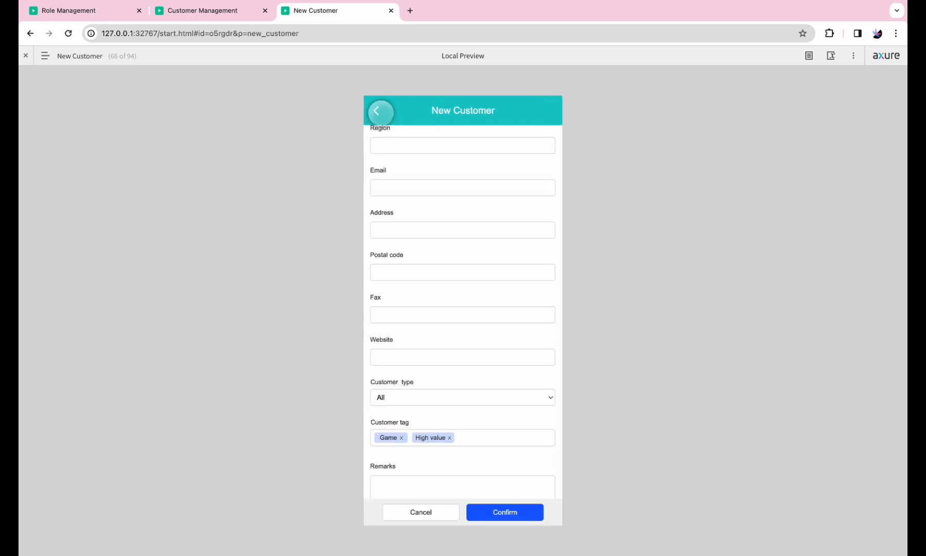
{"action": "left_click", "coordinate": [378, 111]}
- Review a customer's details page down to the tracking information and return to the home page
{"action": "left_click", "coordinate": [429, 226]}
{"action": "scroll", "coordinate": [424, 306], "scroll_direction": "down", "scroll_amount": 6}
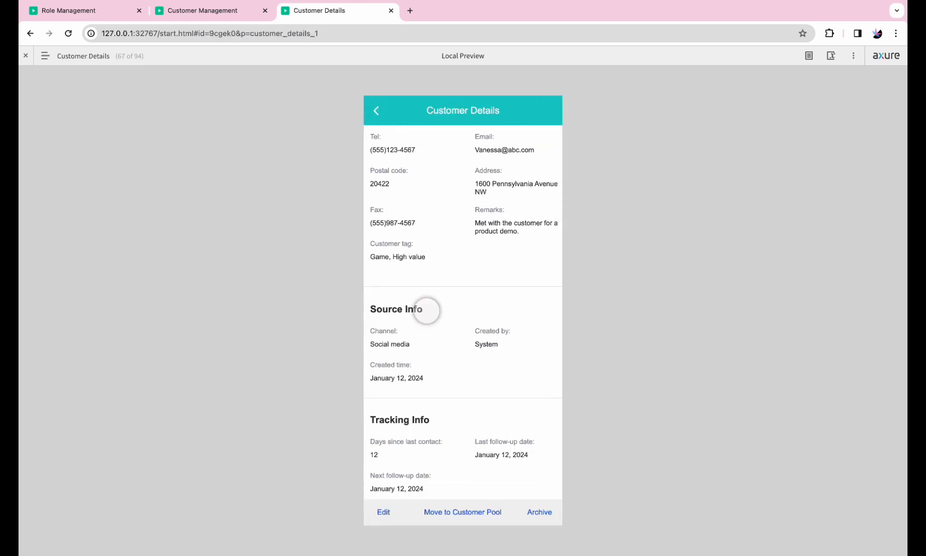
{"action": "scroll", "coordinate": [424, 306], "scroll_direction": "up", "scroll_amount": 6}
{"action": "left_click", "coordinate": [377, 111]}
{"action": "left_click", "coordinate": [378, 110]}
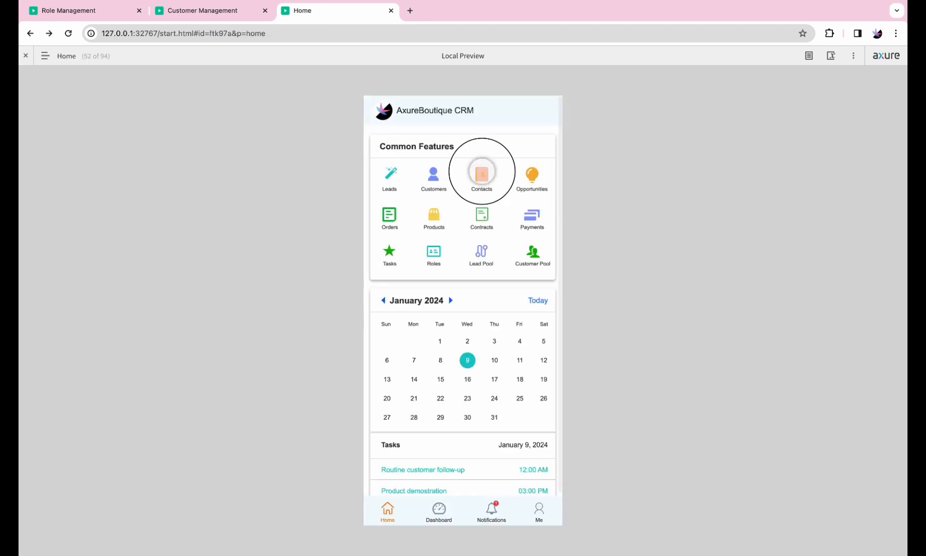
- Test the Contacts list's New Contact form and submit it empty
{"action": "left_click", "coordinate": [481, 170]}
{"action": "left_click", "coordinate": [545, 114]}
{"action": "scroll", "coordinate": [486, 360], "scroll_direction": "down", "scroll_amount": 6}
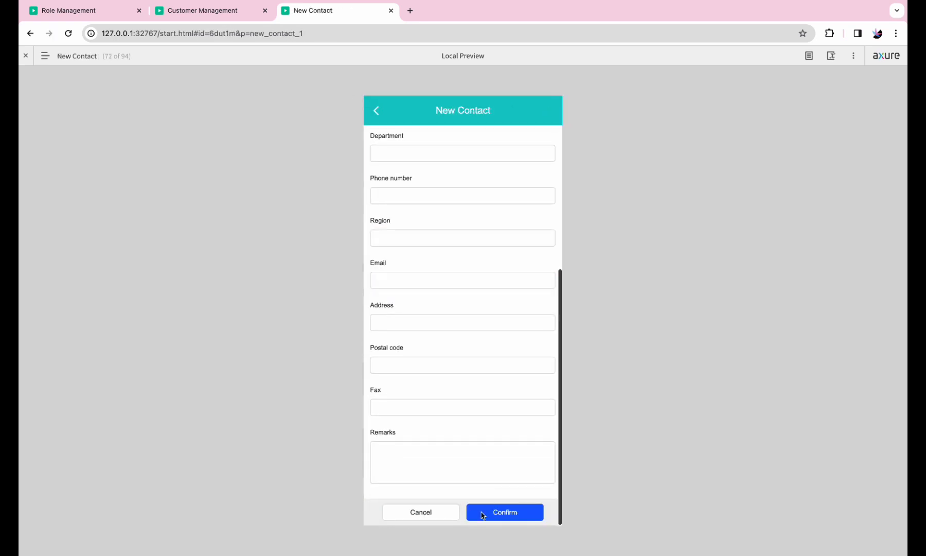
{"action": "left_click", "coordinate": [483, 515]}
- Open a contact's details and check its sections, including Payments and Attachments
{"action": "scroll", "coordinate": [397, 210], "scroll_direction": "down", "scroll_amount": 2}
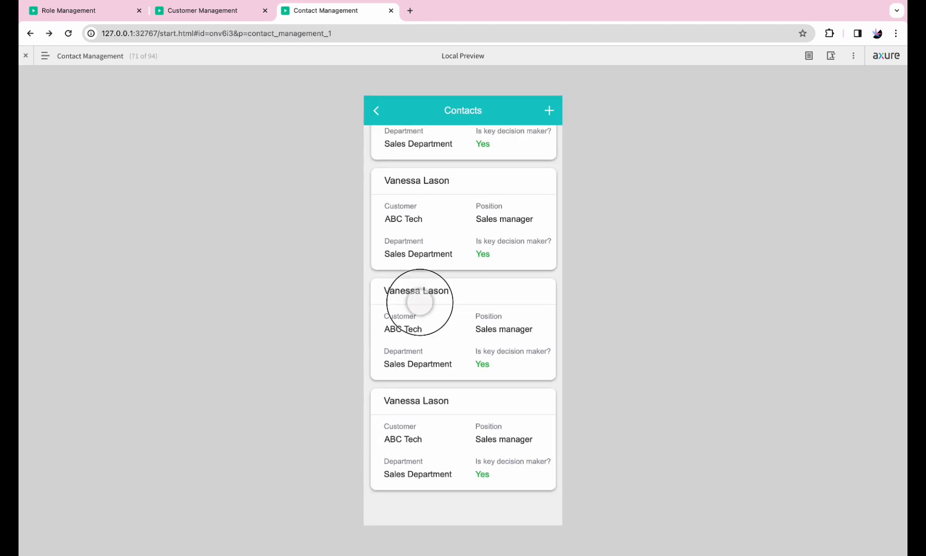
{"action": "left_click", "coordinate": [420, 302]}
{"action": "left_click", "coordinate": [450, 252]}
{"action": "left_click", "coordinate": [517, 252]}
{"action": "left_click", "coordinate": [457, 254]}
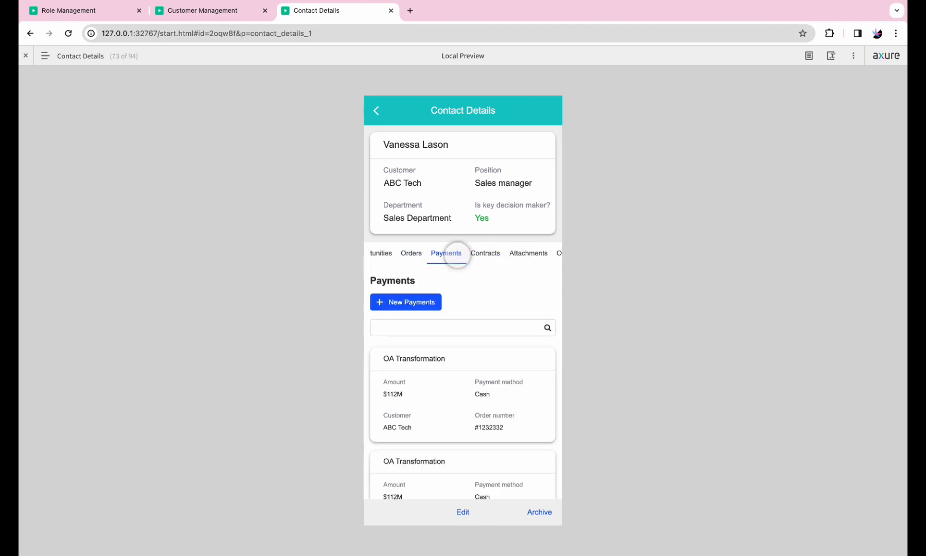
{"action": "left_click", "coordinate": [517, 254]}
{"action": "scroll", "coordinate": [459, 348], "scroll_direction": "down", "scroll_amount": 4}
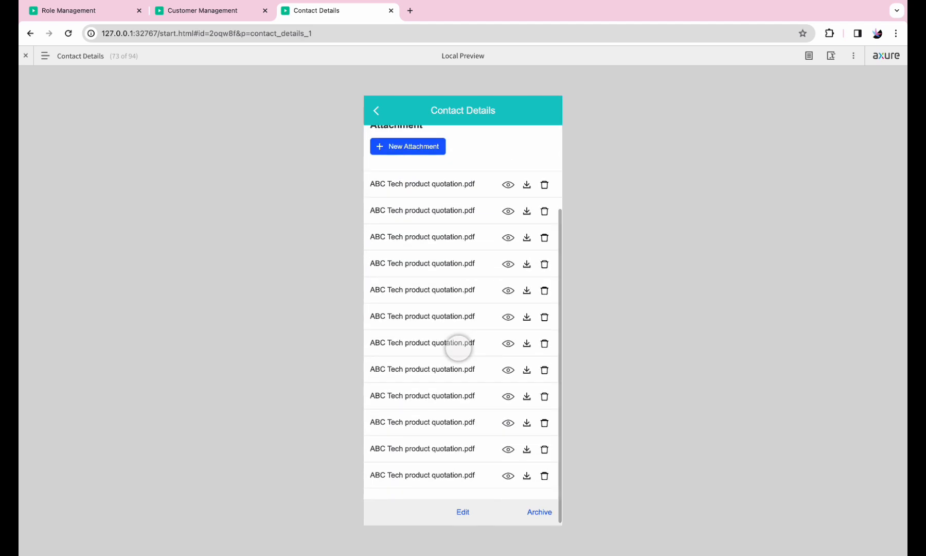
- Test the Edit link on the Contact Details page and go back to the home page
{"action": "left_click", "coordinate": [460, 509]}
{"action": "left_click", "coordinate": [376, 112]}
{"action": "left_click", "coordinate": [376, 111]}
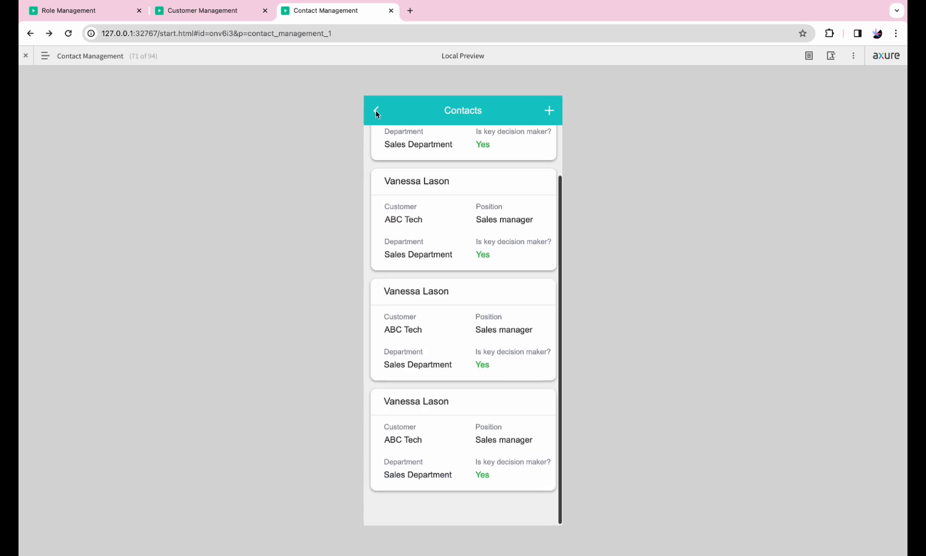
{"action": "left_click", "coordinate": [375, 111]}
- Test the new opportunity form and the filter panel of the Opportunities list, applying the filter unchanged
{"action": "left_click", "coordinate": [537, 177]}
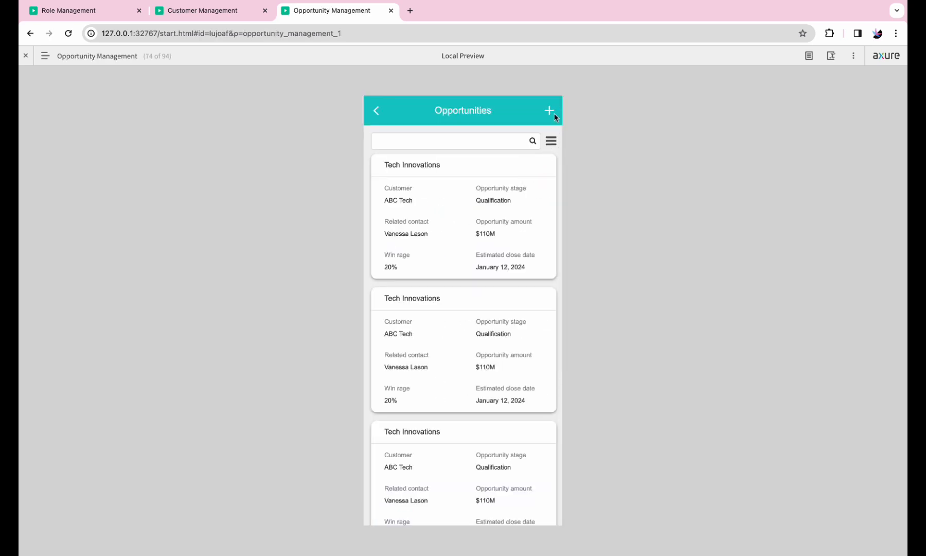
{"action": "left_click", "coordinate": [549, 110]}
{"action": "left_click", "coordinate": [377, 113]}
{"action": "left_click", "coordinate": [551, 140]}
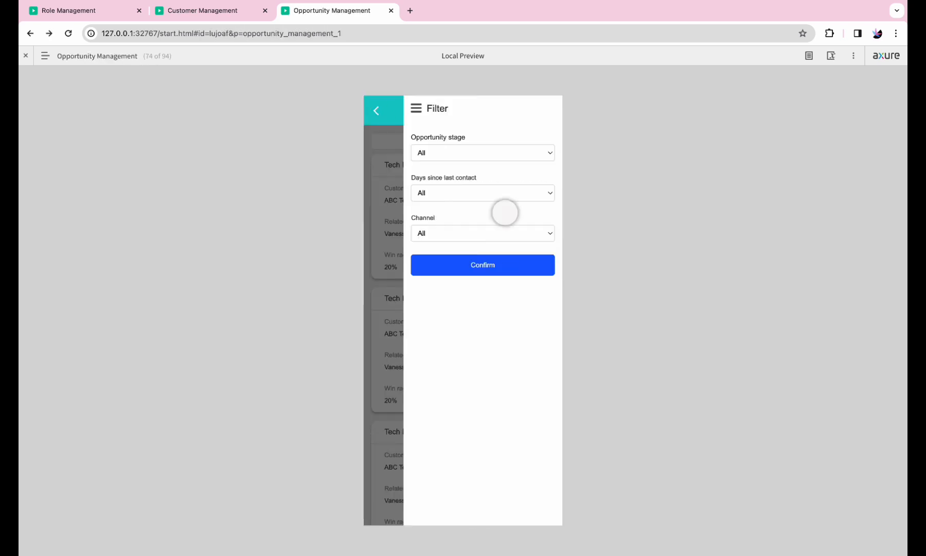
{"action": "left_click", "coordinate": [470, 268]}
- Open an opportunity's details, check its Contacts and Follow-up Records sections, and return to the home page
{"action": "left_click", "coordinate": [452, 383]}
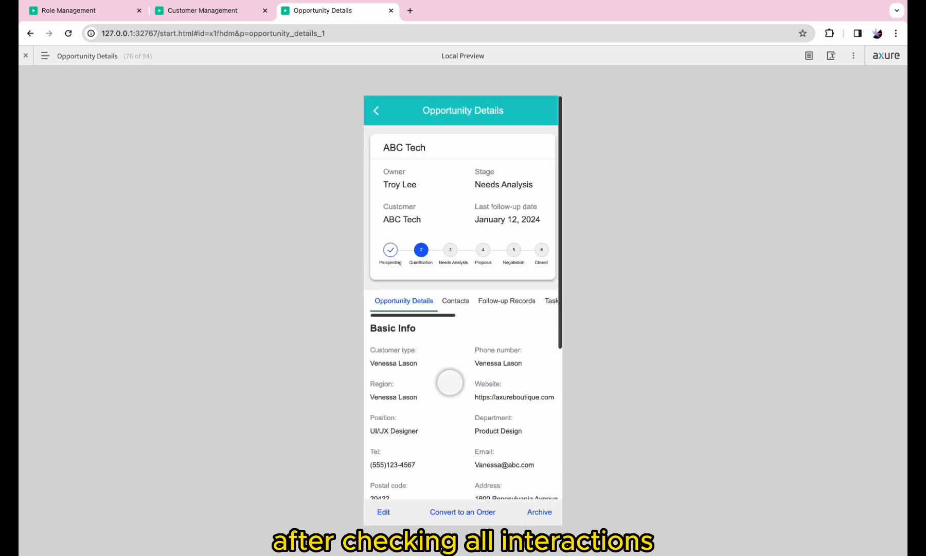
{"action": "left_click", "coordinate": [463, 301]}
{"action": "left_click", "coordinate": [494, 301]}
{"action": "left_click", "coordinate": [529, 304]}
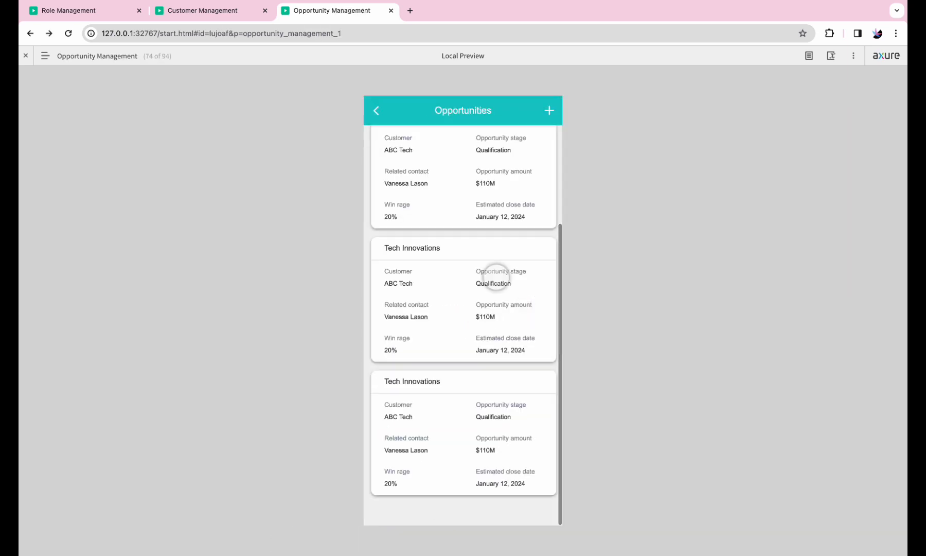
{"action": "left_click", "coordinate": [376, 110]}
- Test the filter panel and the new order form of the Orders list, going back to the list
{"action": "left_click", "coordinate": [395, 218]}
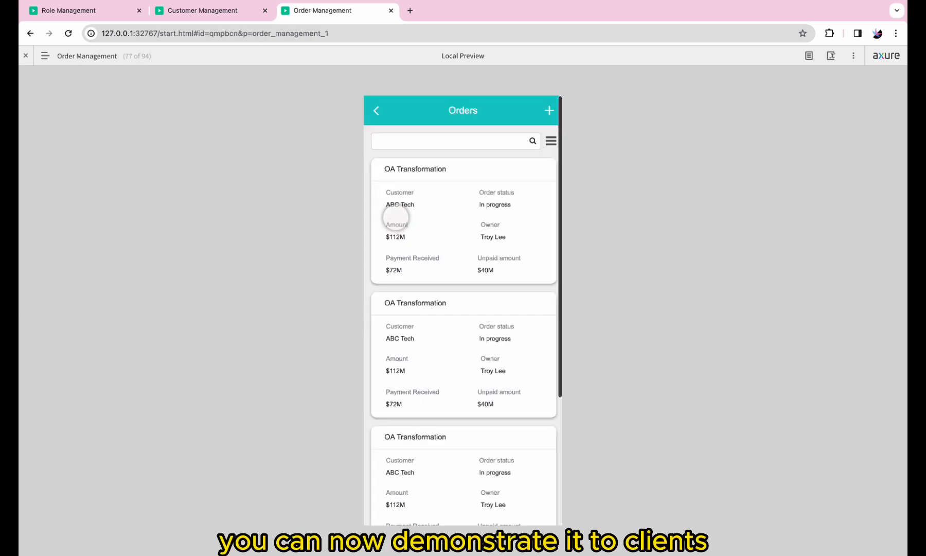
{"action": "left_click", "coordinate": [551, 141]}
{"action": "left_click", "coordinate": [455, 224]}
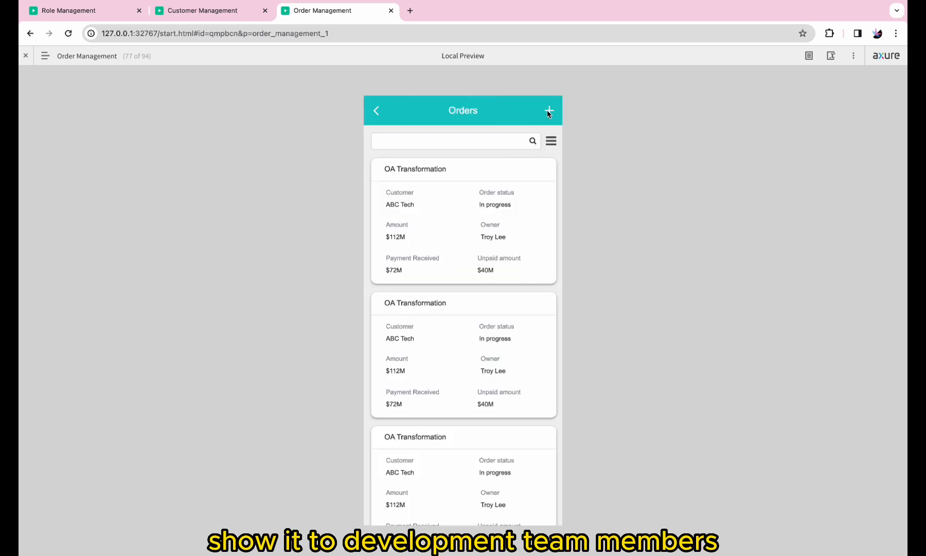
{"action": "left_click", "coordinate": [549, 111]}
{"action": "left_click", "coordinate": [384, 112]}
- Open an order's details, check sections such as Contacts, Follow-up Records and Contracts, and return to the home page
{"action": "left_click", "coordinate": [436, 219]}
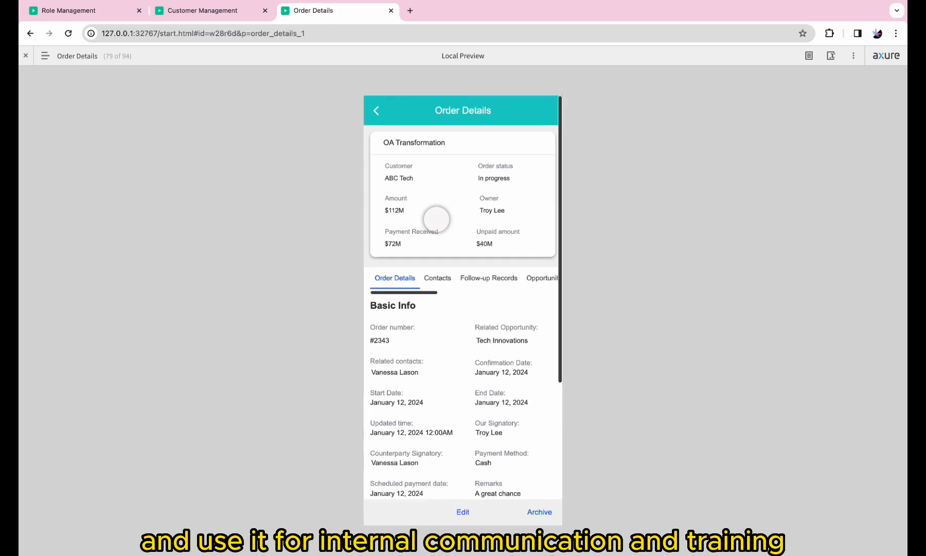
{"action": "left_click", "coordinate": [438, 277]}
{"action": "left_click", "coordinate": [494, 278]}
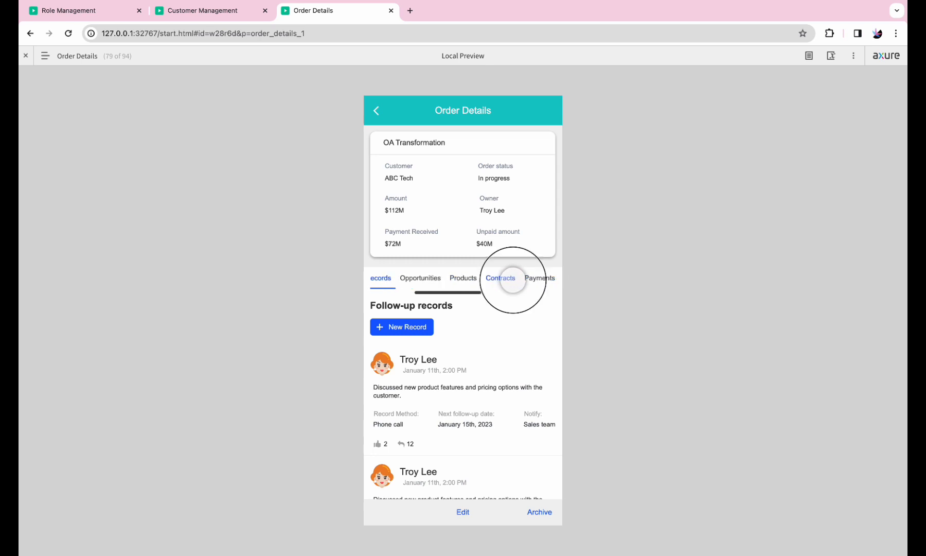
{"action": "left_click", "coordinate": [513, 279]}
{"action": "scroll", "coordinate": [513, 279], "scroll_direction": "right", "scroll_amount": 5}
{"action": "scroll", "coordinate": [481, 395], "scroll_direction": "down", "scroll_amount": 6}
{"action": "left_click", "coordinate": [378, 111]}
{"action": "left_click", "coordinate": [378, 111]}
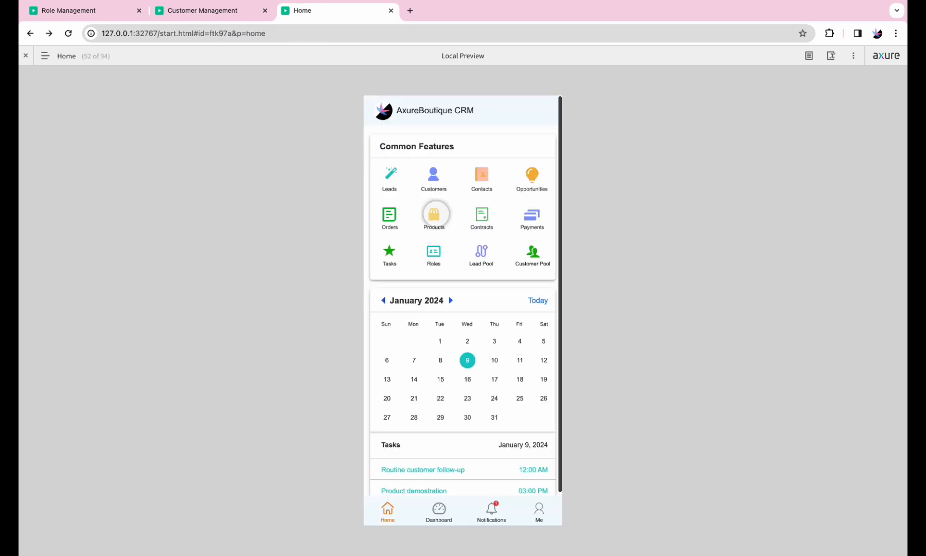
- Open a product's details from the Products list and go back to the home page
{"action": "left_click", "coordinate": [435, 213]}
{"action": "left_click", "coordinate": [437, 205]}
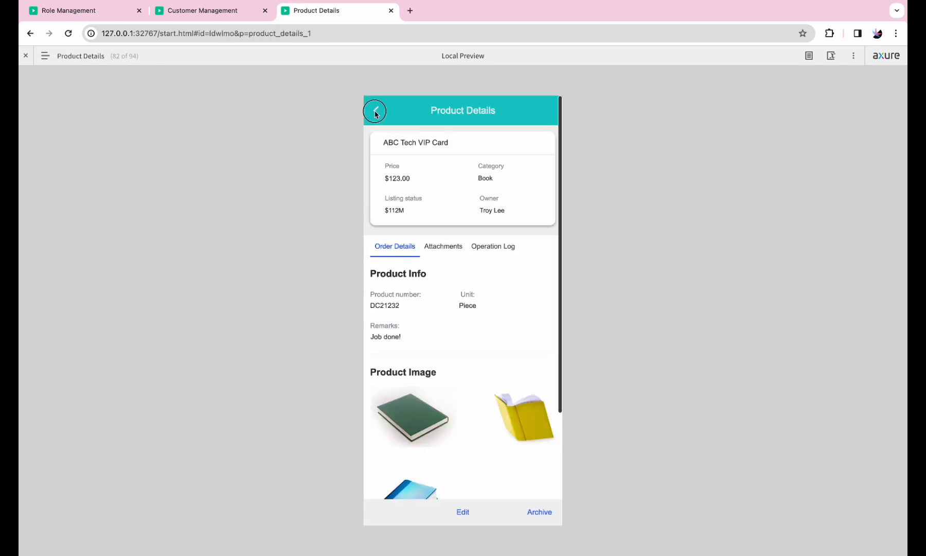
{"action": "left_click", "coordinate": [375, 112]}
- Look through the Payments list and open one of its OA Transformation payments
{"action": "left_click", "coordinate": [526, 213]}
{"action": "scroll", "coordinate": [477, 207], "scroll_direction": "down", "scroll_amount": 3}
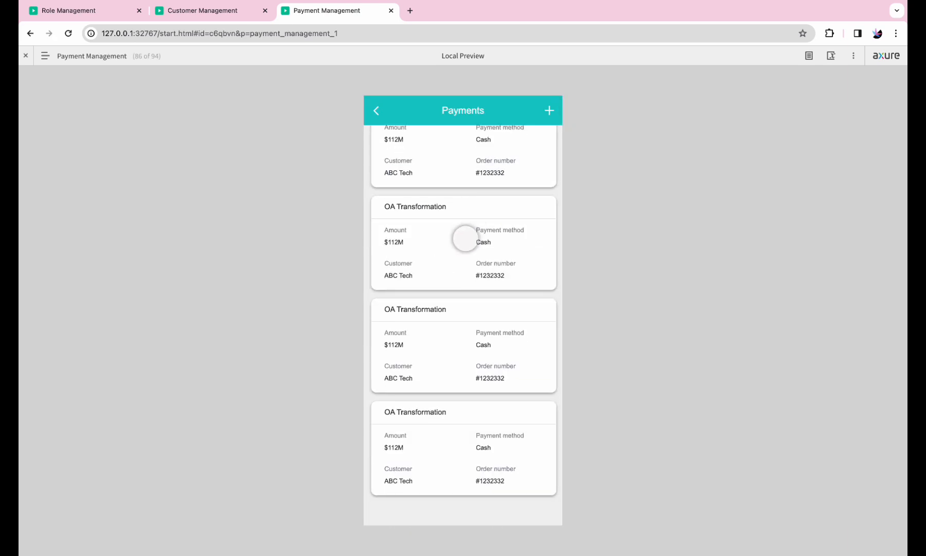
{"action": "left_click", "coordinate": [465, 237]}
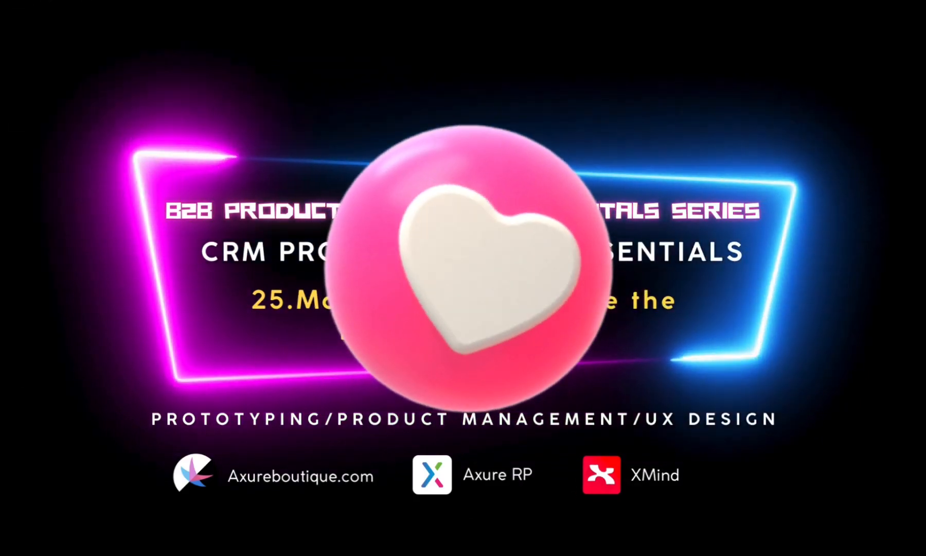